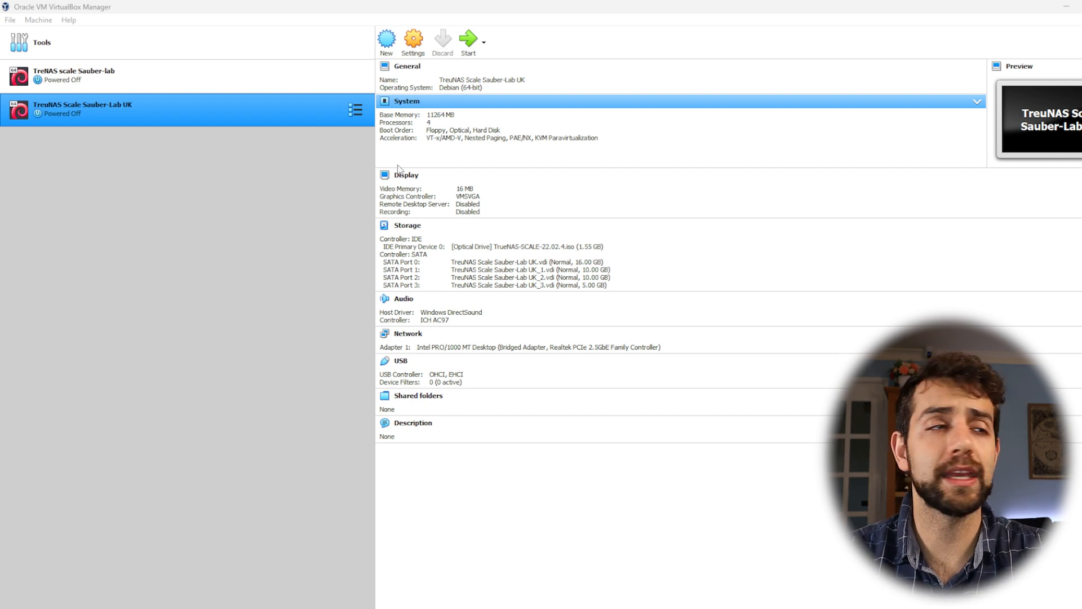
Open the settings of the TreuNAS Scale Sauber-Lab UK virtual machine and set its base memory to 17408 MB
click(413, 39)
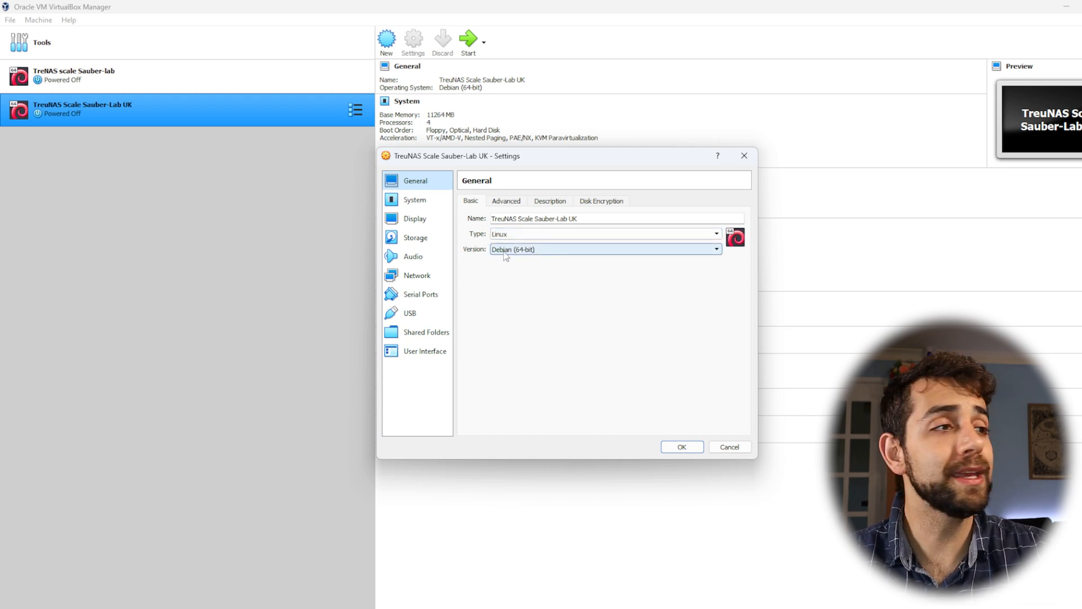
click(416, 200)
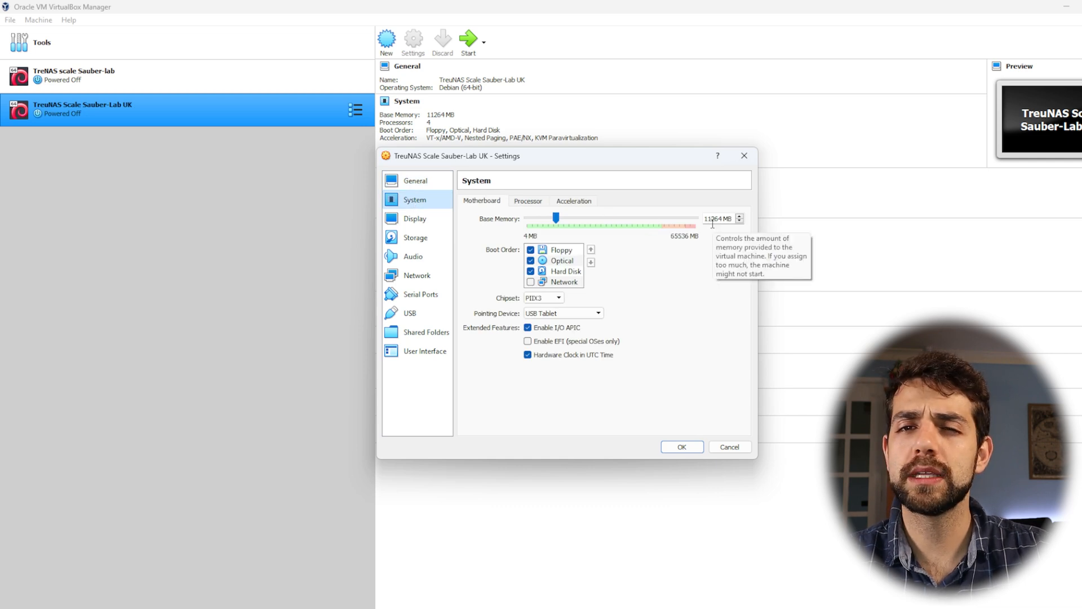
click(589, 218)
click(590, 218)
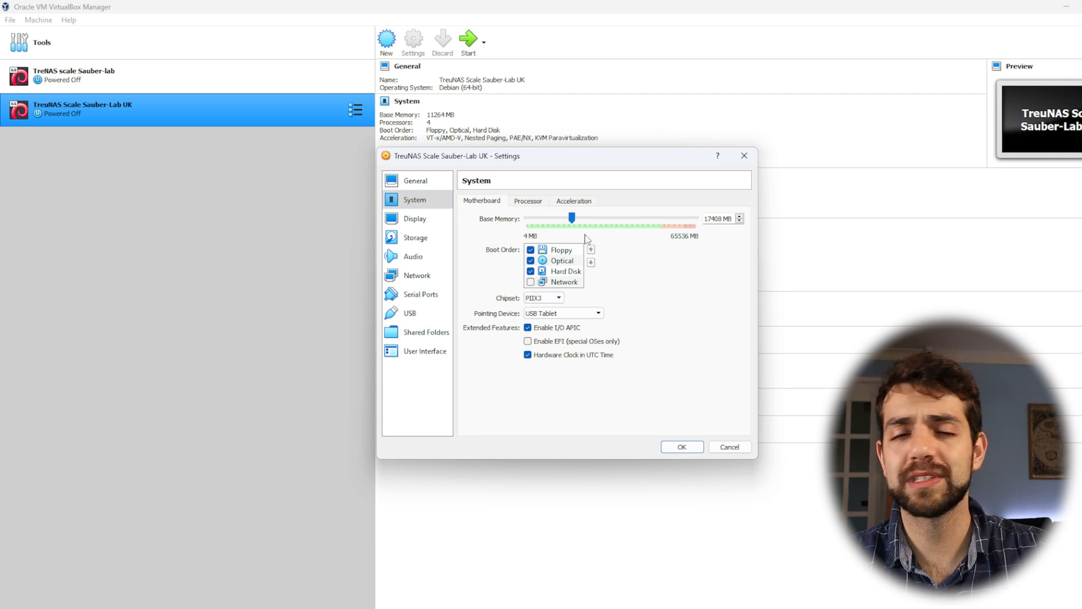
Review the processor and display settings and the attributes of each of the virtual machine's SATA disks
click(535, 202)
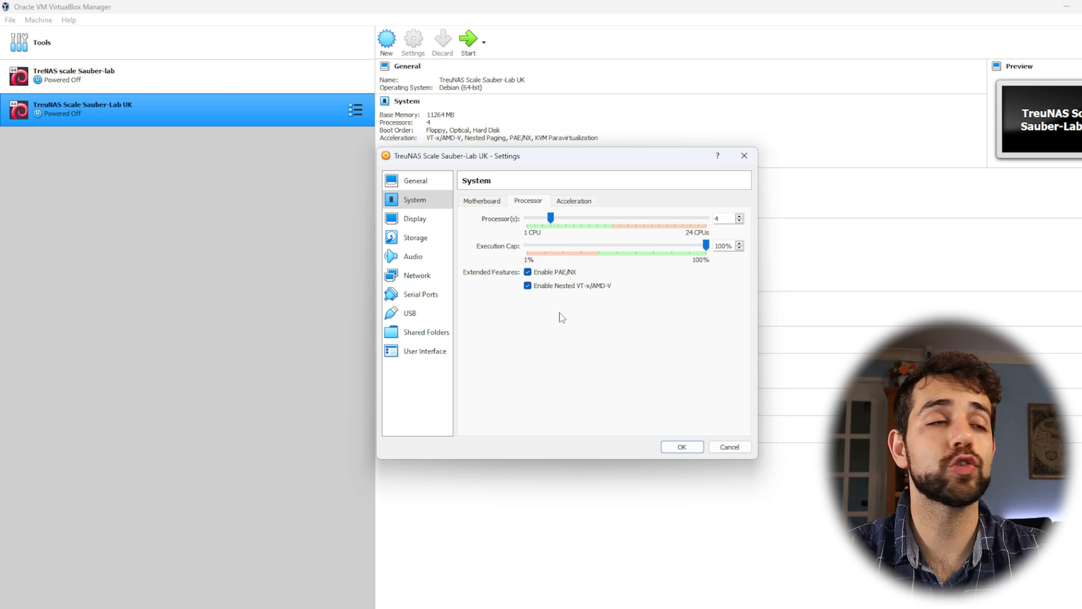
click(434, 217)
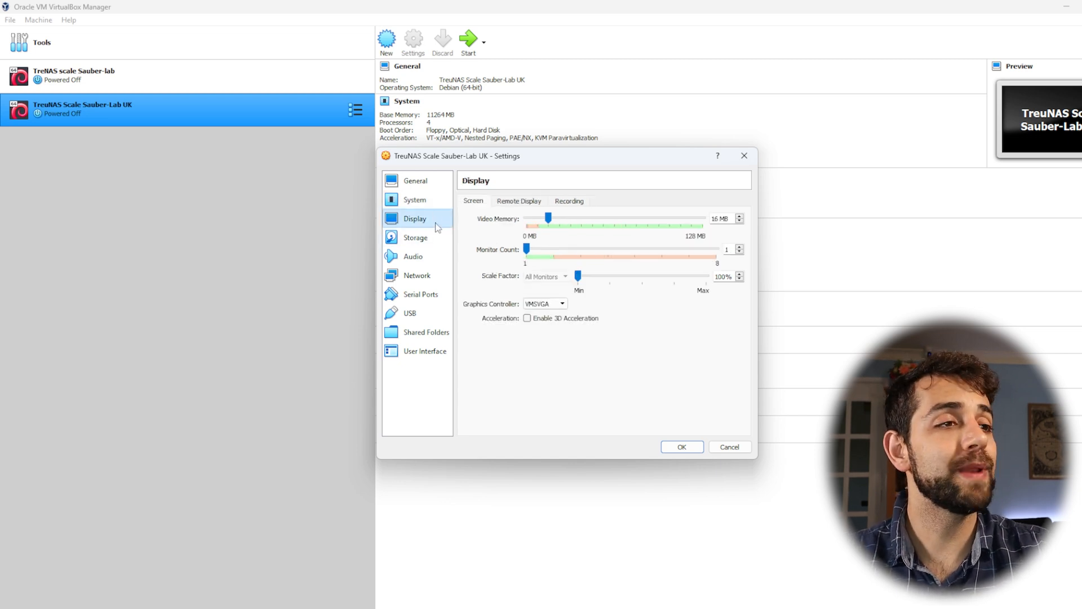
click(434, 244)
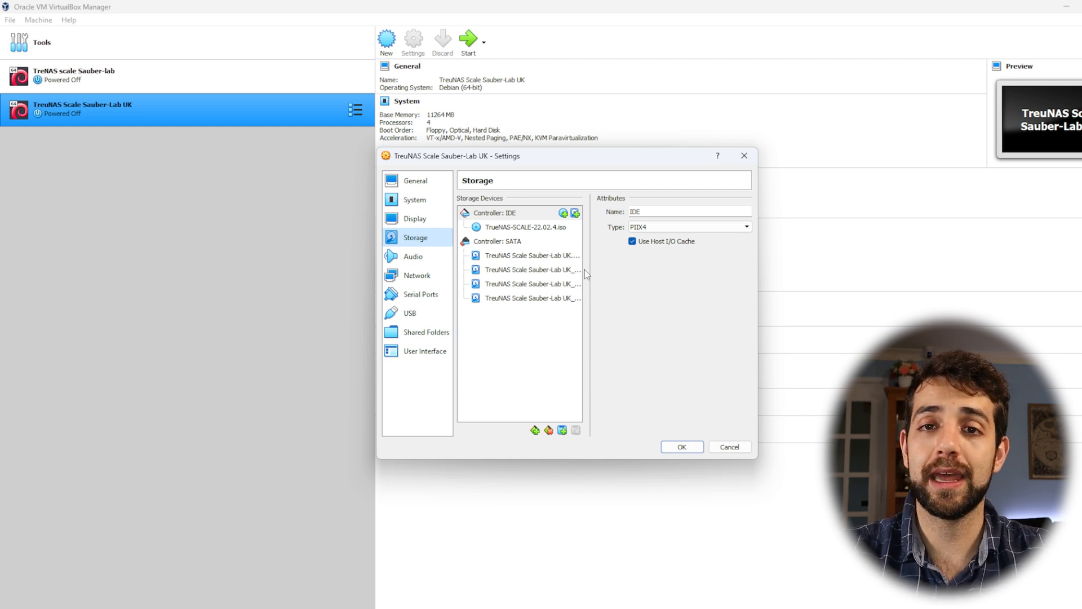
click(557, 255)
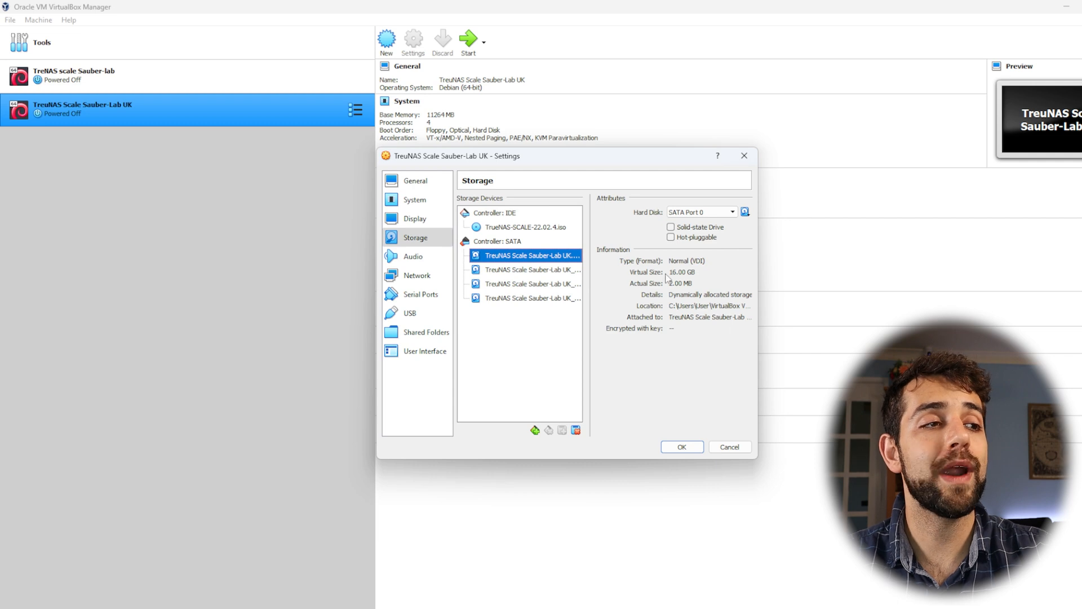
click(574, 272)
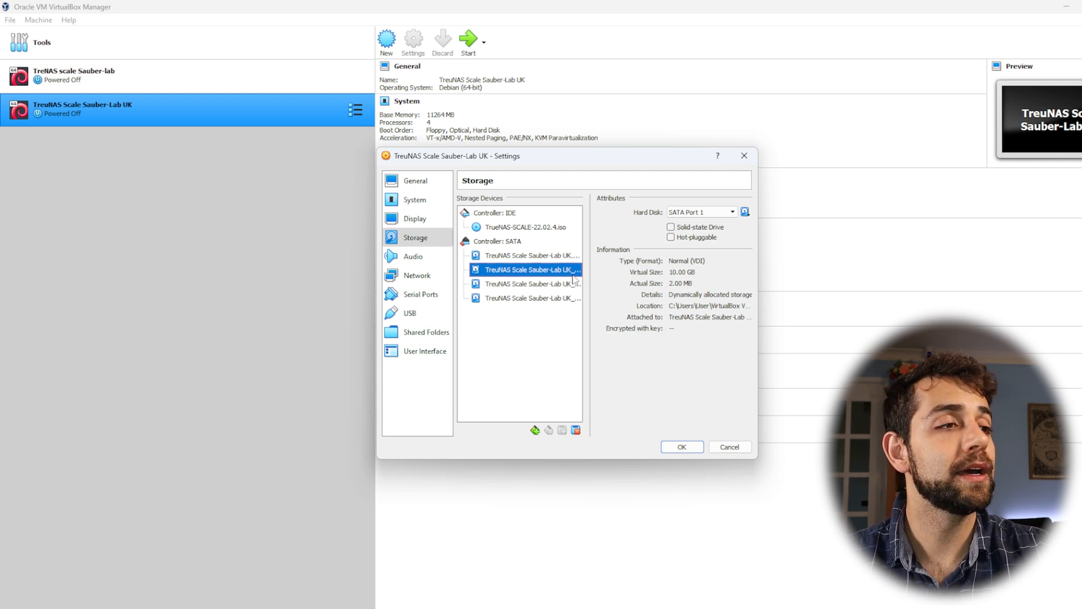
click(571, 285)
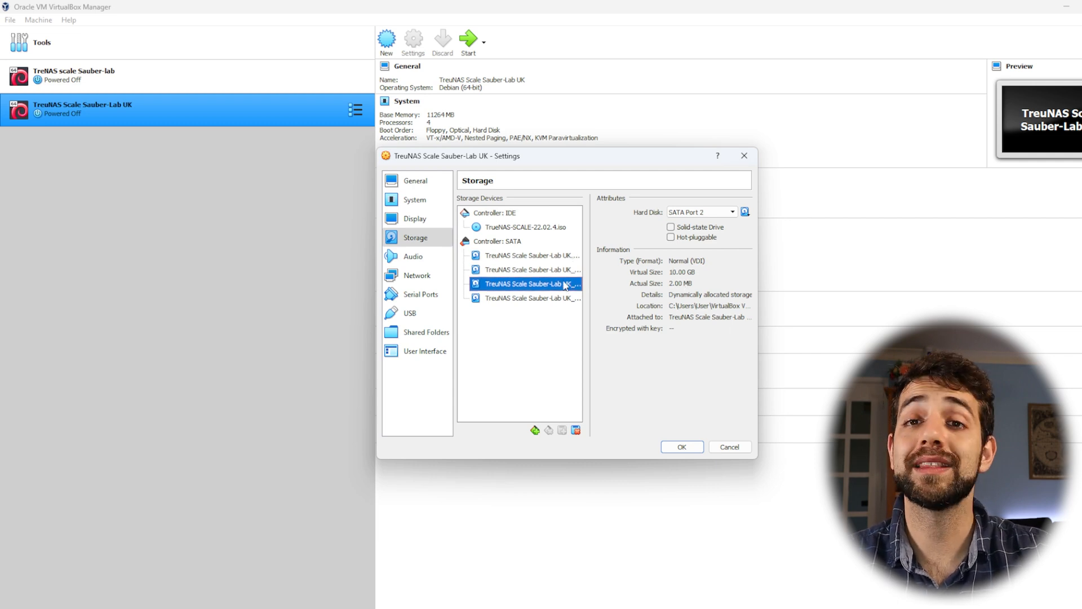
click(564, 298)
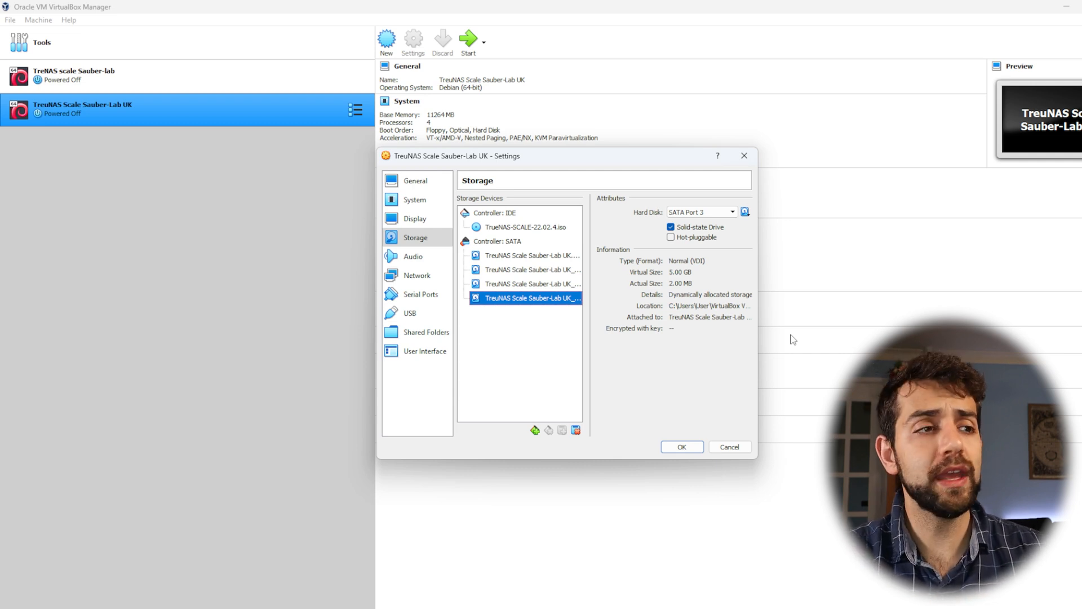
click(547, 270)
click(554, 286)
click(561, 274)
click(562, 284)
click(559, 298)
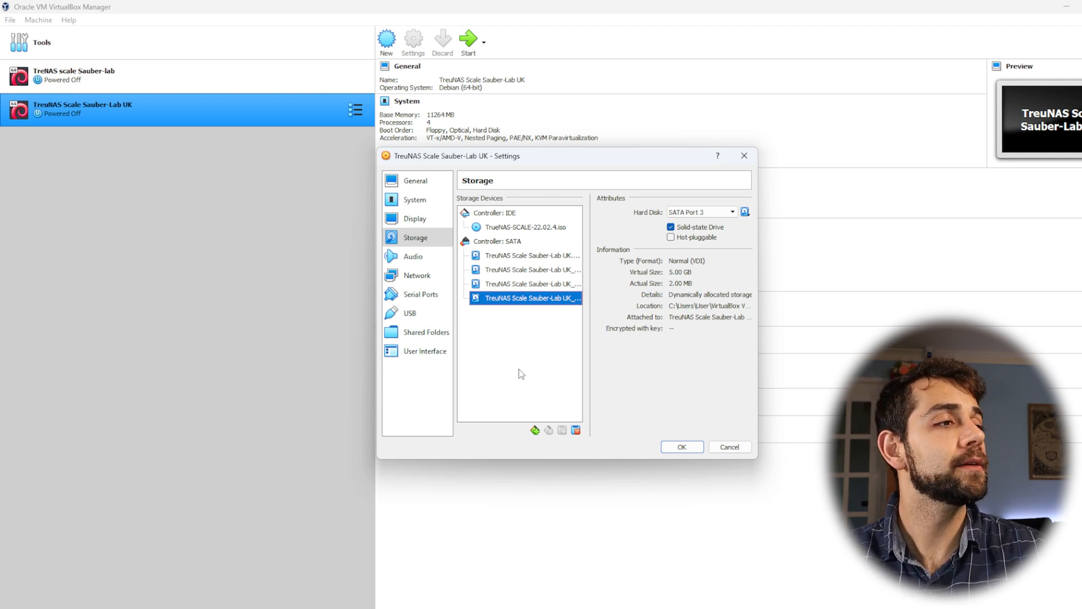
Review the attachment types and the host interfaces available for network Adapter 1
click(417, 275)
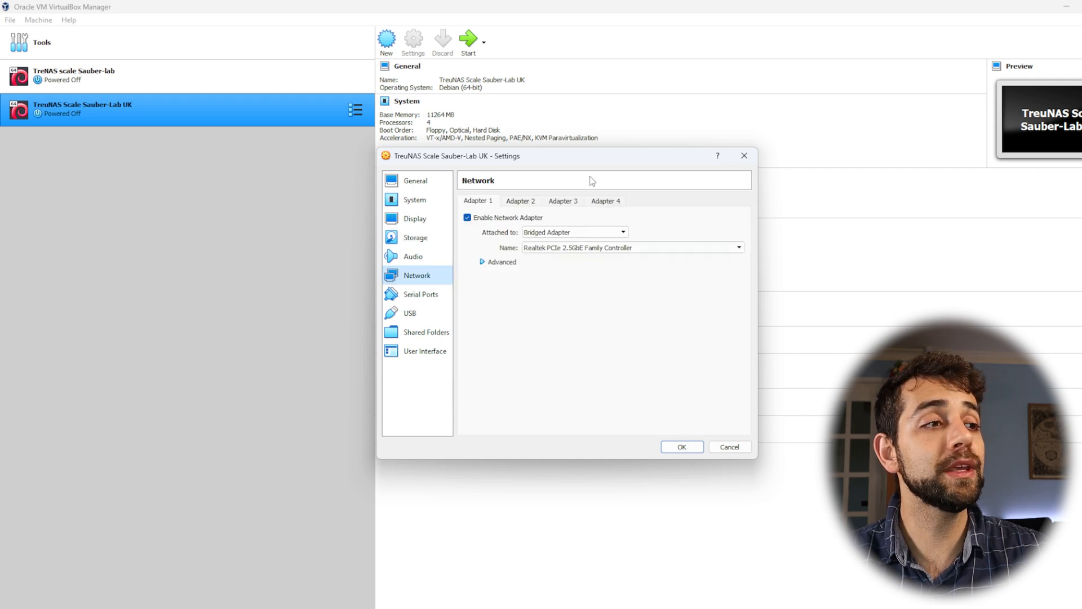
click(627, 233)
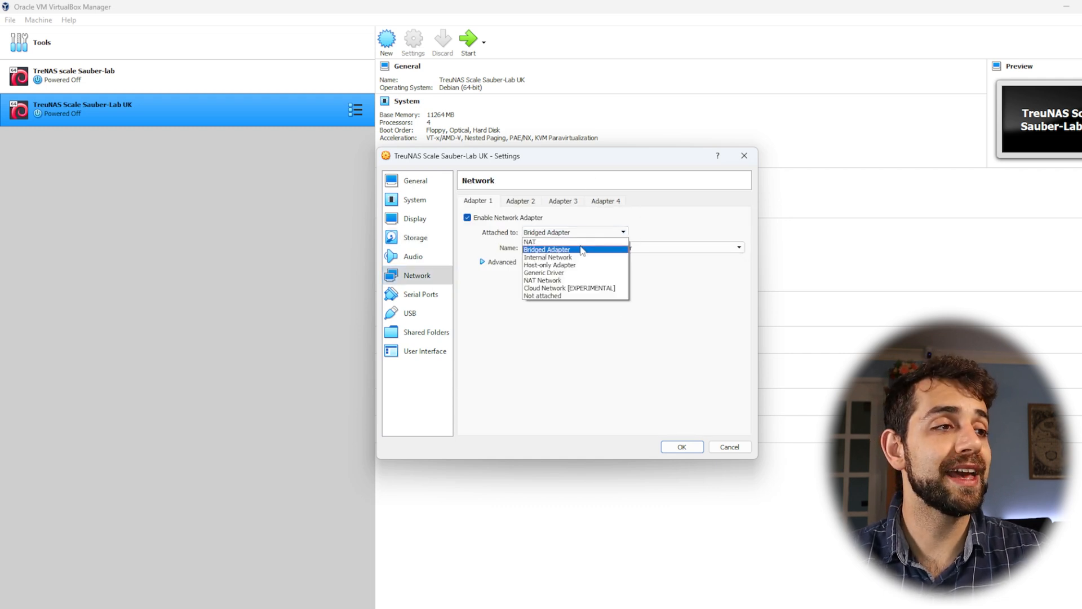
click(736, 233)
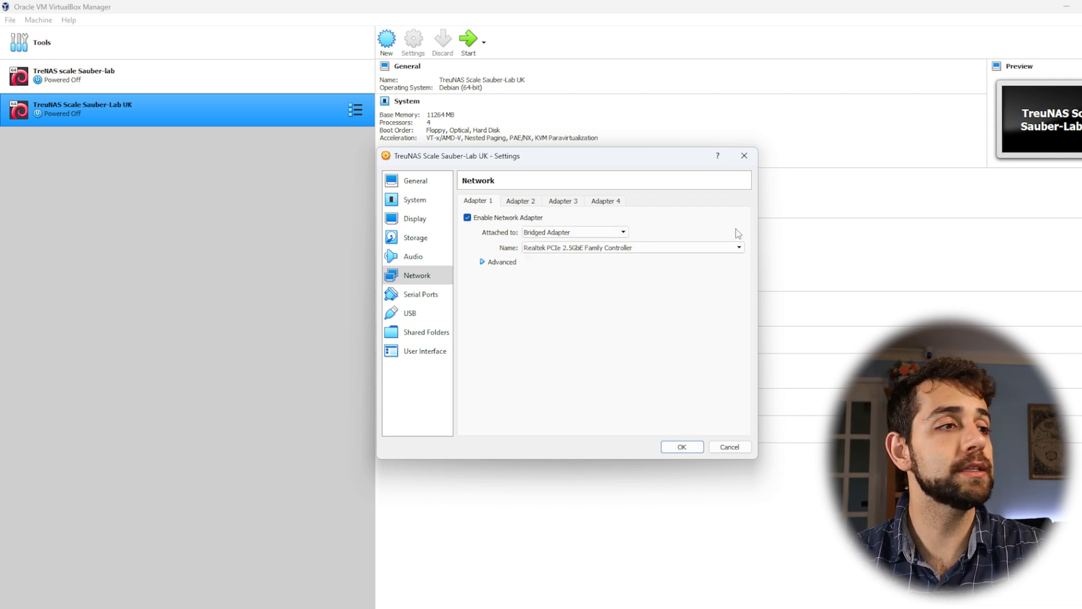
click(564, 248)
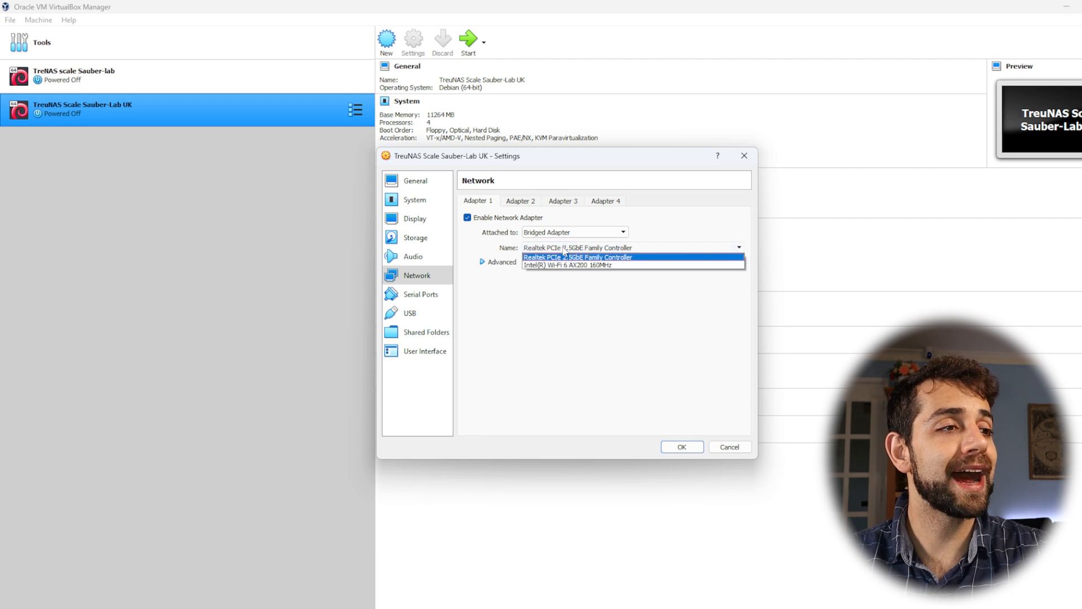
click(616, 305)
click(594, 248)
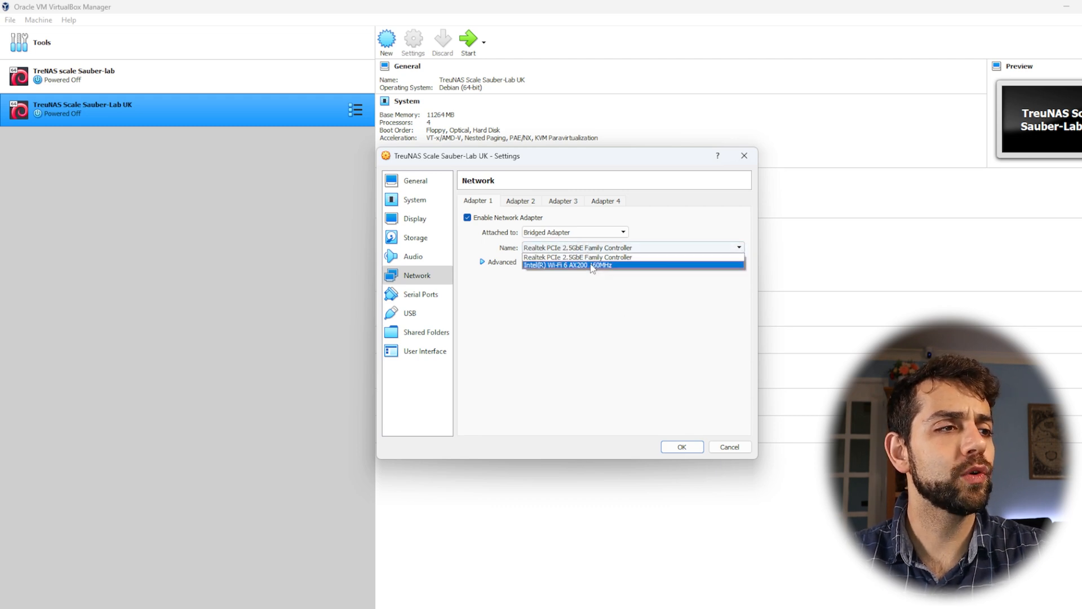
click(648, 292)
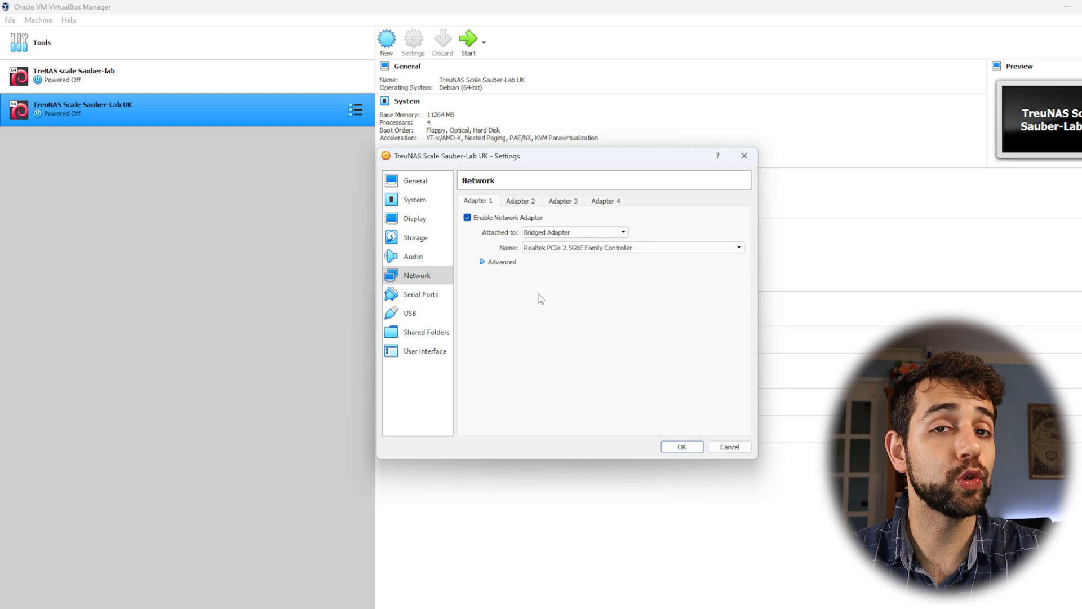
Save the virtual machine's settings and start it
click(682, 446)
click(467, 49)
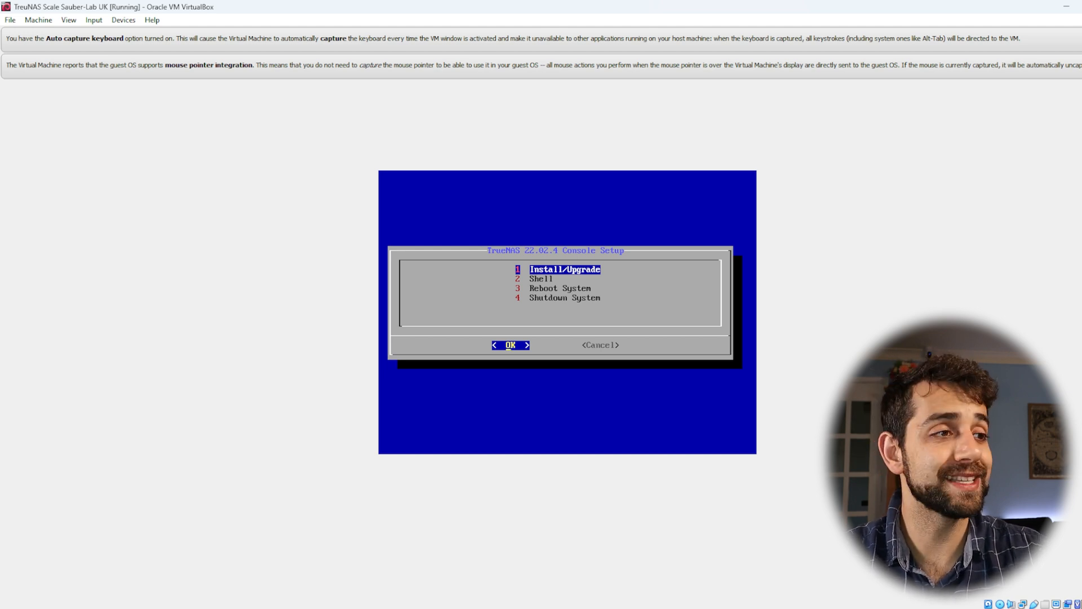
Choose Install/Upgrade with the 16.0 GiB sda disk as destination and agree to erase it
key(Return)
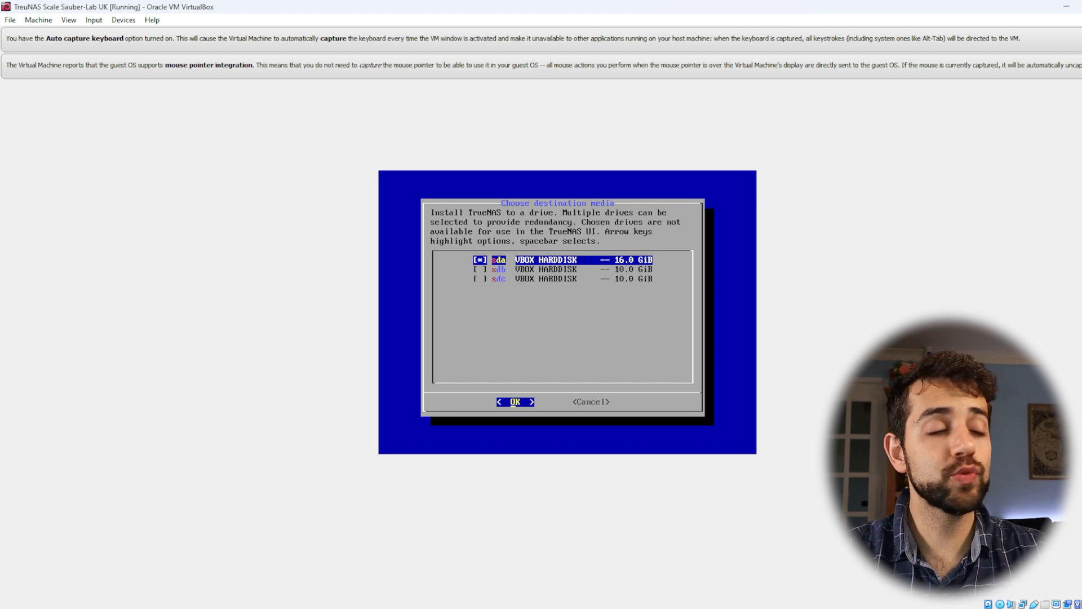
key(Return)
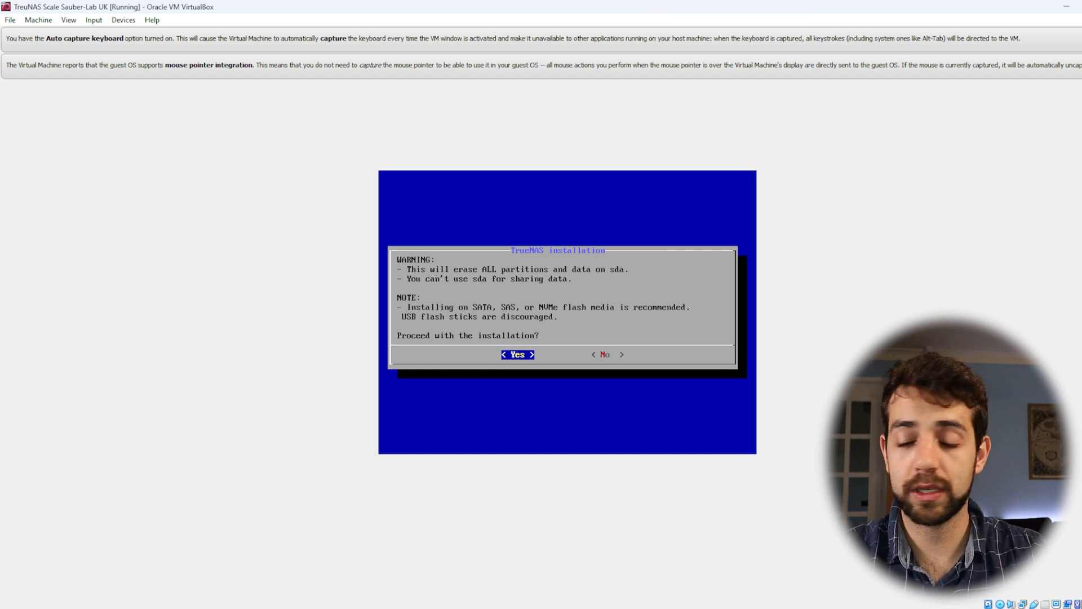
key(Return)
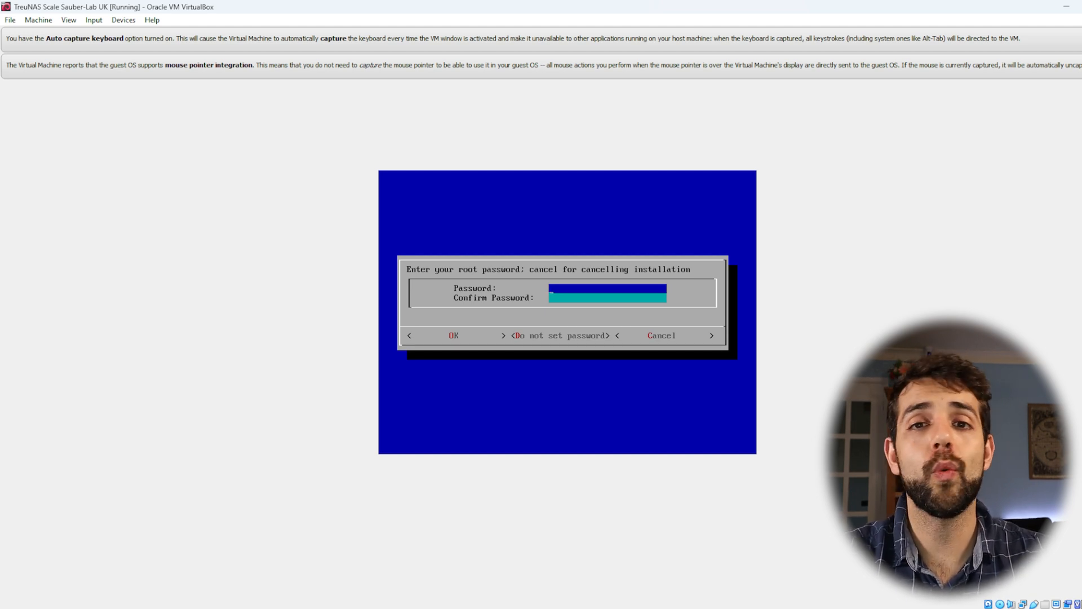
Enter and confirm the root password so the TrueNAS installation runs
text(******)
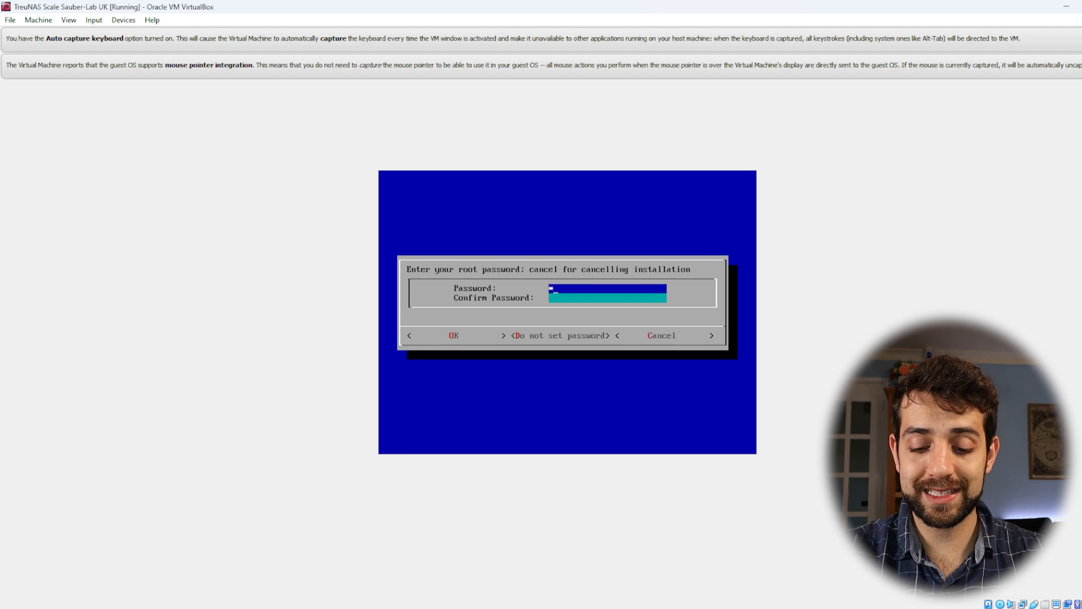
key(BackSpace)
key(BackSpace)
key(BackSpace)
key(BackSpace)
key(BackSpace)
key(BackSpace)
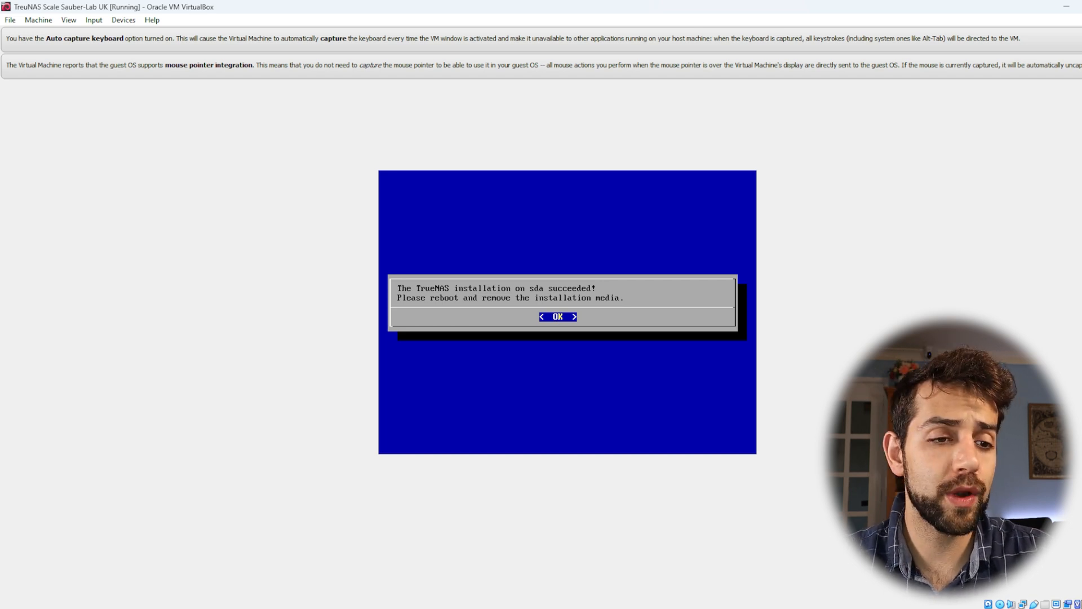
Remove the TrueNAS installation ISO from the virtual optical drive
right_click(1000, 604)
click(1028, 596)
click(538, 350)
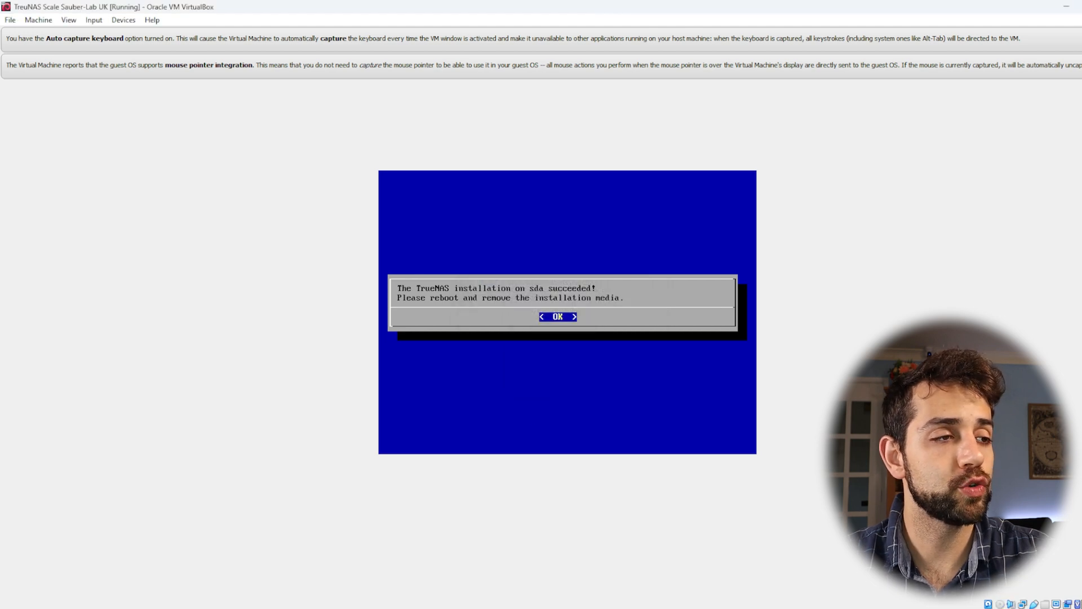
Acknowledge the end of the installation and reboot the system from the console setup
key(Return)
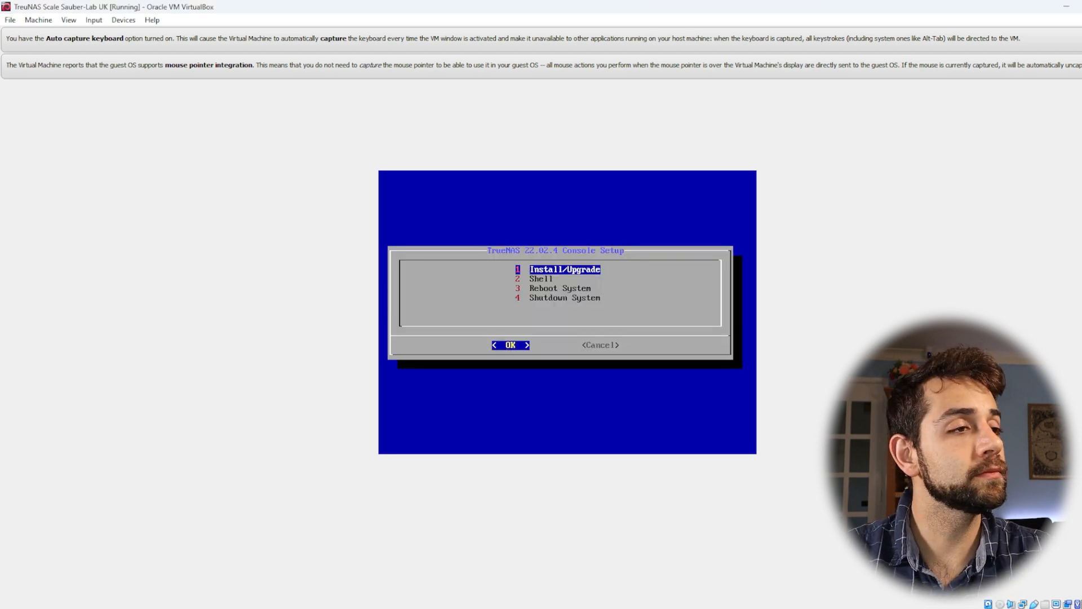
key(Down)
key(Down)
key(Return)
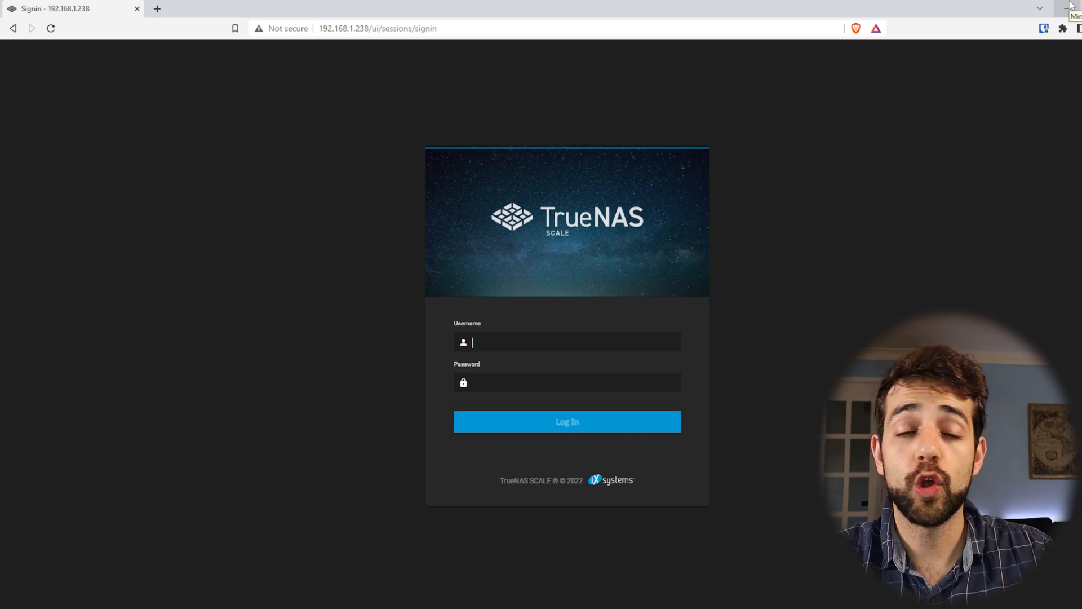
In the browser, log in to TrueNAS as root with the account password and dismiss both offers to save the password
text(rot)
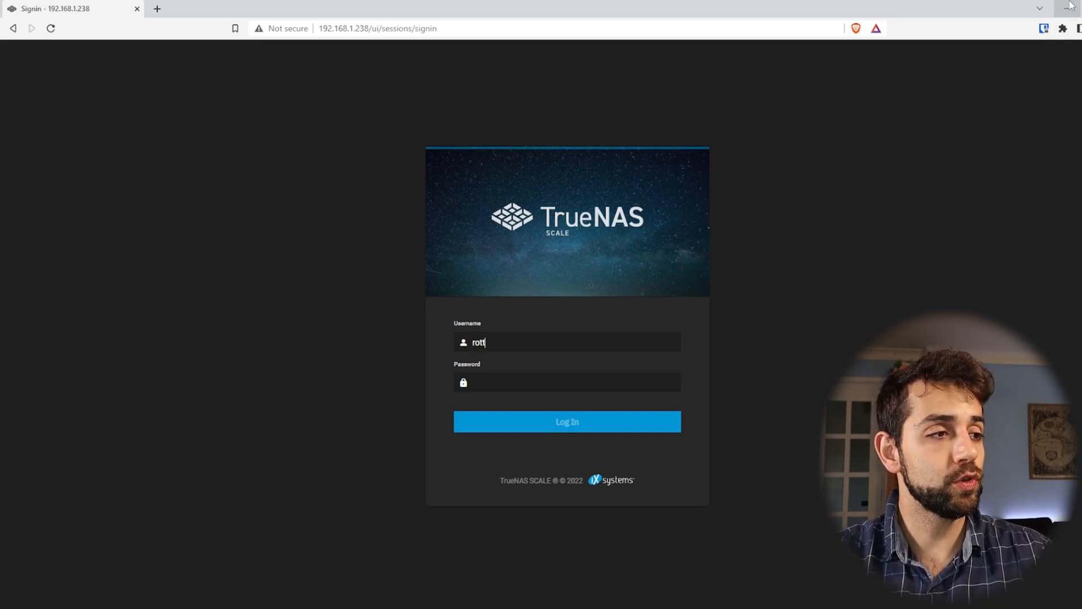
key(BackSpace)
text(ot********)
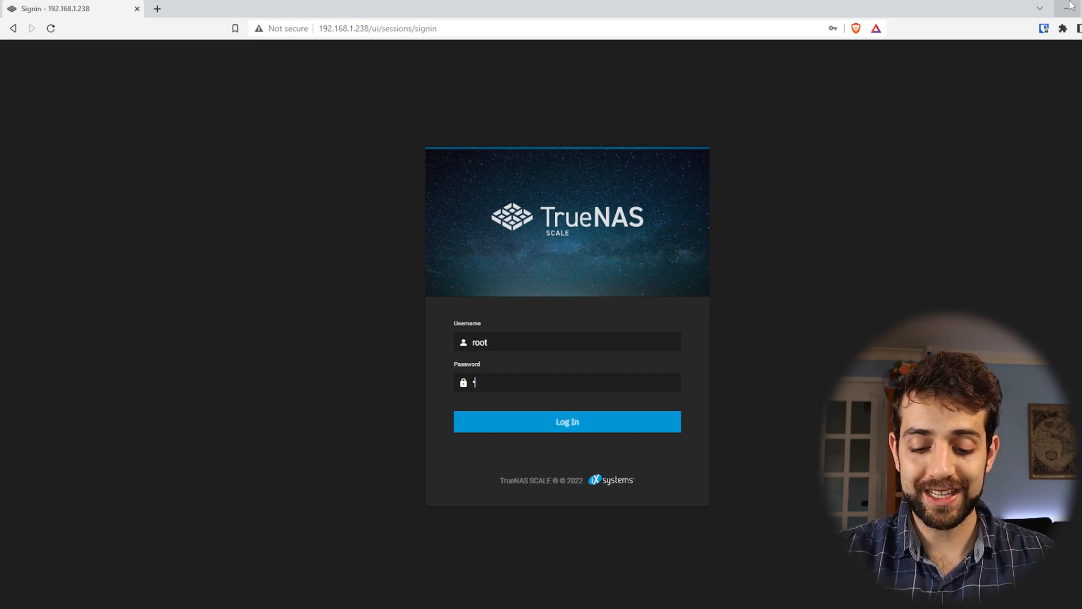
key(Return)
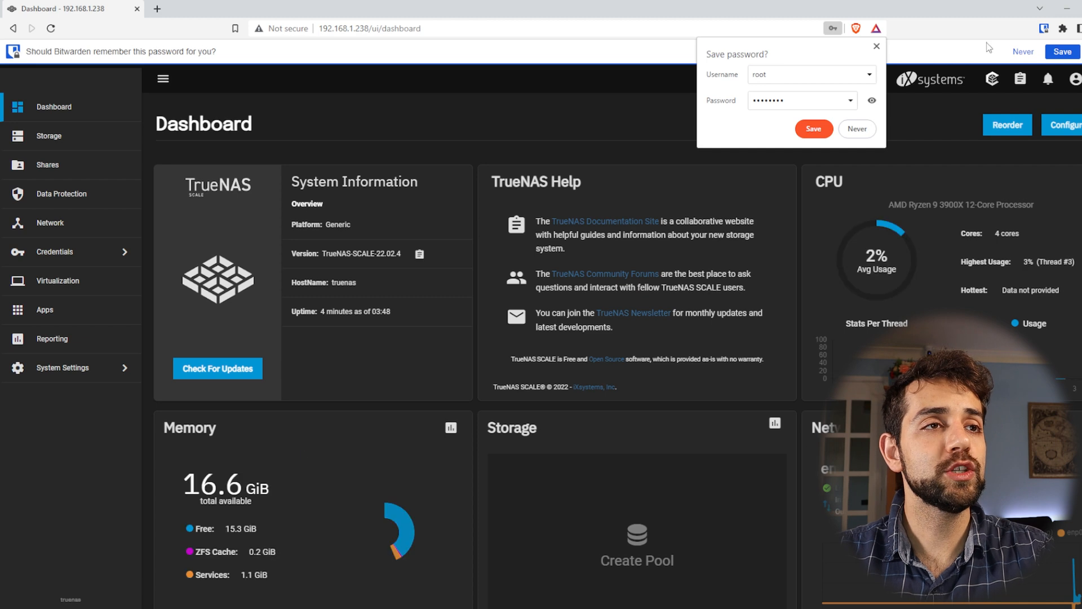
click(876, 46)
click(1081, 51)
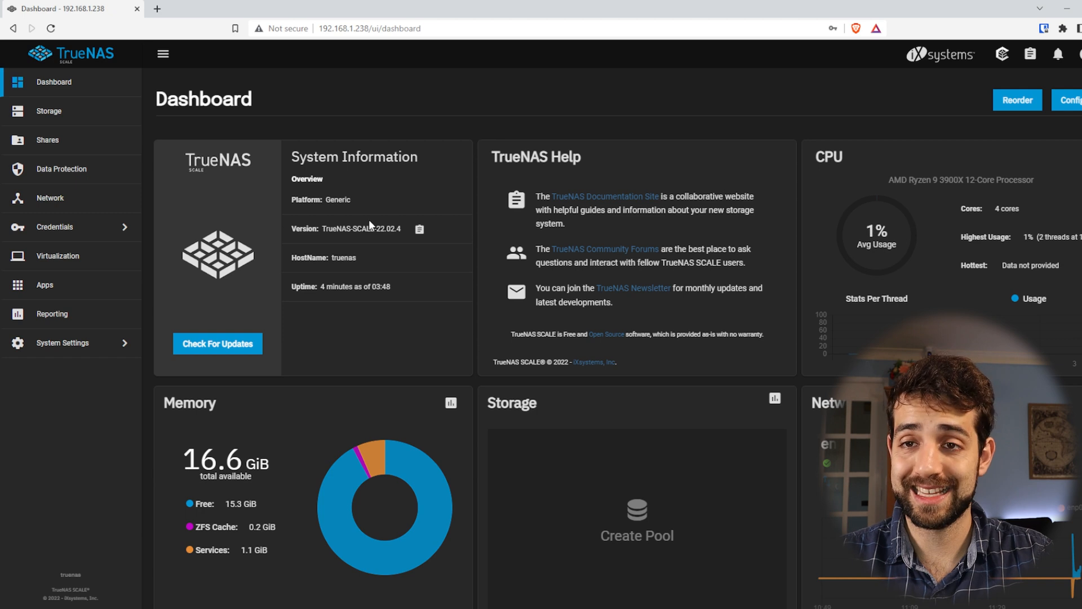
Examine the platform, host name and uptime in System Information and the usage, cores and processor model under CPU
drag(326, 199, 397, 204)
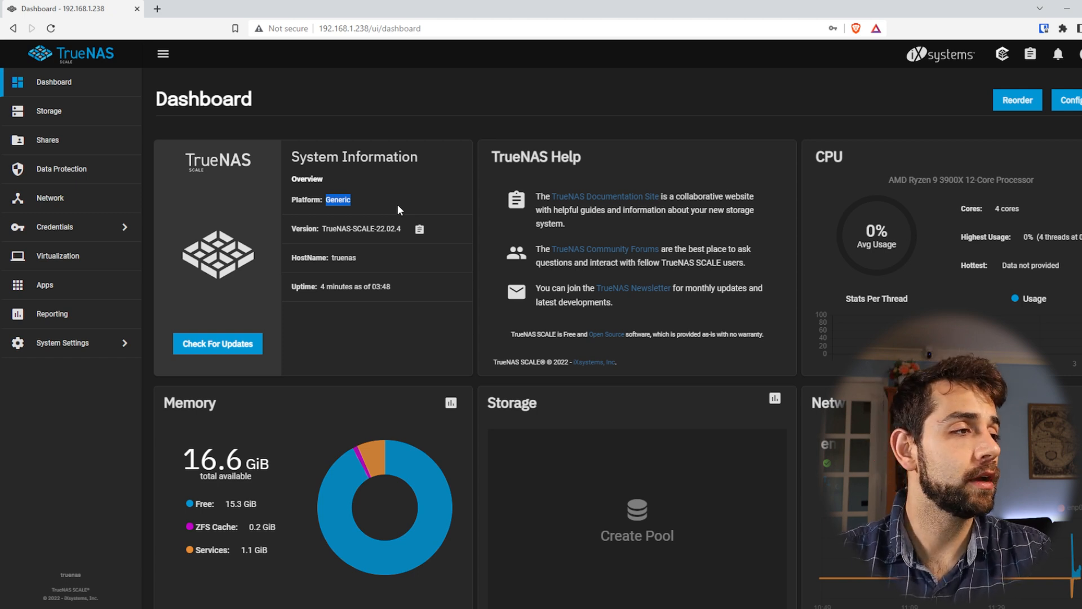
drag(356, 258, 404, 290)
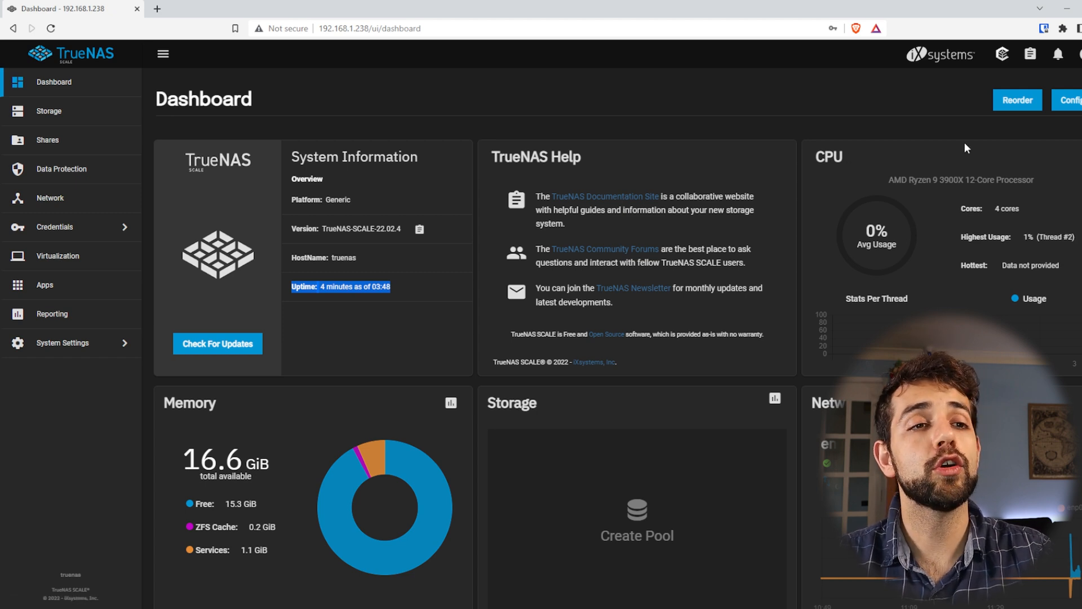
triple_click(898, 244)
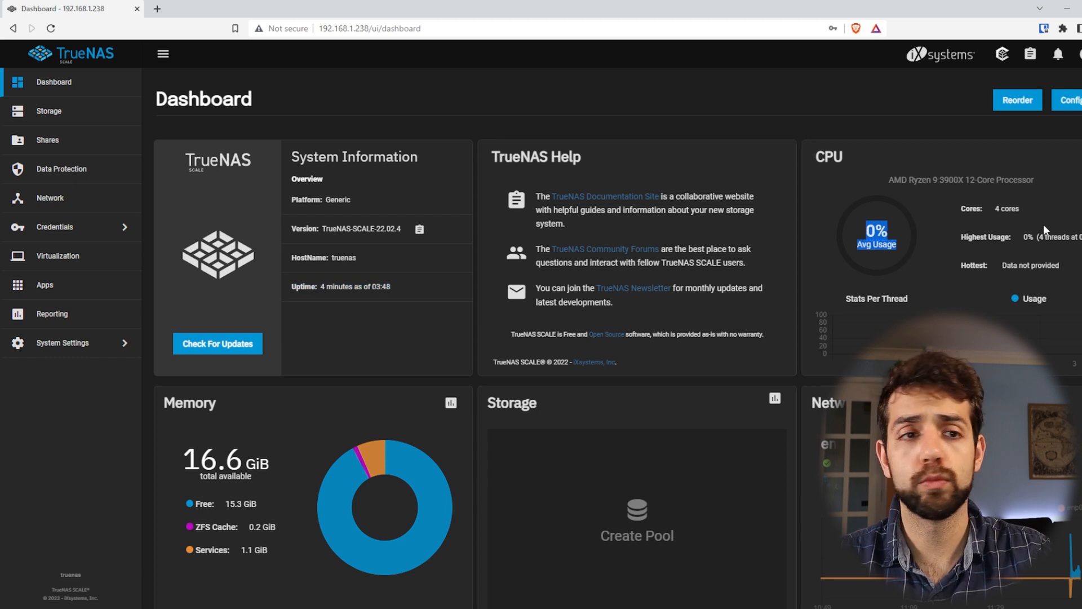
triple_click(1028, 208)
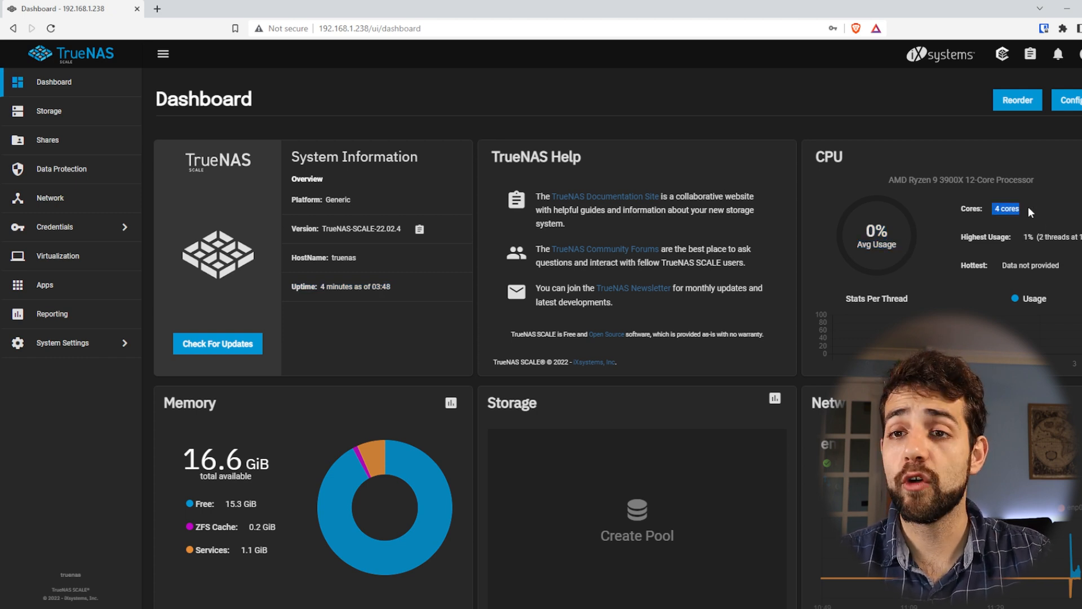
drag(964, 180, 1027, 180)
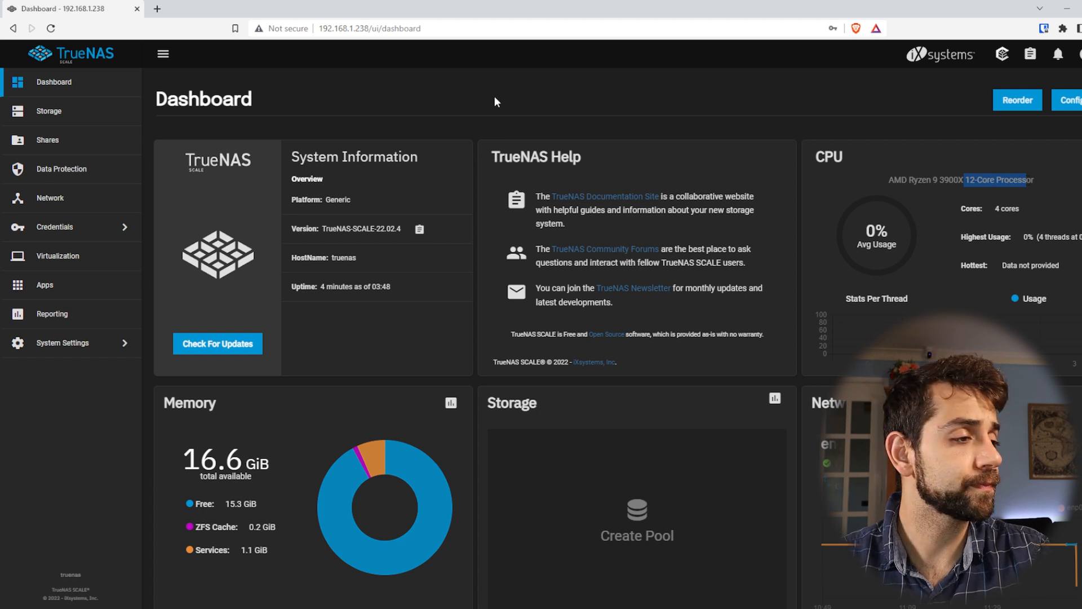
Examine the free, ZFS cache and services amounts in the dashboard's Memory section
scroll(173, 408, down, 1)
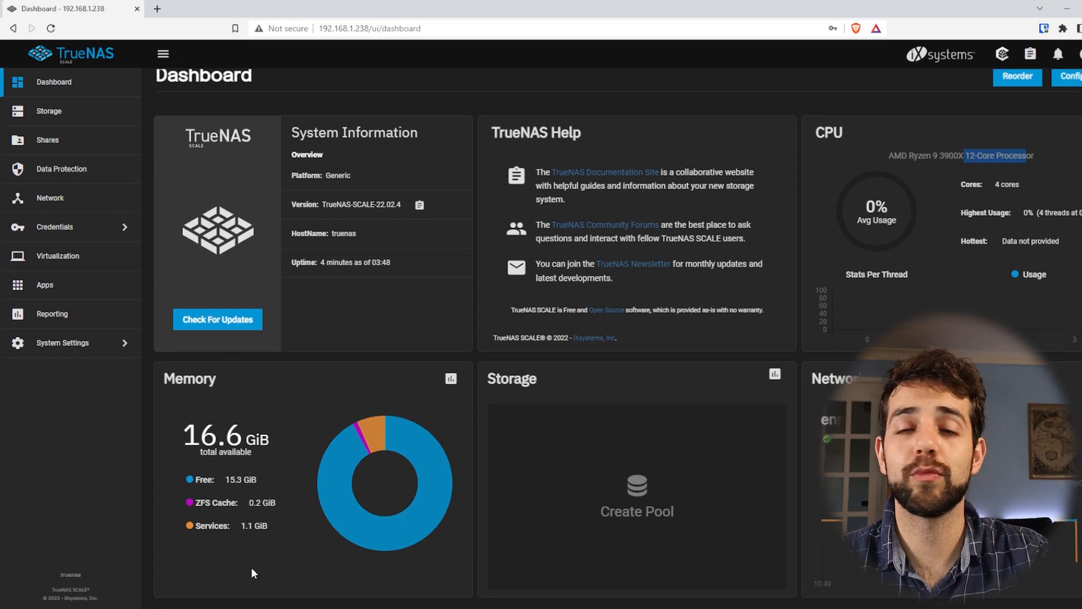
drag(244, 533, 498, 538)
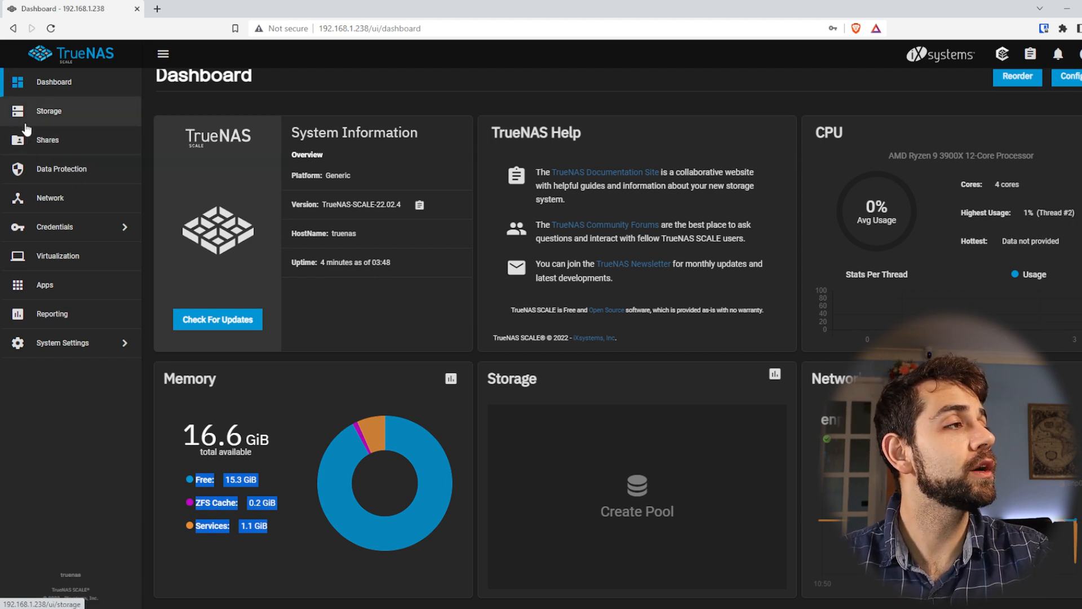
Start creating a new storage pool and name it home
click(42, 115)
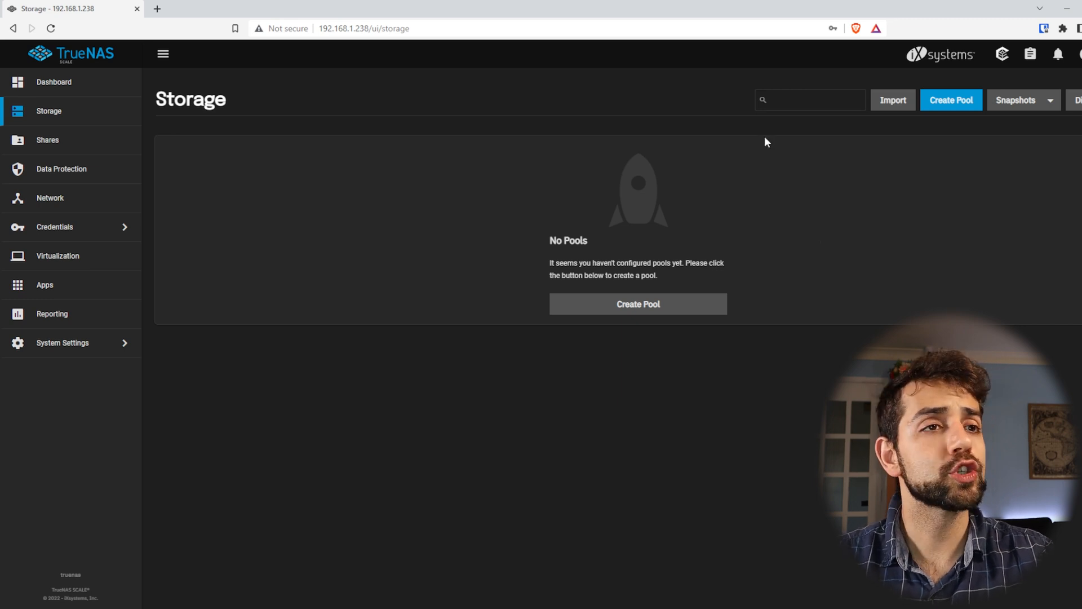
click(675, 312)
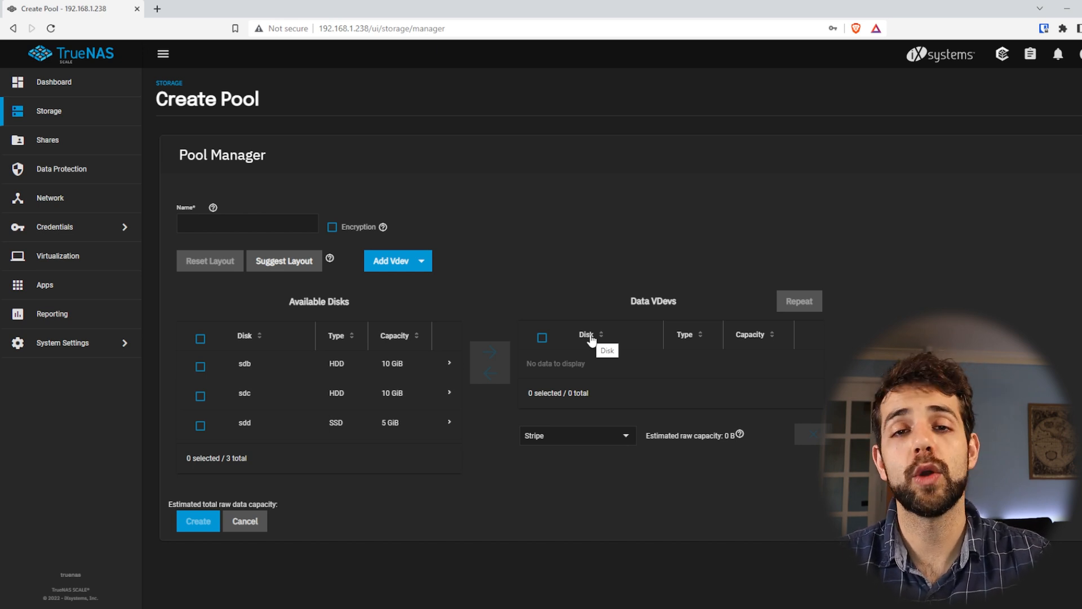
click(231, 230)
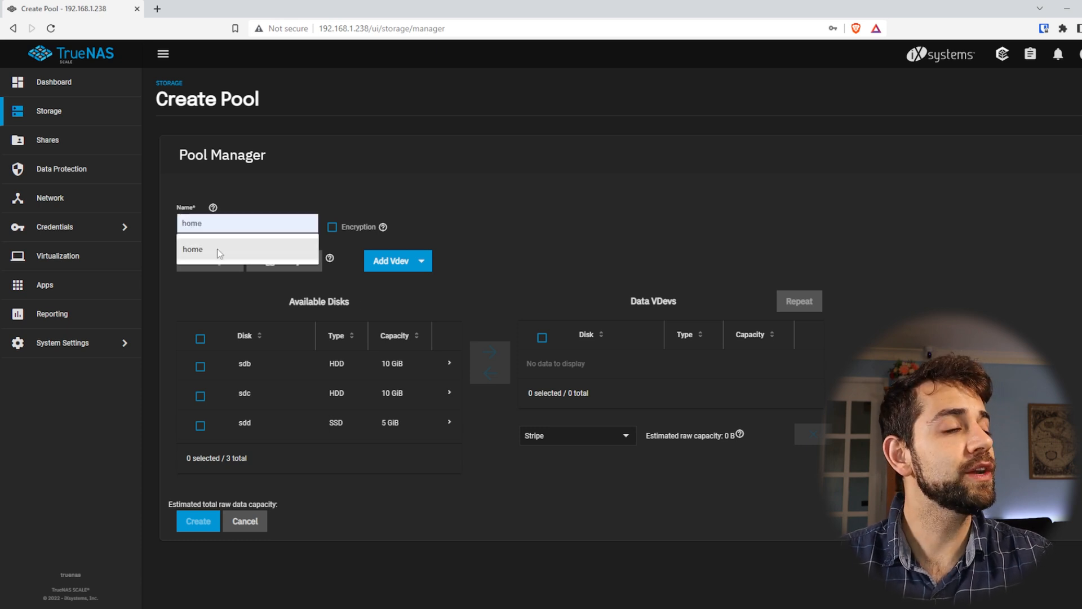
click(218, 249)
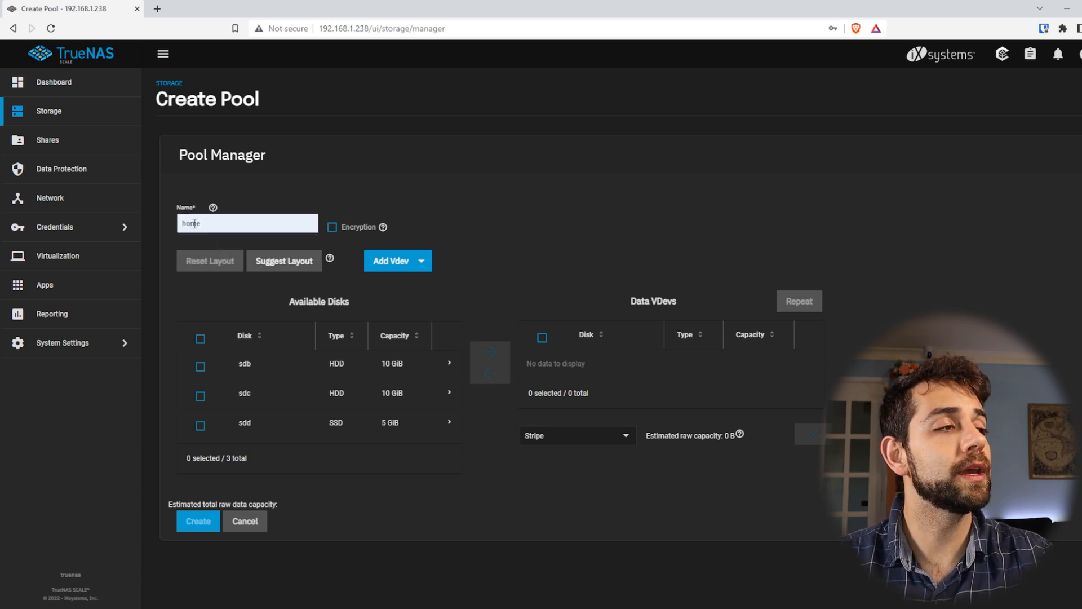
click(359, 227)
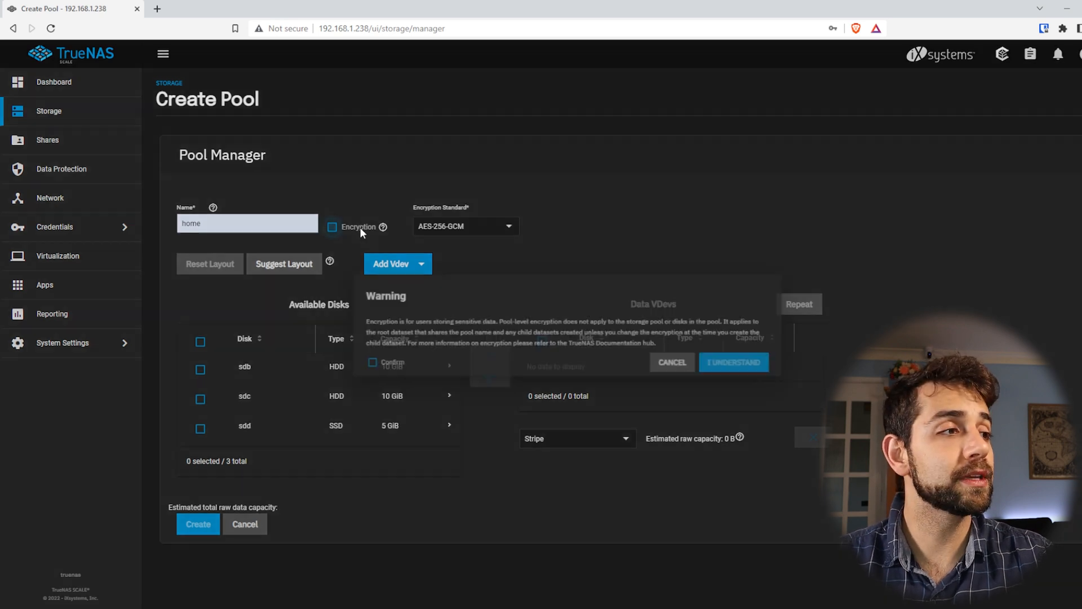
click(683, 366)
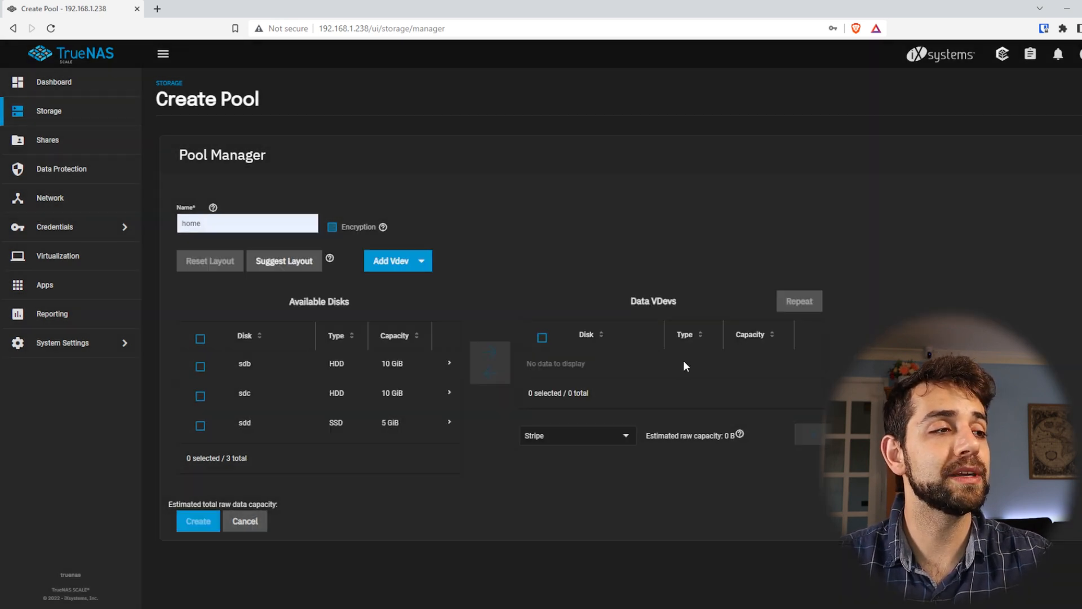
click(366, 231)
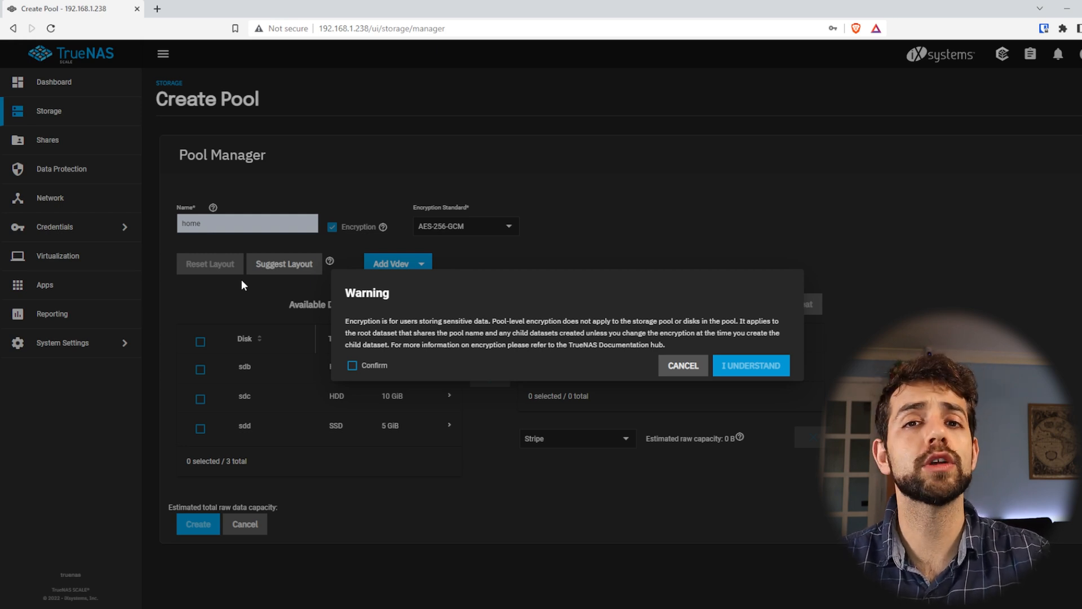
click(683, 365)
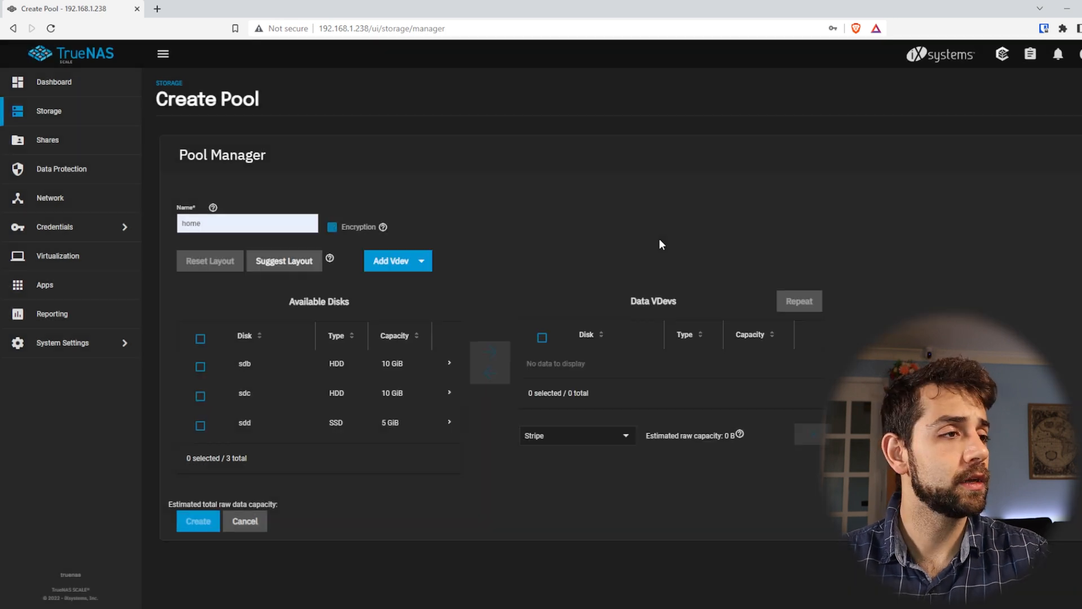
Apply the suggested layout for the pool's disks and review the Stripe and Mirror choices, keeping the data VDev on Mirror
click(285, 264)
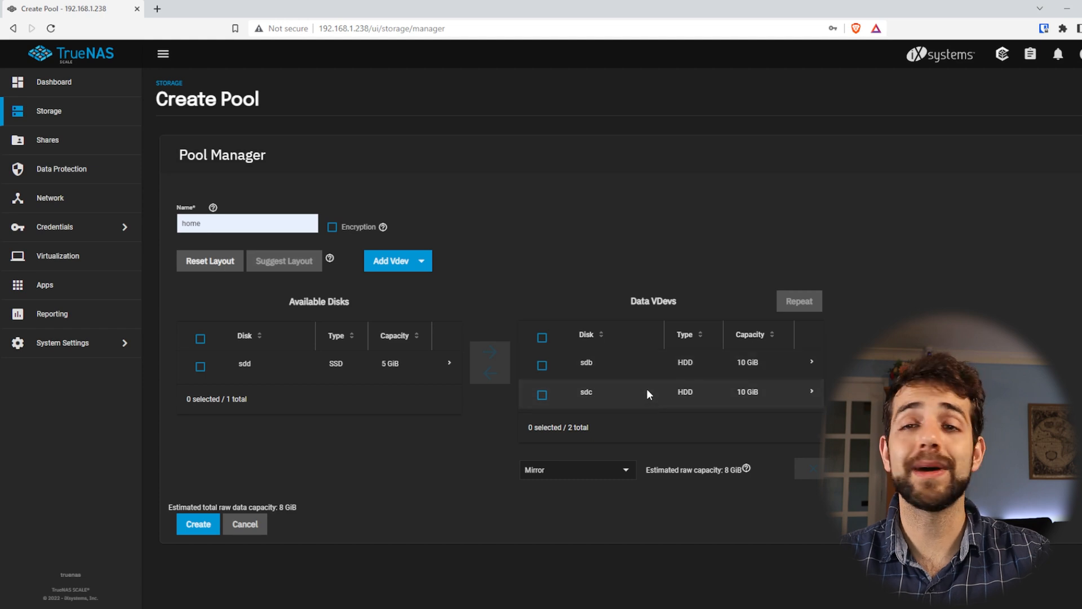
click(569, 471)
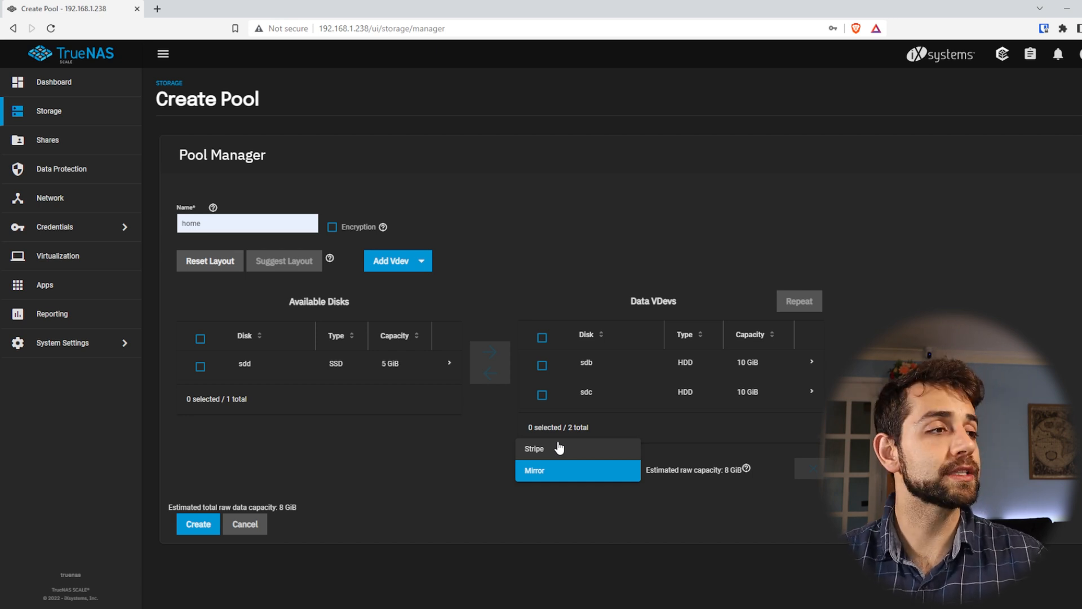
click(477, 222)
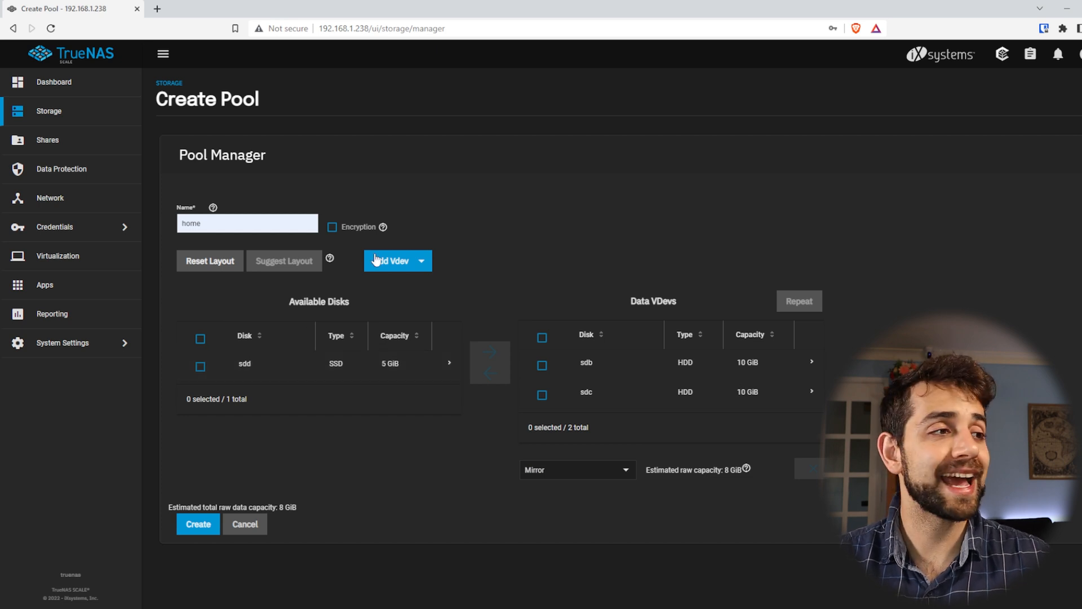
Add a Cache VDev to the pool and assign the 5 GiB SSD sdd to it
click(422, 262)
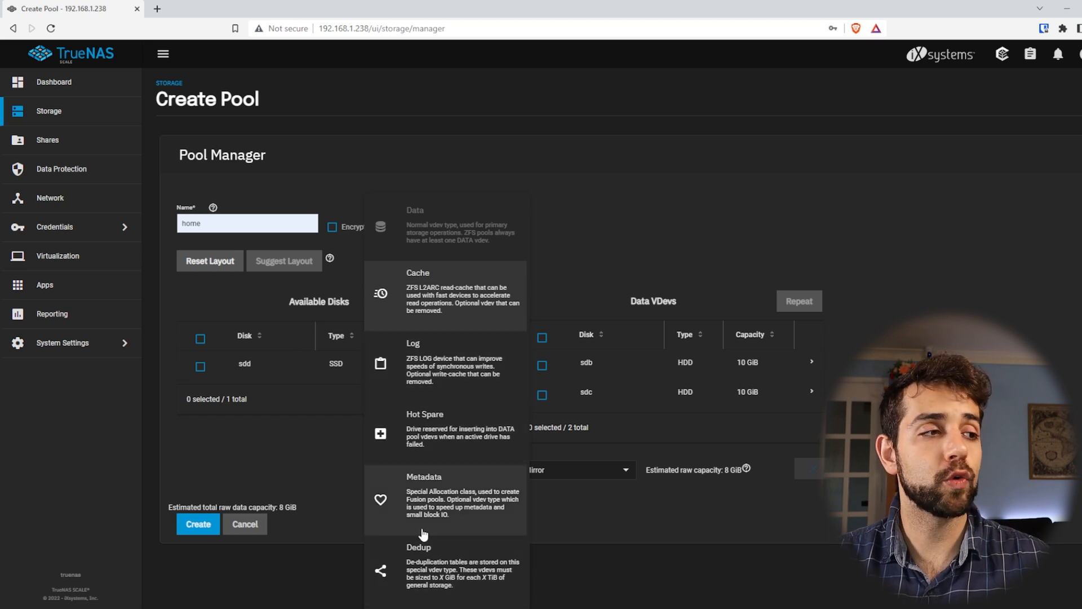
click(480, 299)
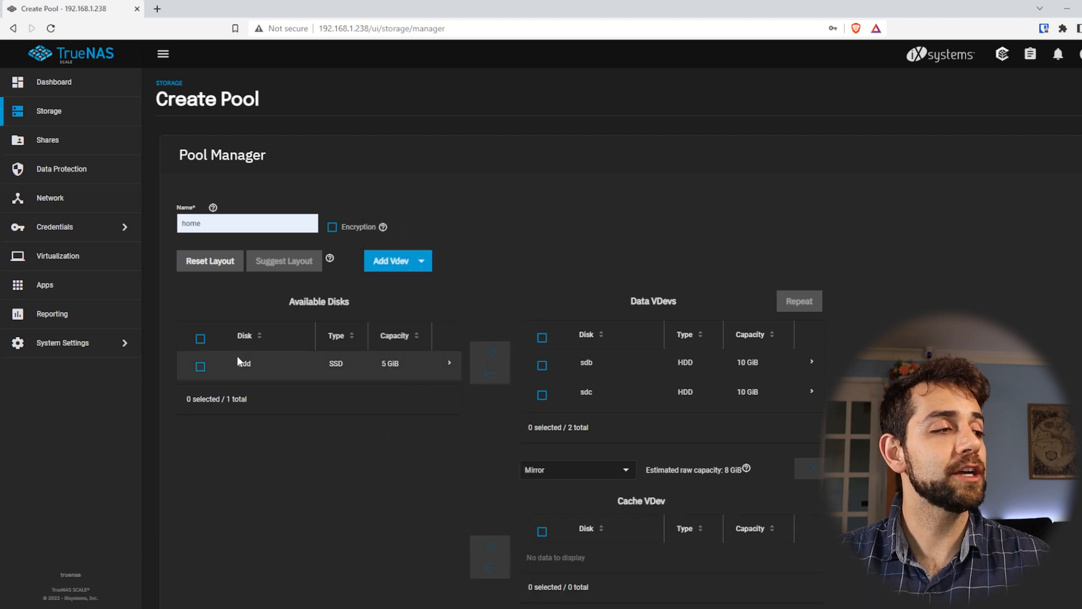
click(201, 368)
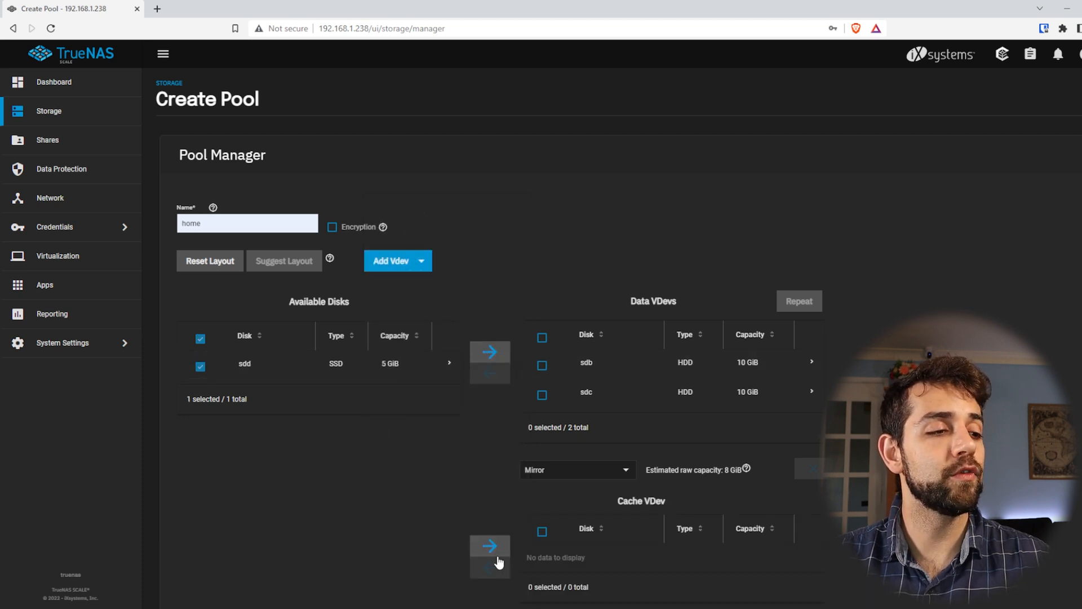
click(483, 544)
scroll(648, 479, down, 2)
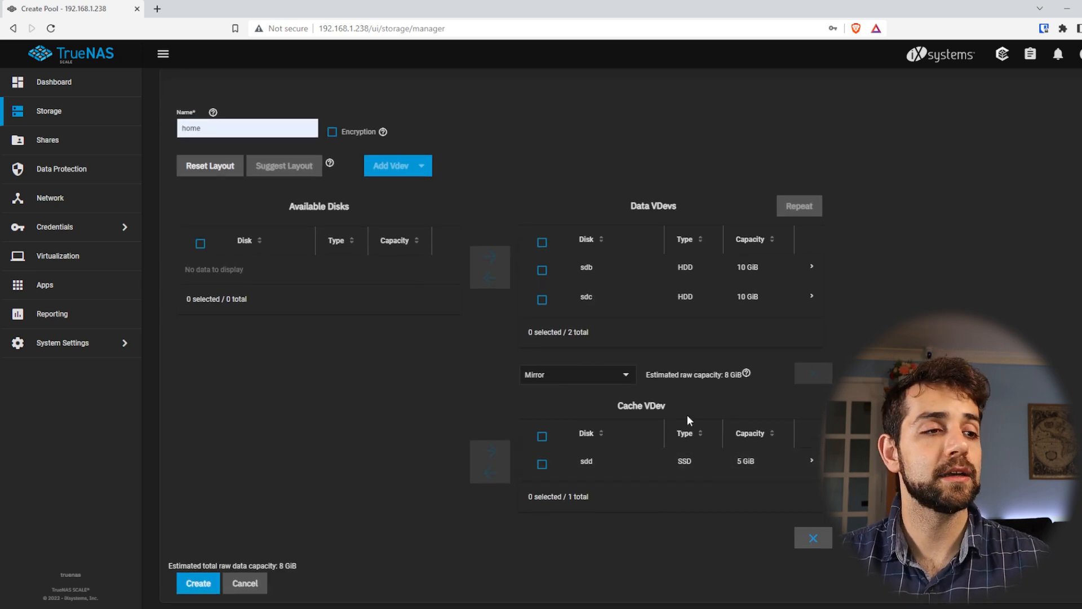
click(199, 584)
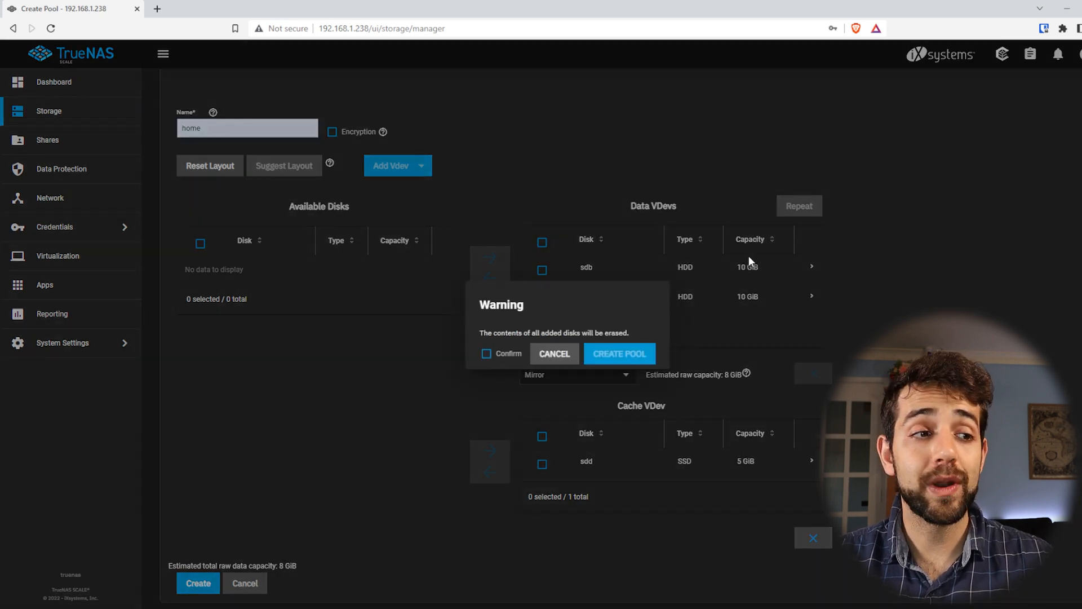
right_click(714, 524)
click(1019, 266)
click(1019, 266)
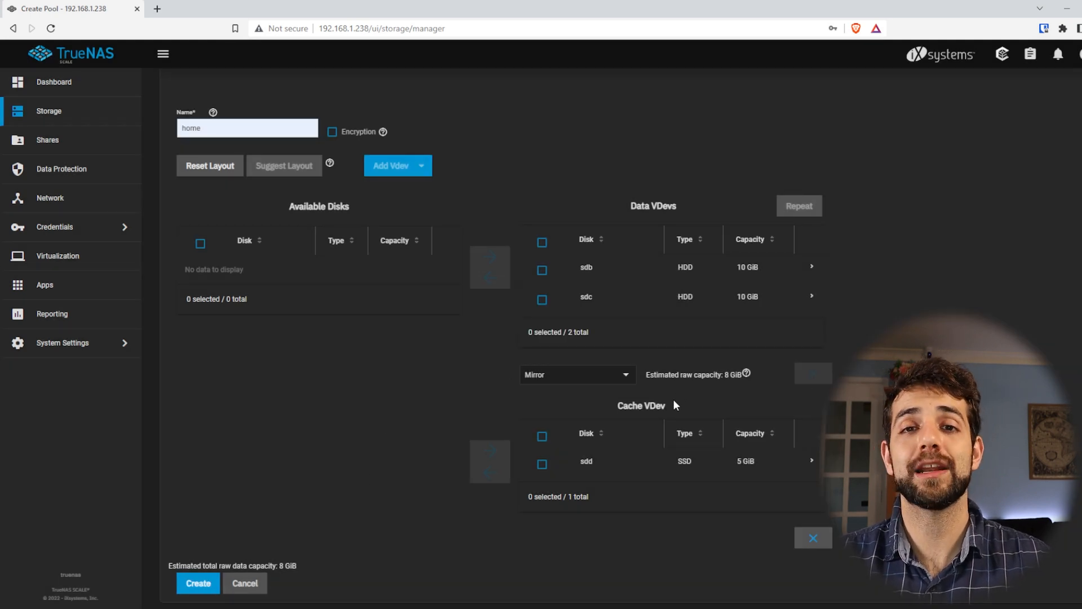
Create the home pool, confirming the erasure of all added disks, and check its available space in the storage list
click(193, 584)
click(490, 354)
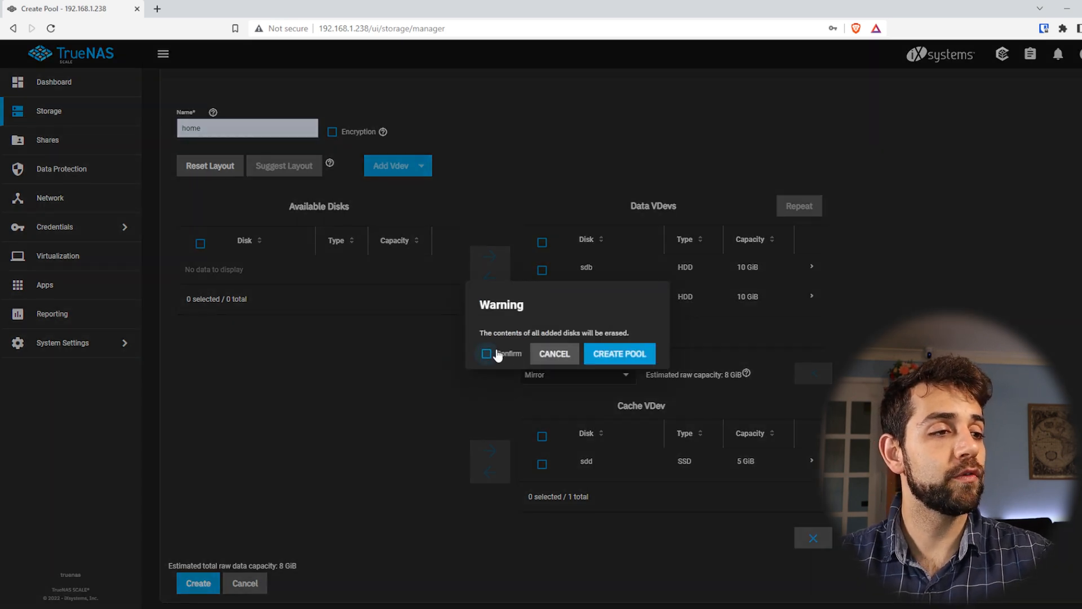
click(594, 355)
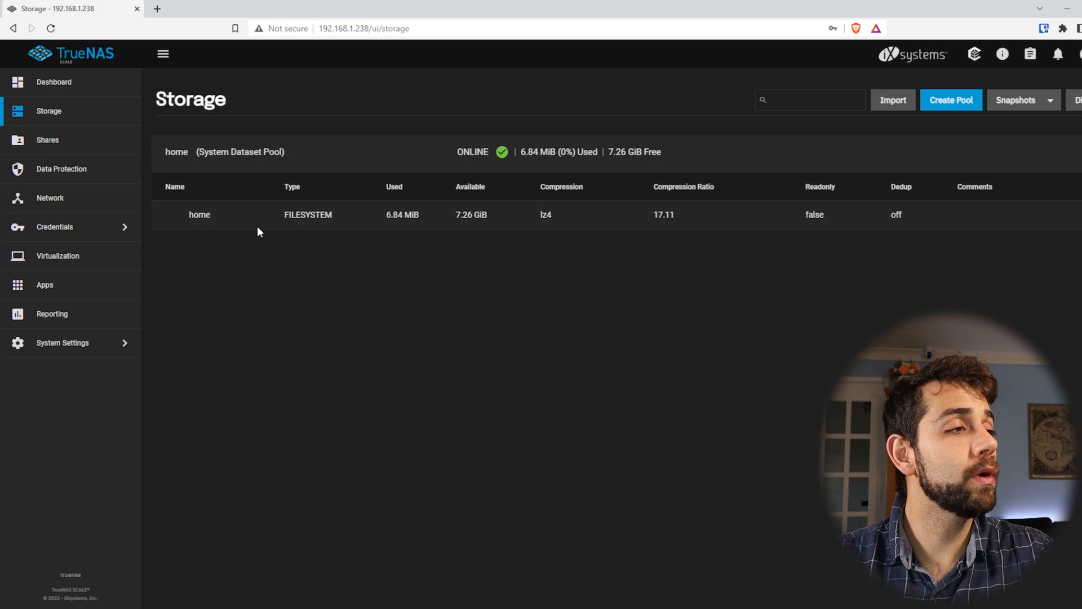
drag(386, 215, 502, 219)
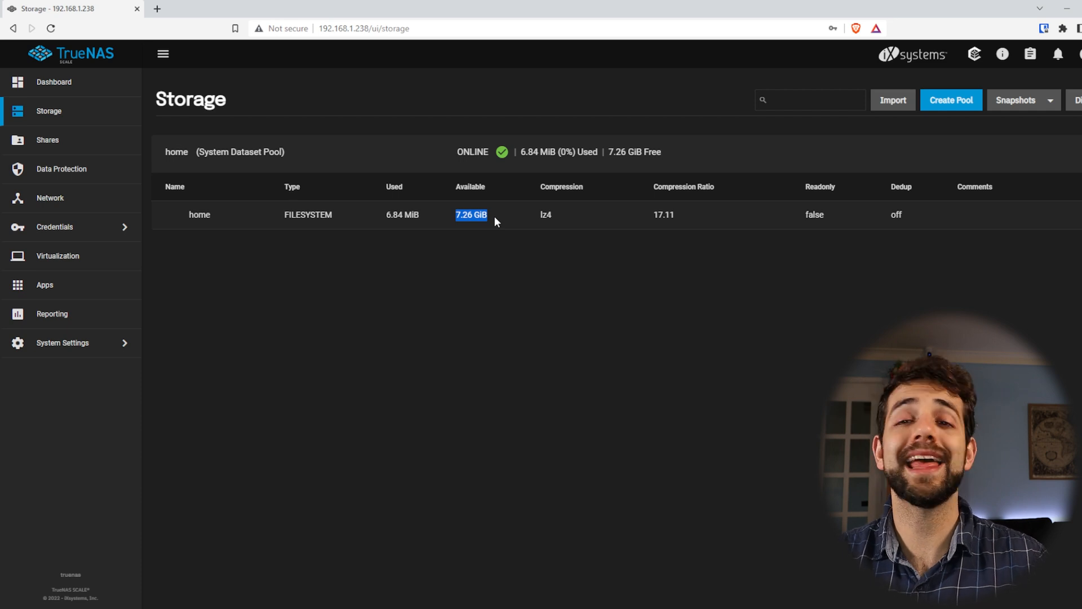
click(389, 223)
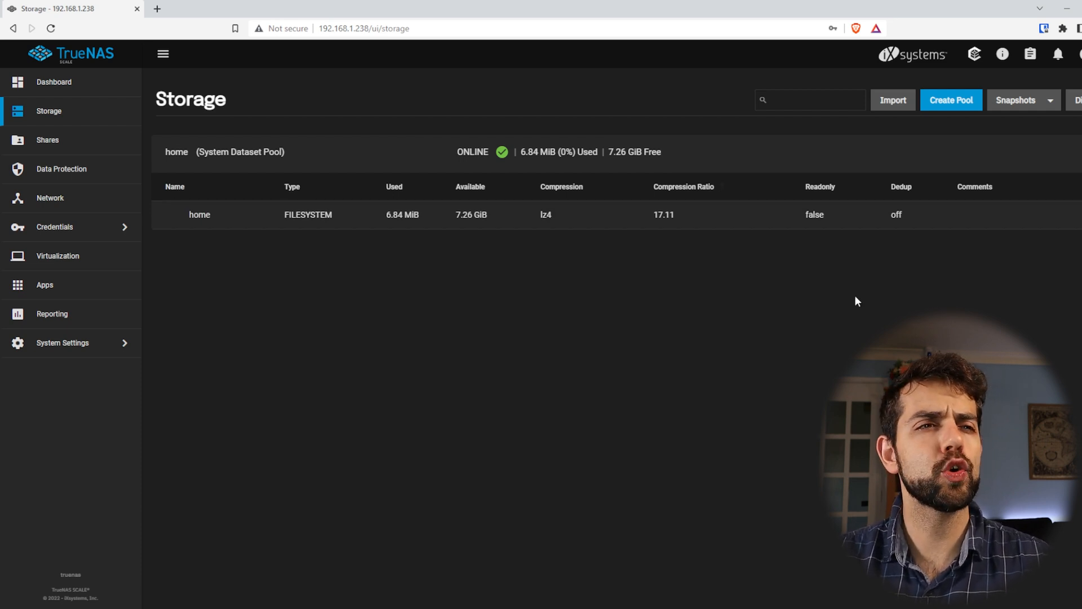
Start adding a dataset under the home pool and name it data, leaving the comments empty
click(1069, 214)
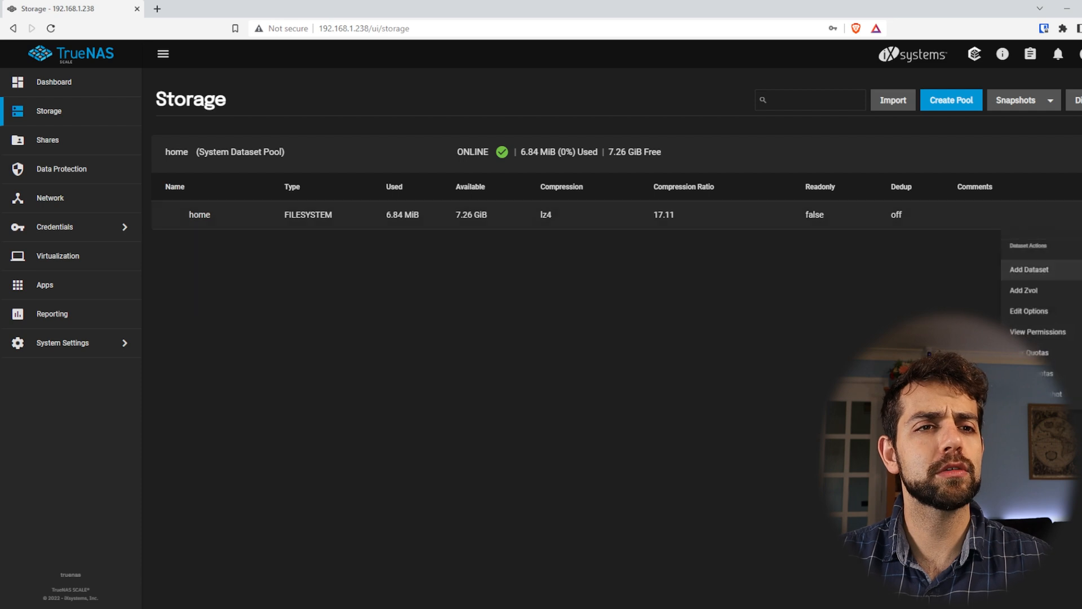
click(1037, 272)
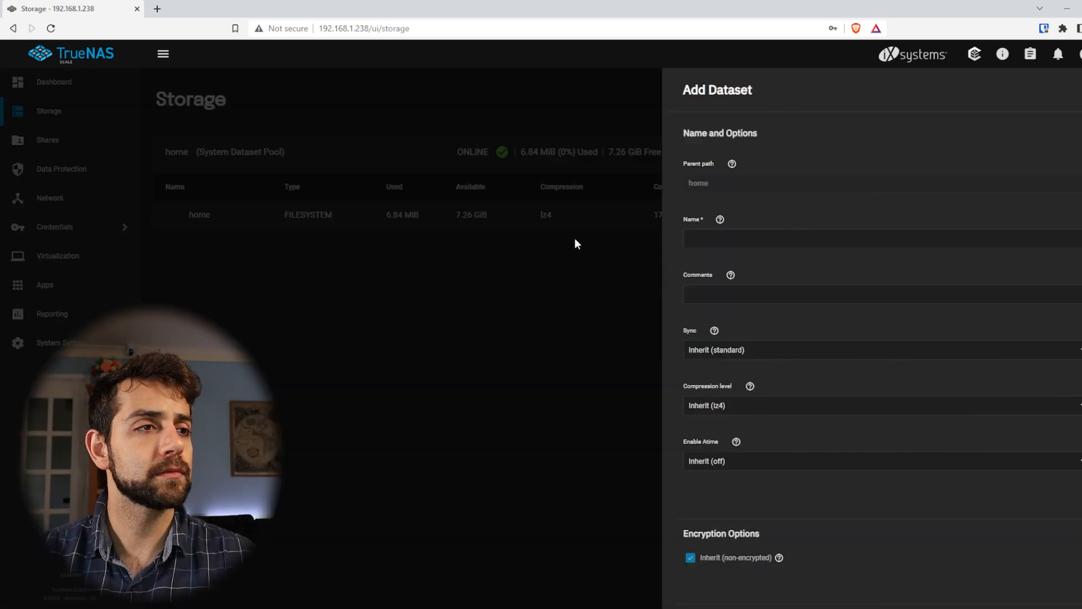
click(720, 234)
text(data)
click(703, 294)
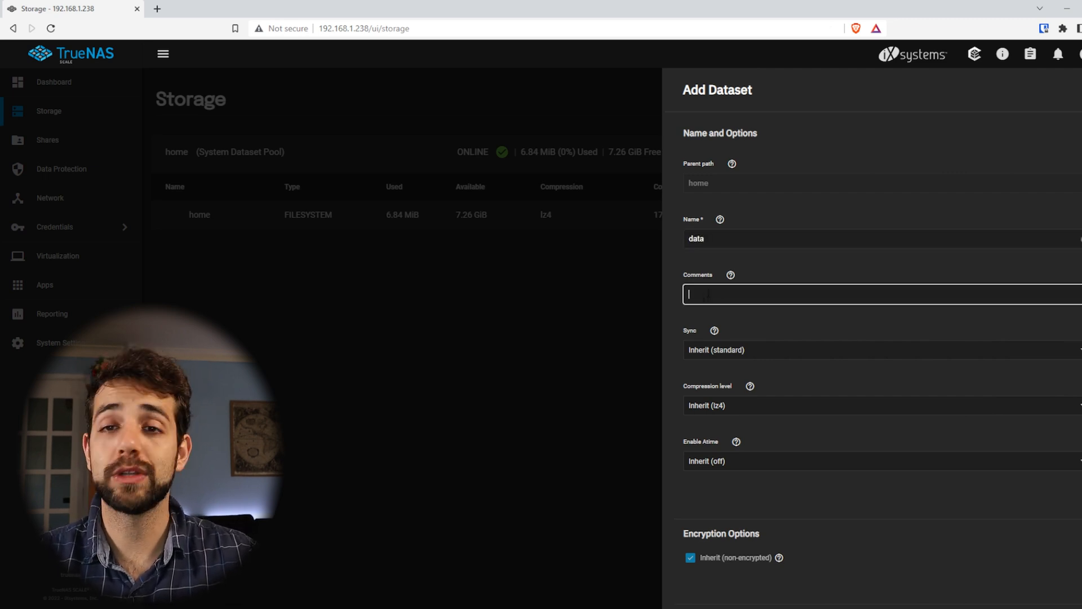
Examine the new dataset's basic and advanced options, including quotas, encryption and record size, and return to the basic options
scroll(744, 350, down, 2)
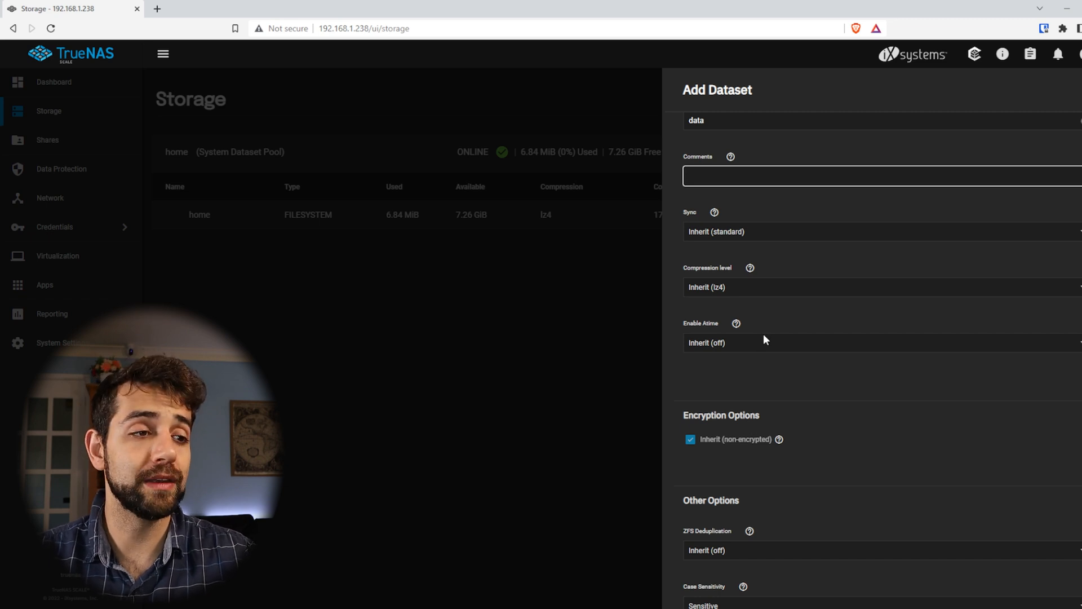
scroll(764, 337, down, 3)
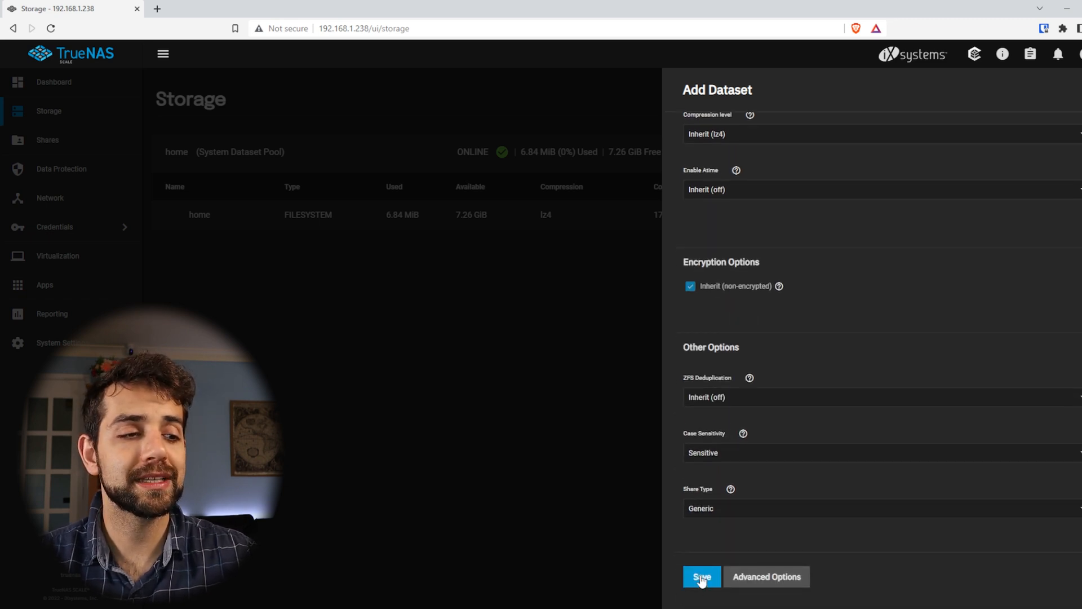
click(776, 578)
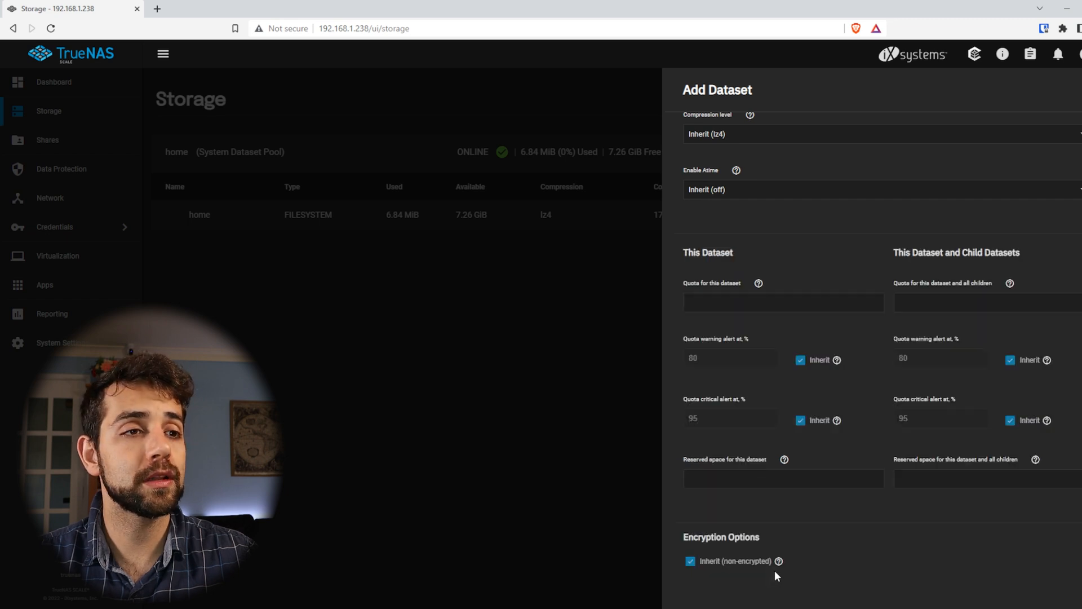
scroll(792, 252, down, 2)
scroll(880, 339, up, 3)
click(765, 365)
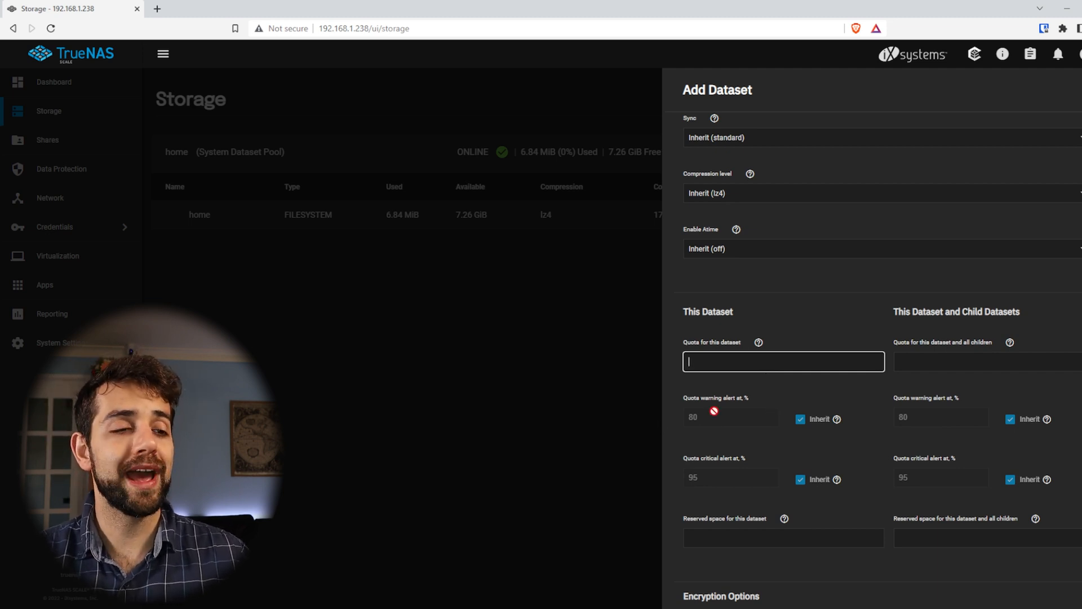
scroll(743, 490, down, 3)
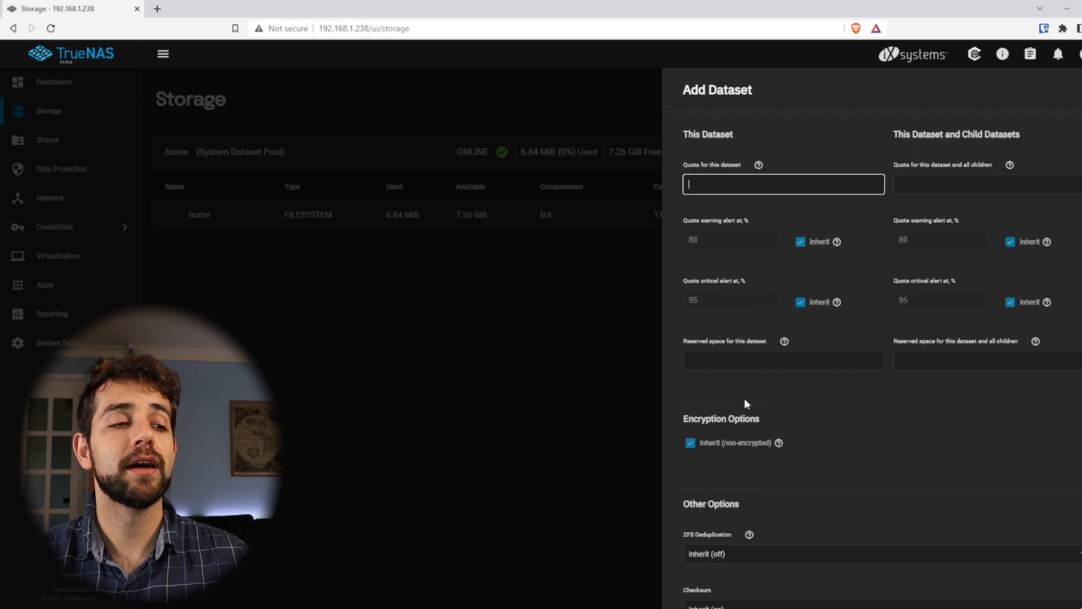
scroll(727, 536, down, 9)
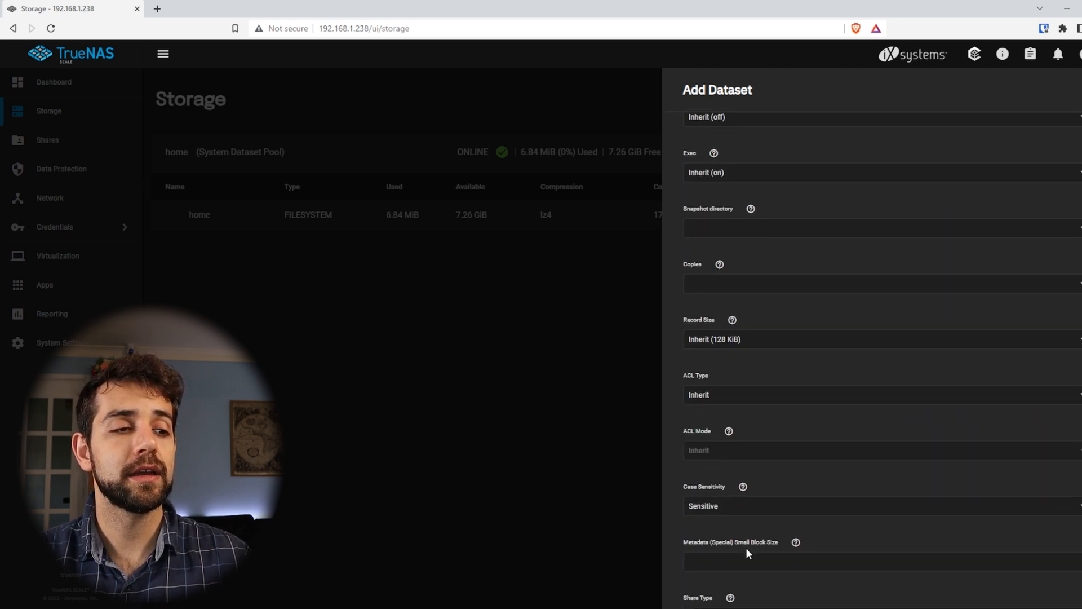
scroll(747, 553, down, 3)
click(756, 578)
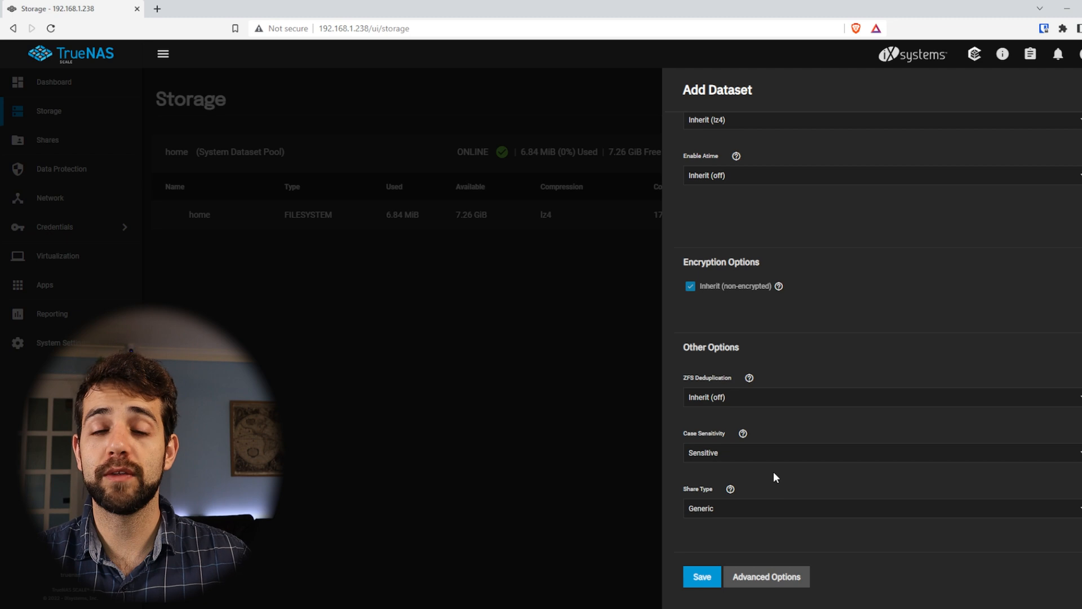
Save the data dataset with its inherited settings and check its available space in the storage list
click(702, 577)
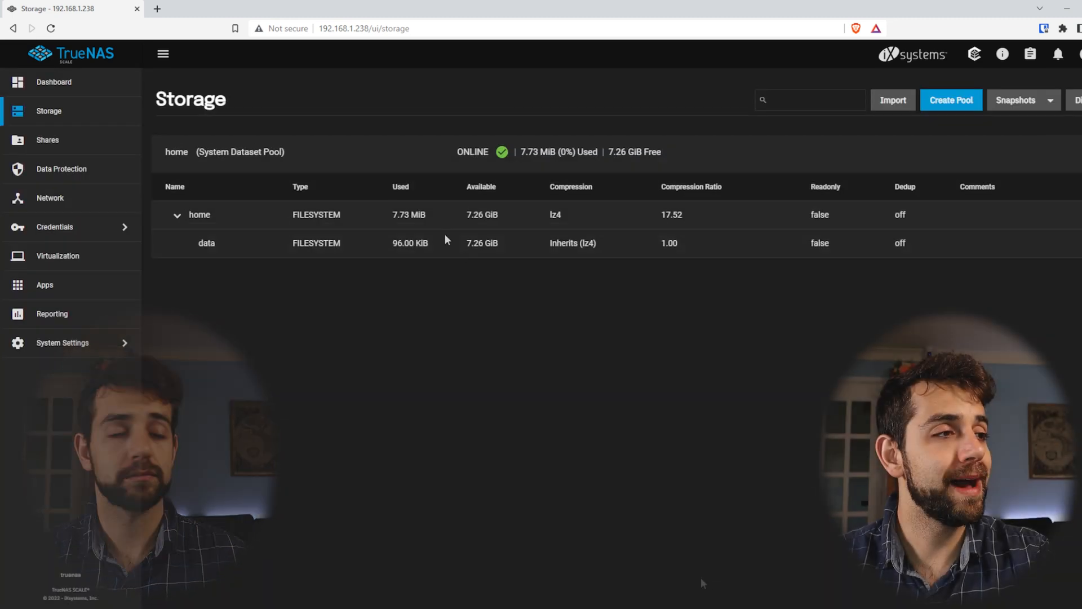
drag(465, 243, 441, 199)
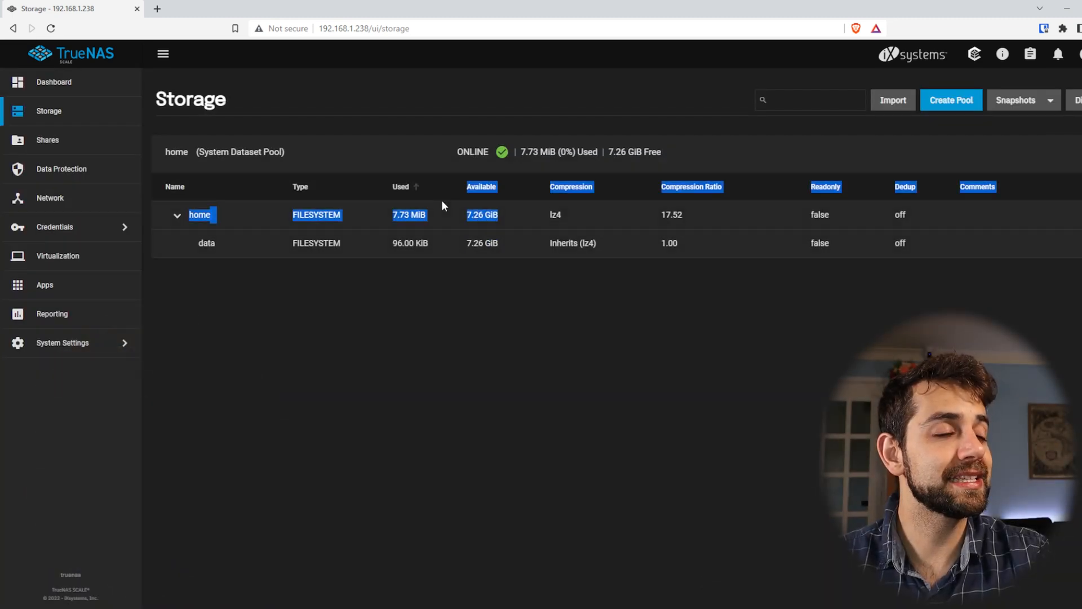
drag(465, 243, 498, 245)
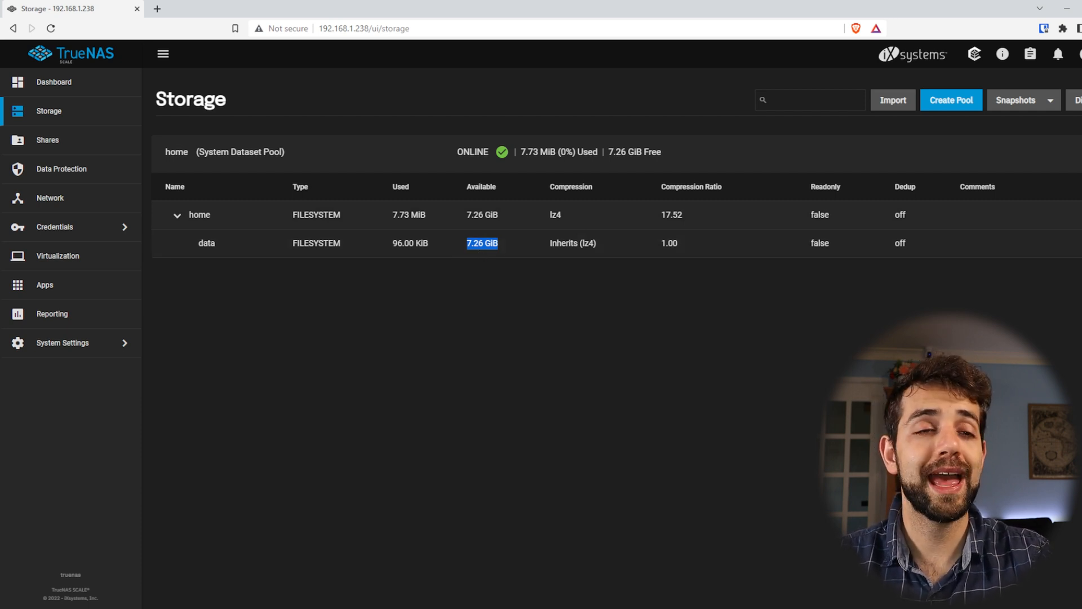
View the current owner and Unix permissions of the data dataset
click(1081, 243)
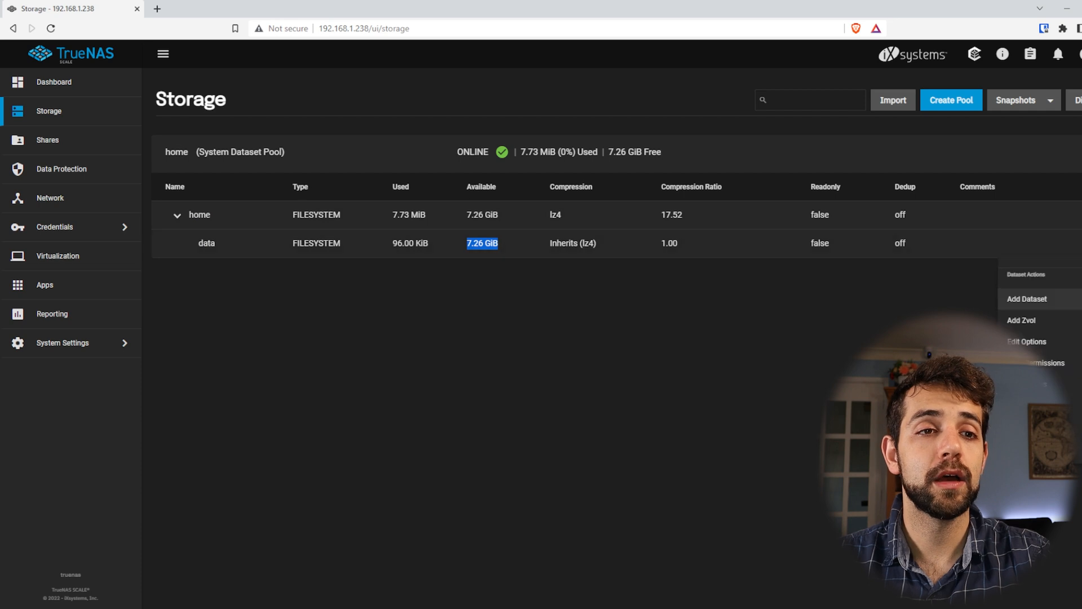
click(1054, 366)
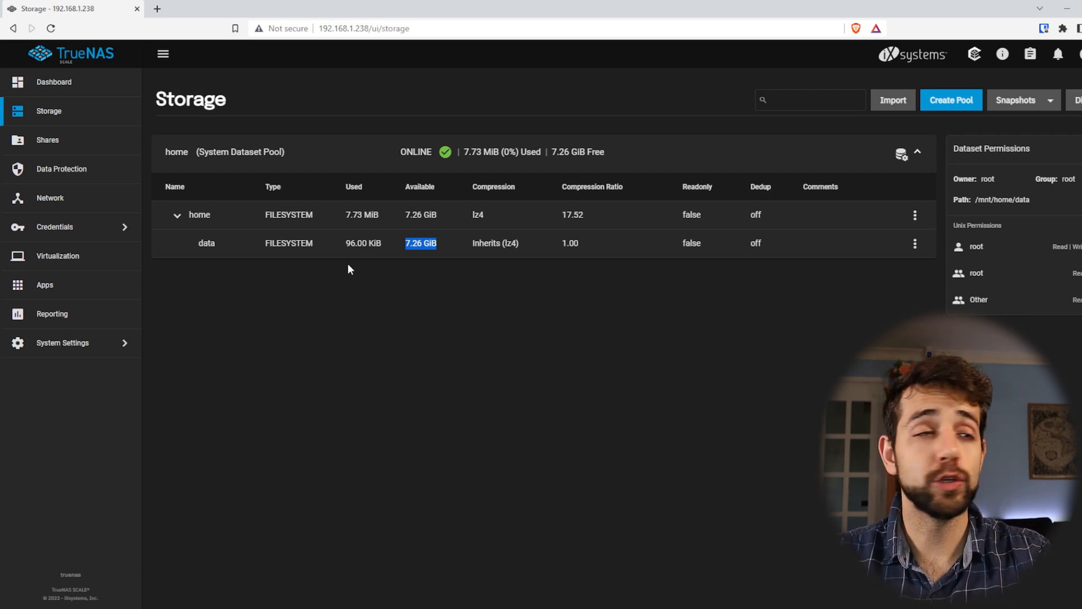
Start adding a new local user account and fill in the full name, letting the username be derived from it
click(91, 227)
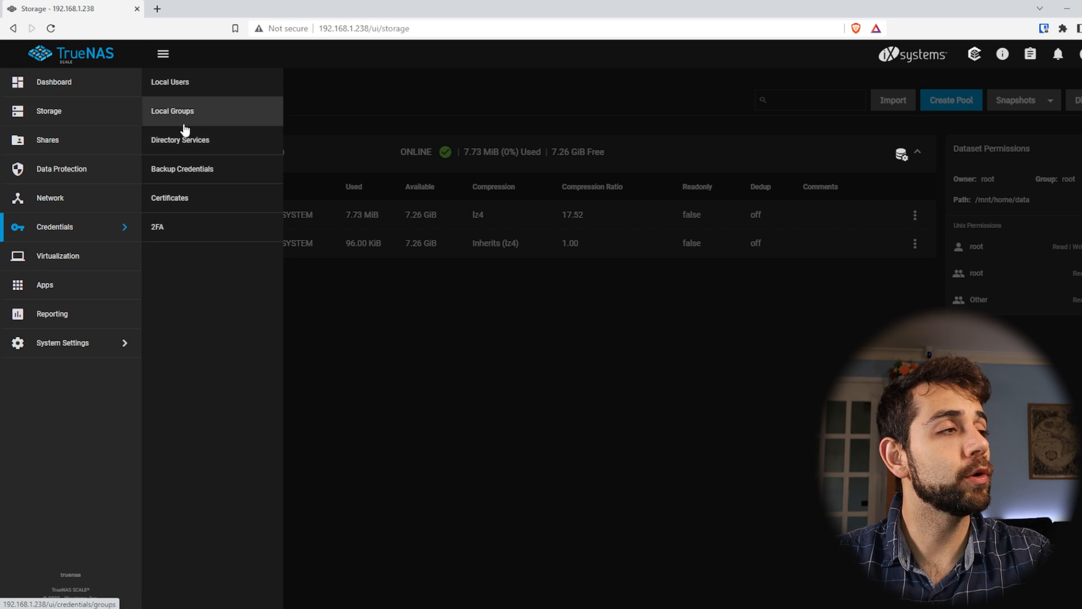
click(229, 80)
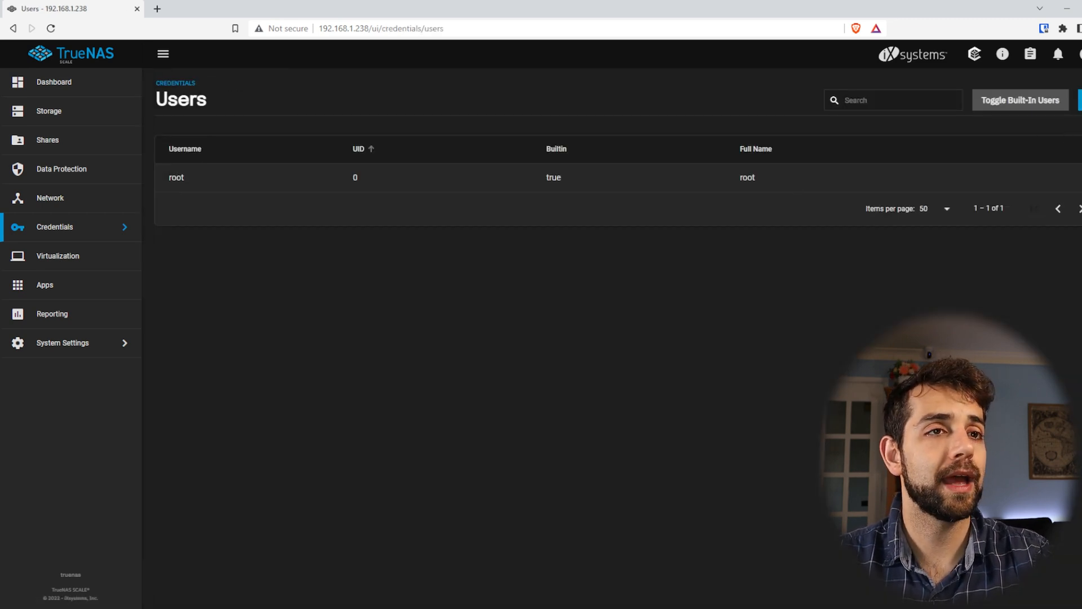
click(1080, 100)
click(752, 354)
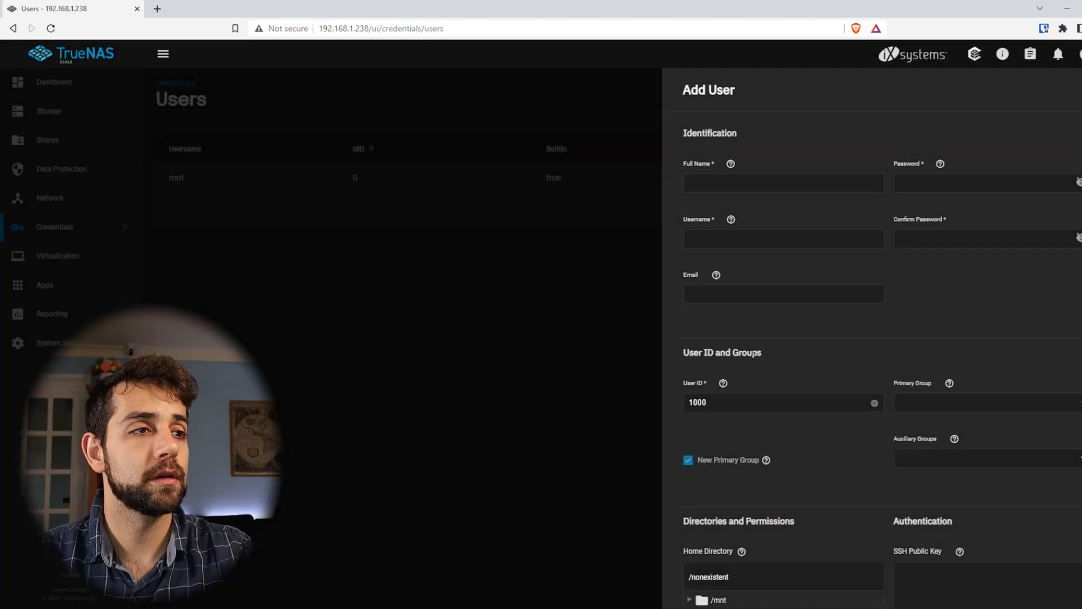
click(726, 178)
text(sauber)
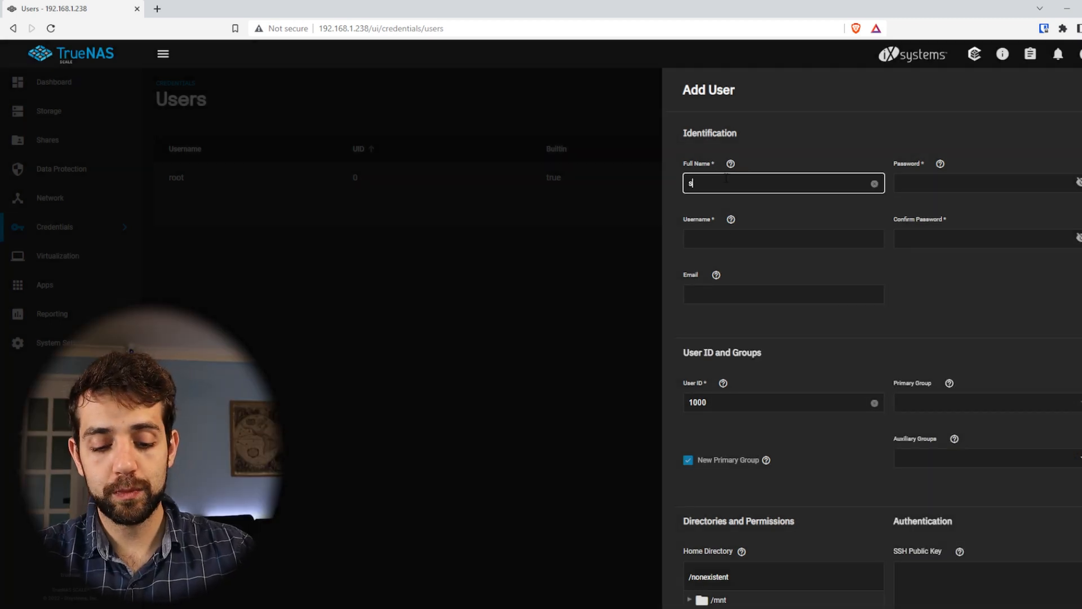
Enter and confirm the account password for the new user
click(985, 190)
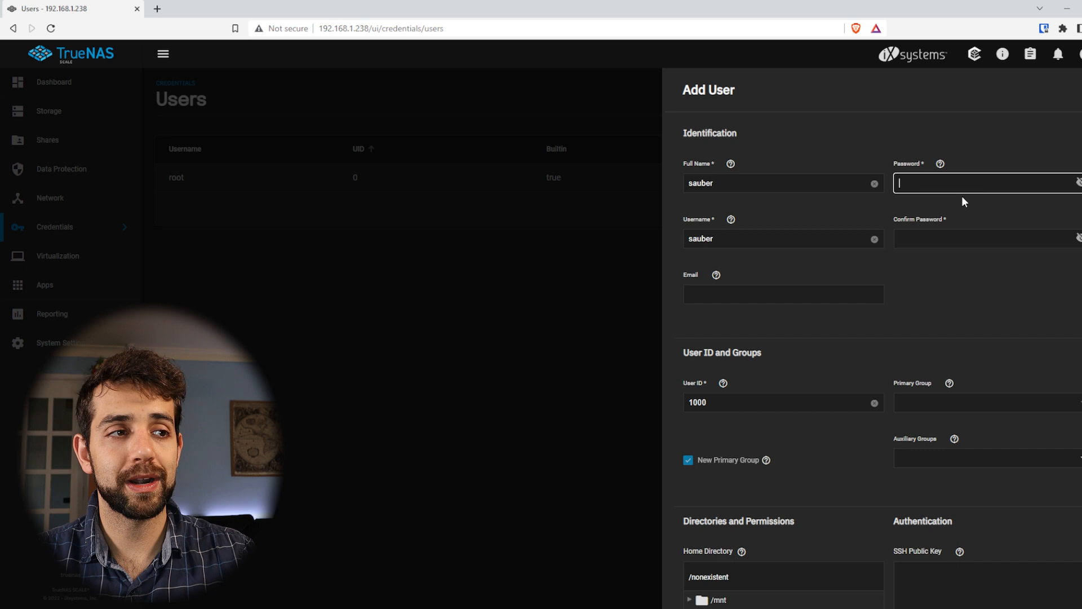
text(s******)
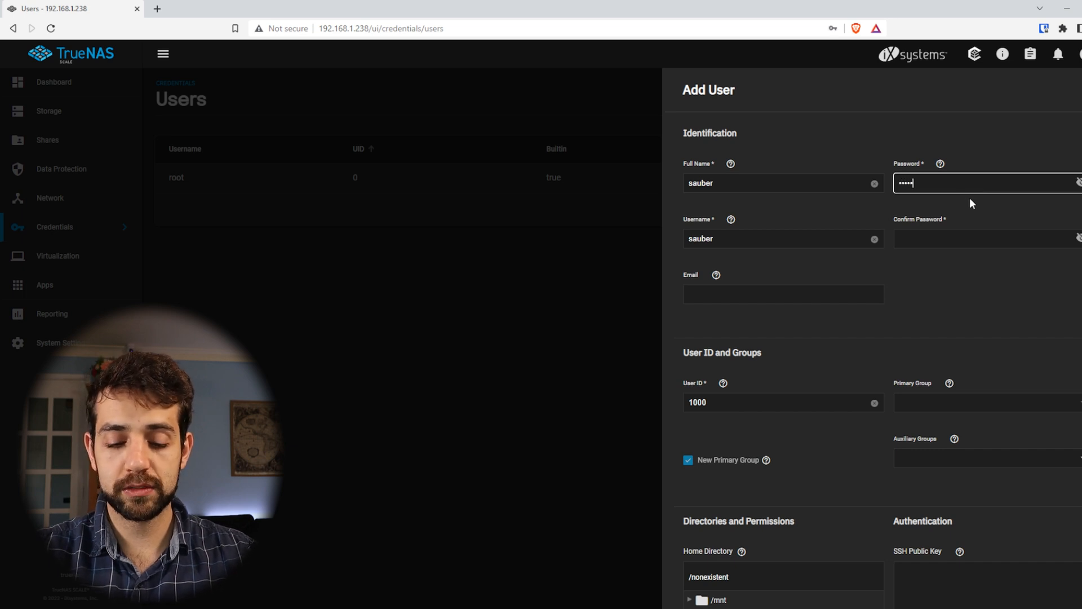
key(Tab)
text(********)
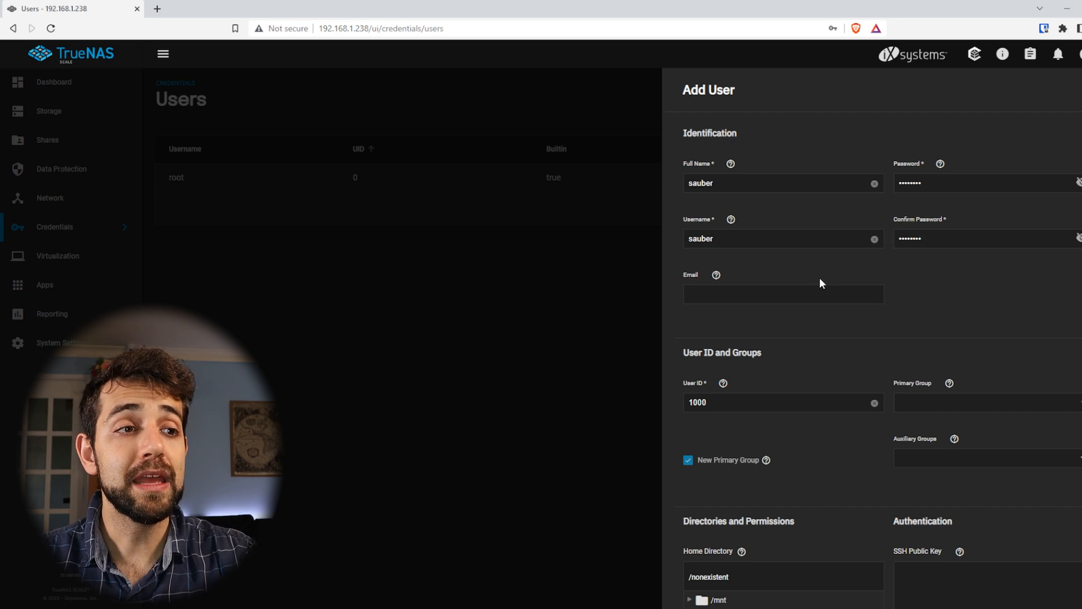
Check the email field's help, leave the email empty, and save the user with the default ID, group, directory and Samba authentication settings
scroll(821, 282, down, 6)
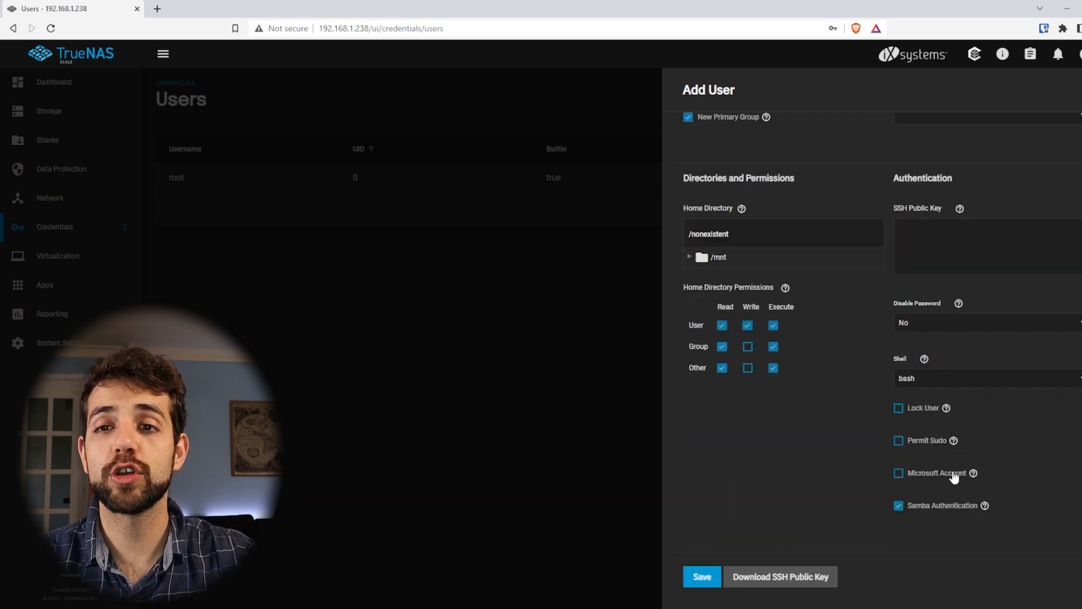
scroll(944, 488, up, 5)
click(742, 246)
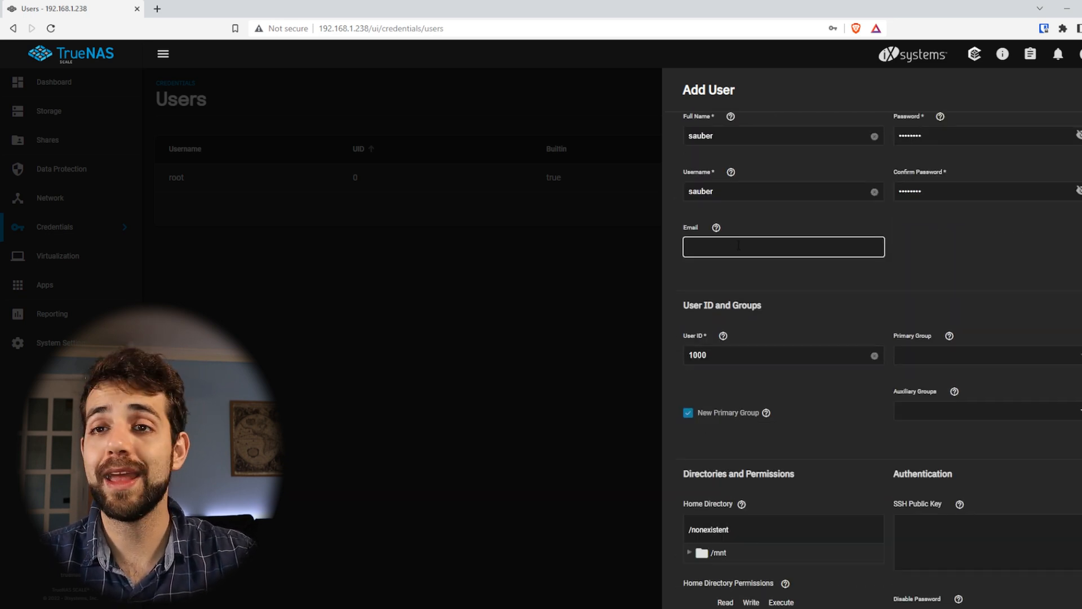
click(716, 228)
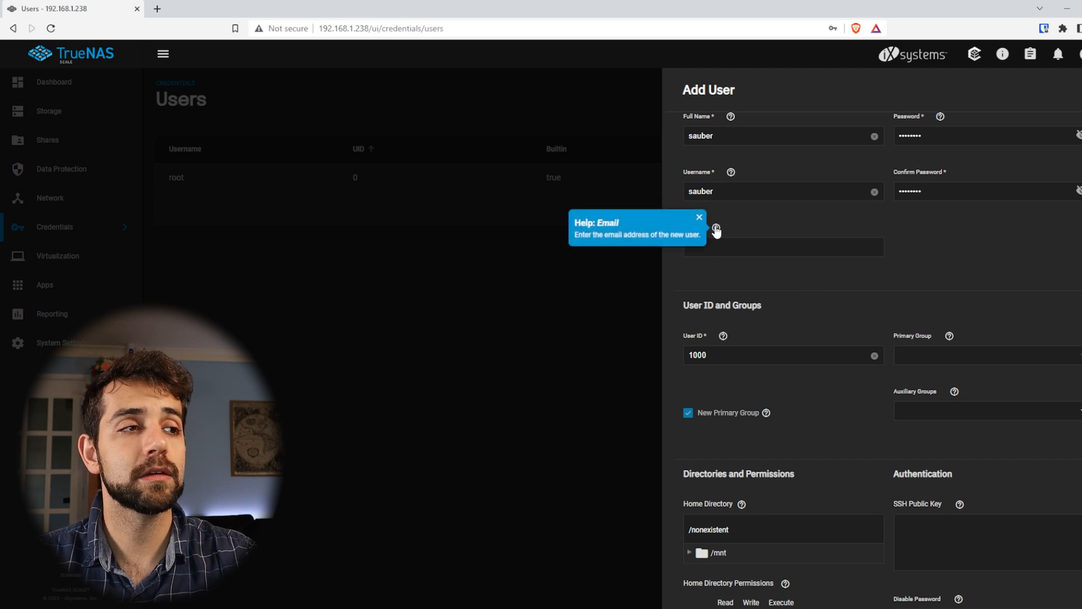
scroll(797, 220, down, 3)
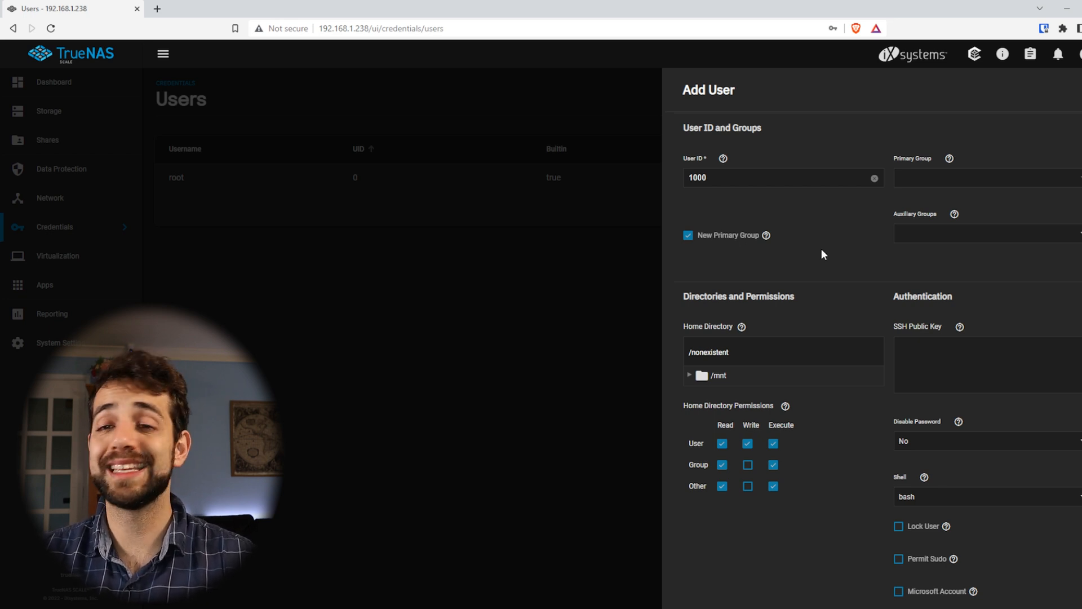
scroll(906, 251, down, 3)
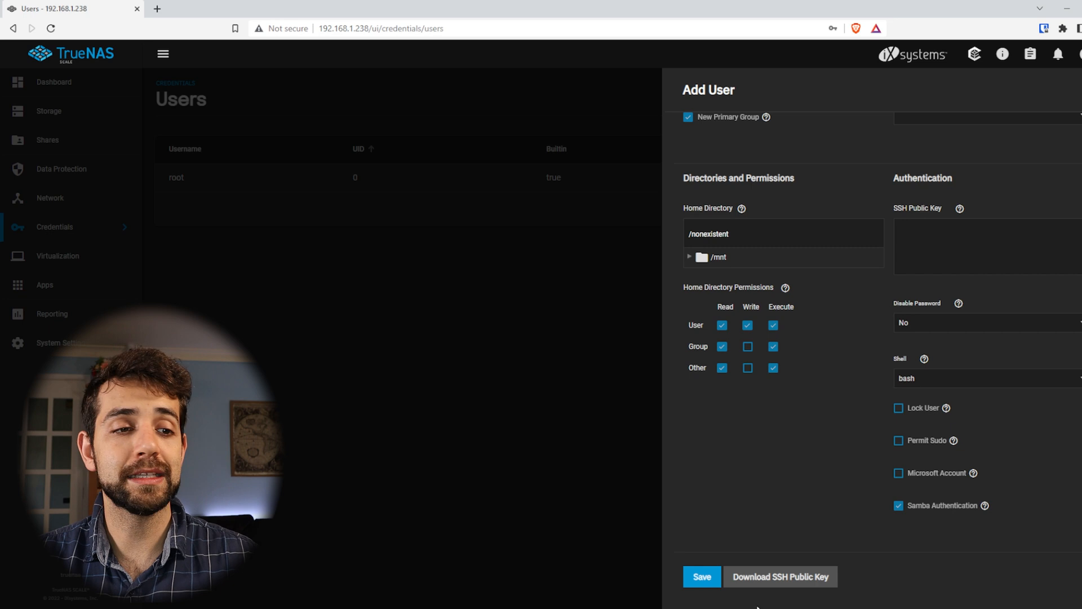
click(697, 579)
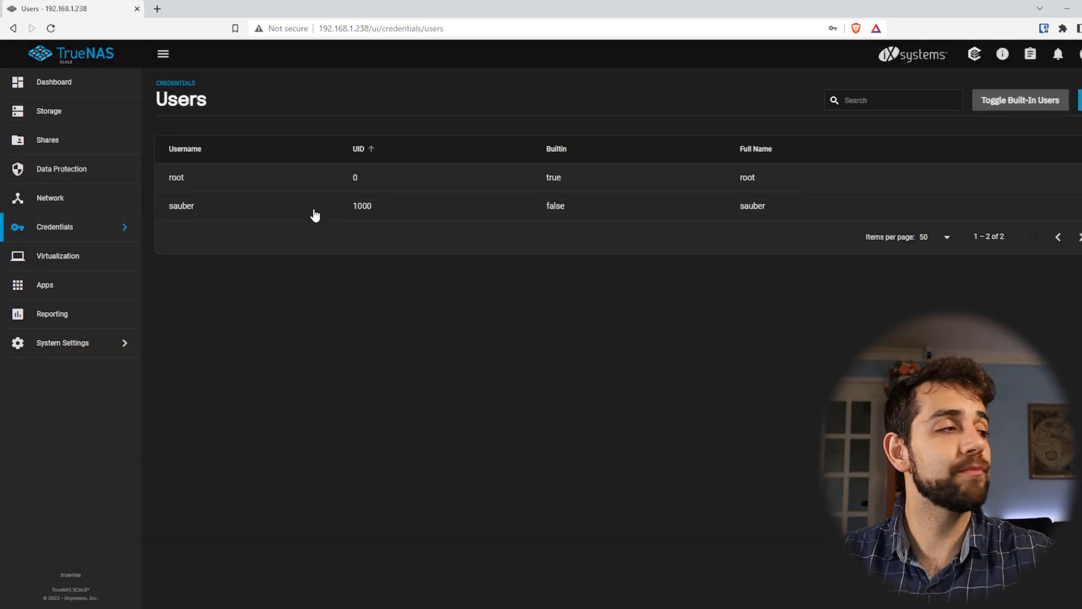
Make the new user the owner of the data dataset, apply the user change and save, dismissing the browser's offer to store the password
click(80, 119)
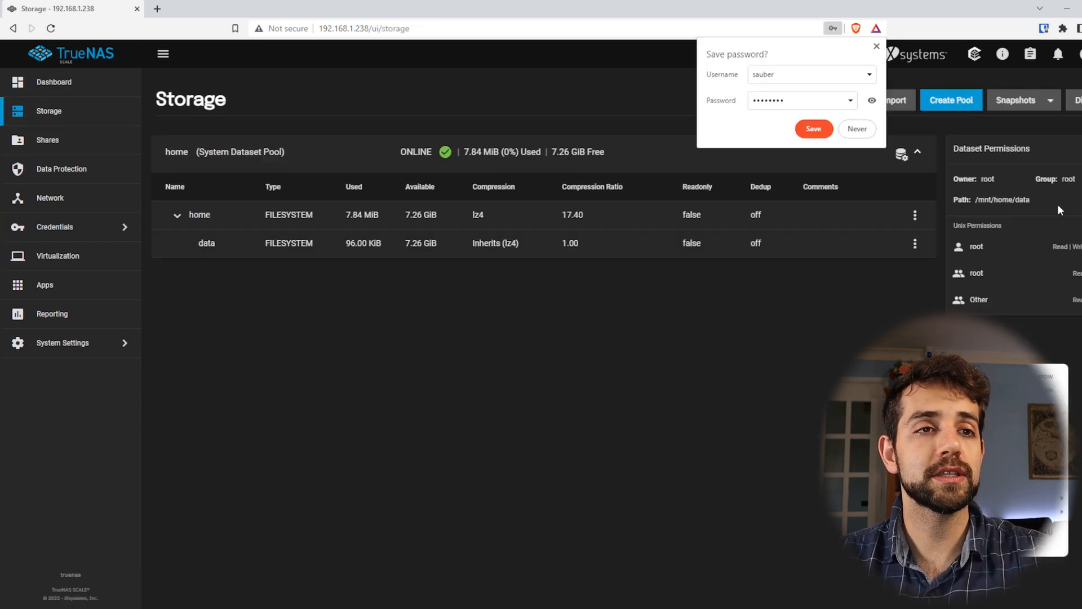
click(1080, 148)
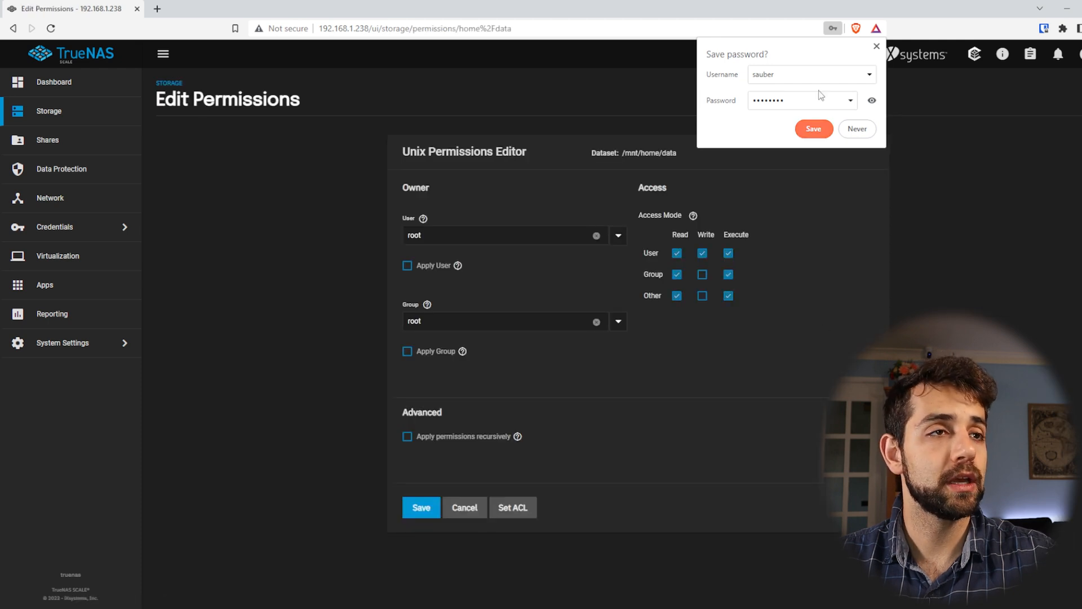
click(877, 45)
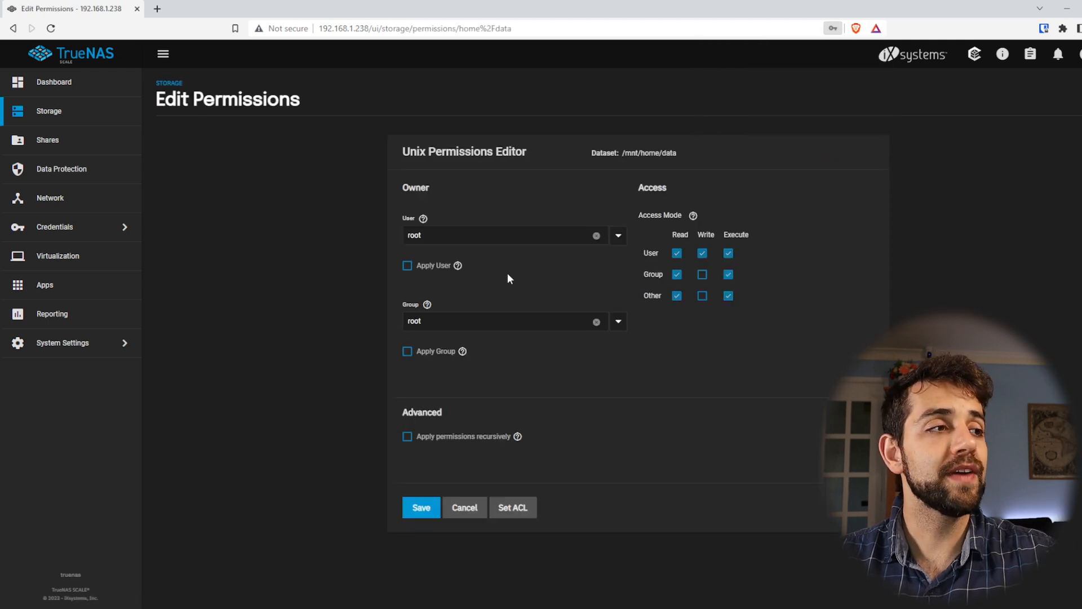
click(619, 235)
scroll(675, 335, down, 1)
scroll(674, 335, down, 5)
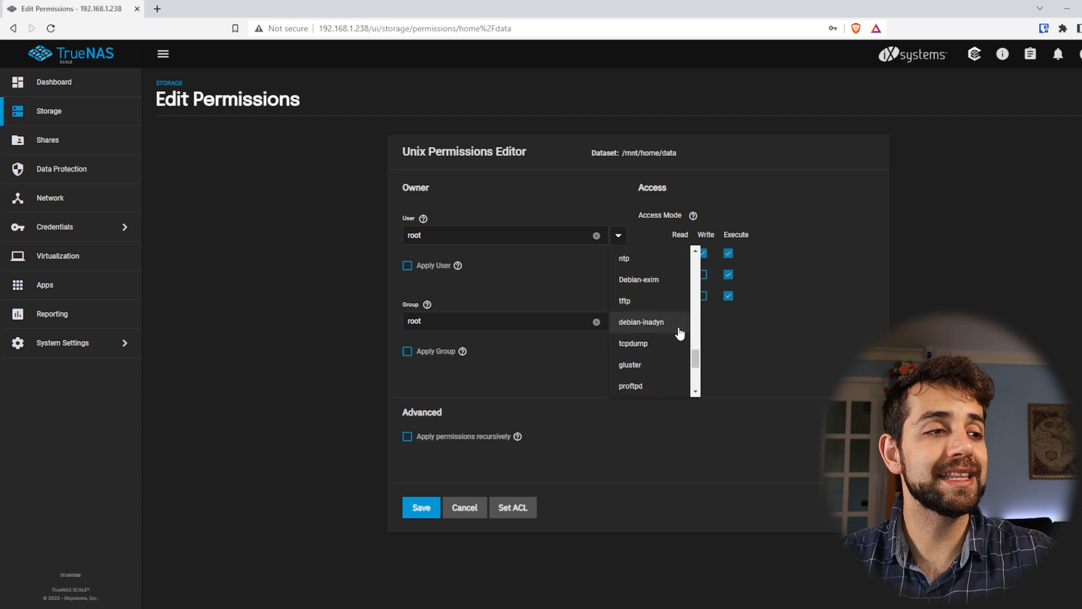
click(634, 382)
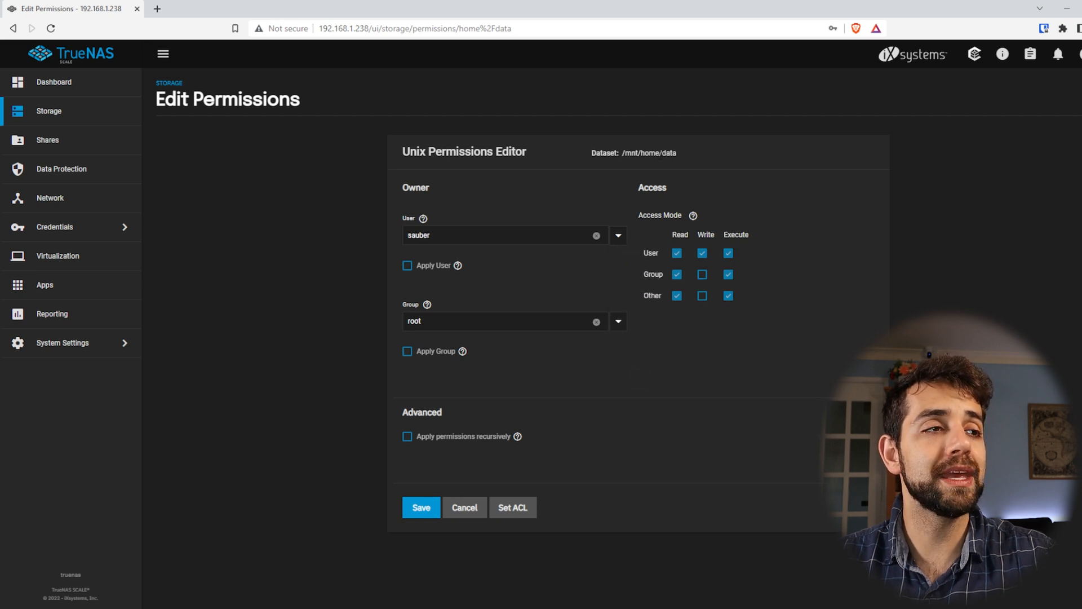
drag(632, 153, 700, 154)
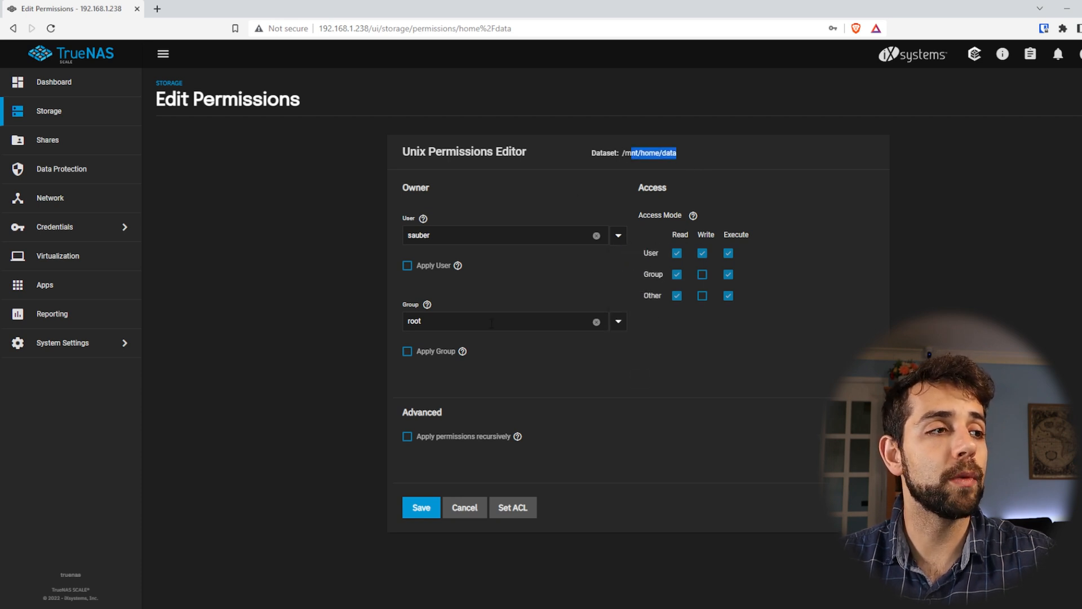
click(433, 271)
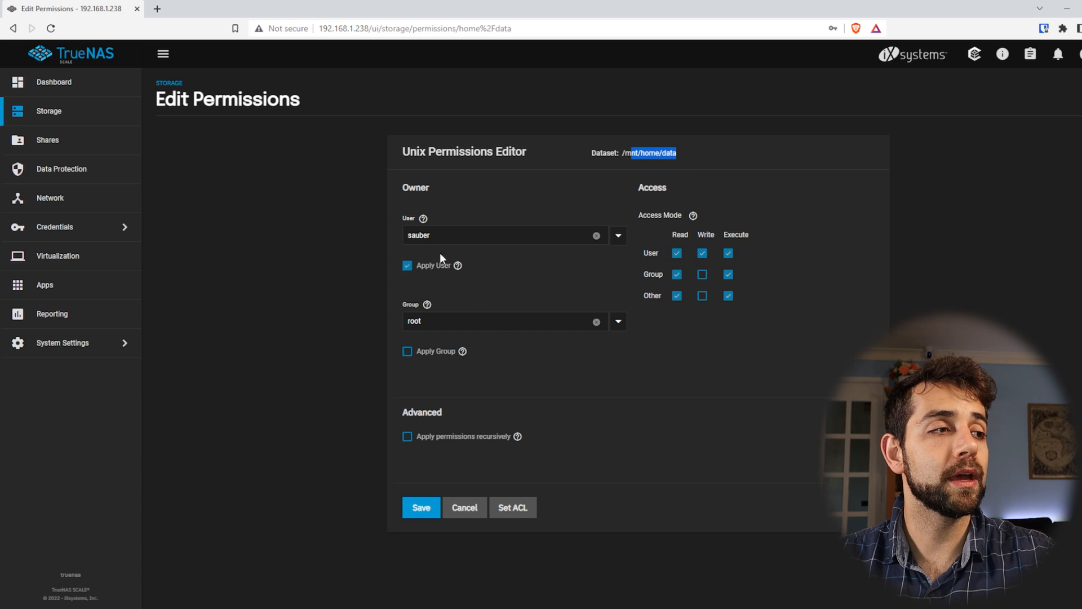
click(415, 507)
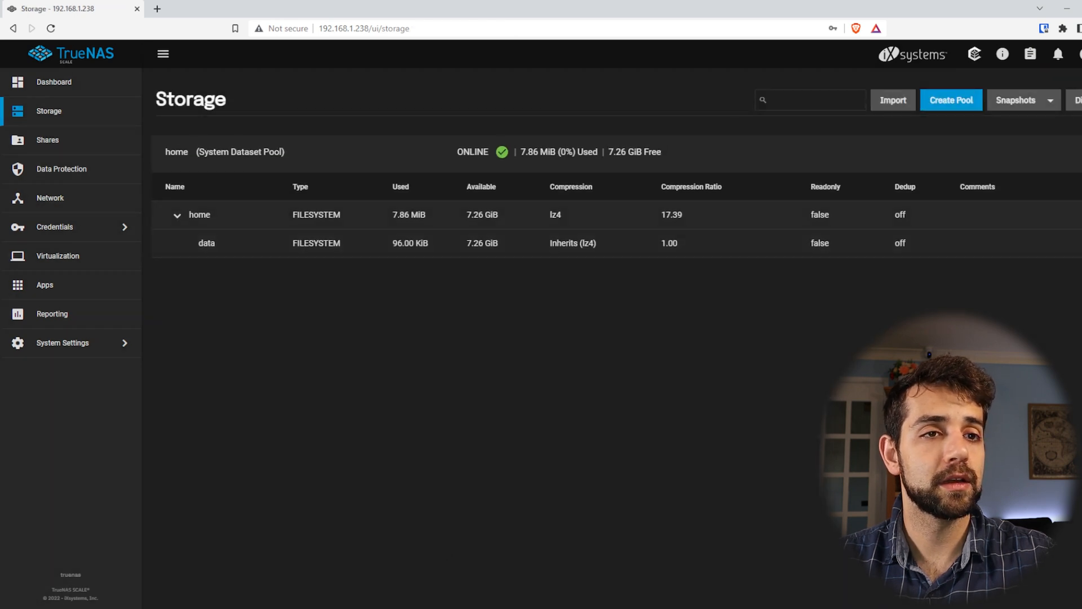
Check the data dataset's owner in its permissions, look over the permissions editor without changing anything, and return to the storage list
click(1080, 243)
click(1063, 362)
drag(970, 246, 1013, 244)
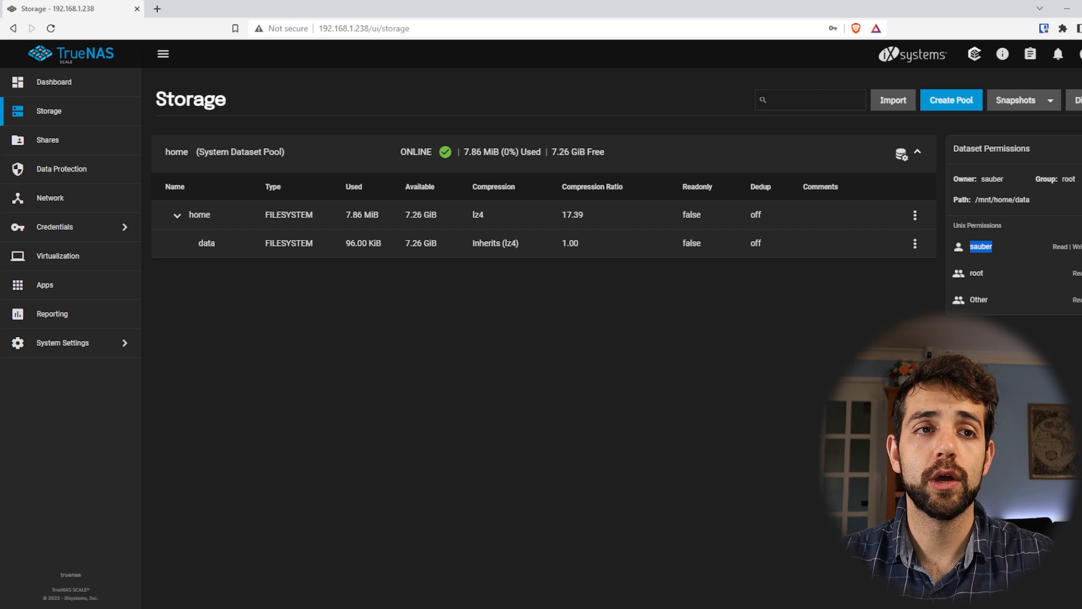
click(1075, 149)
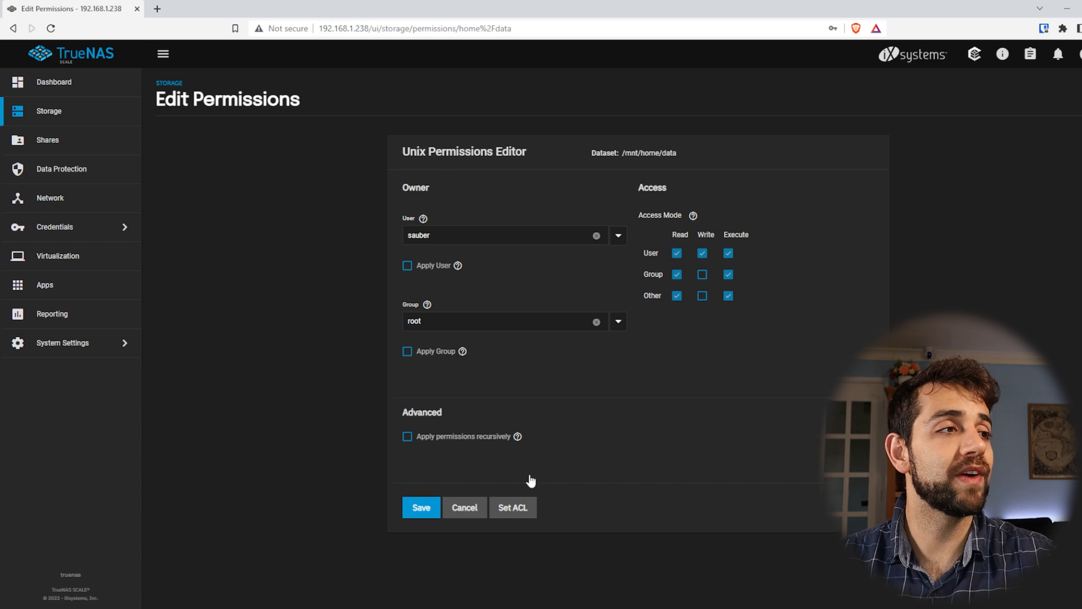
click(49, 110)
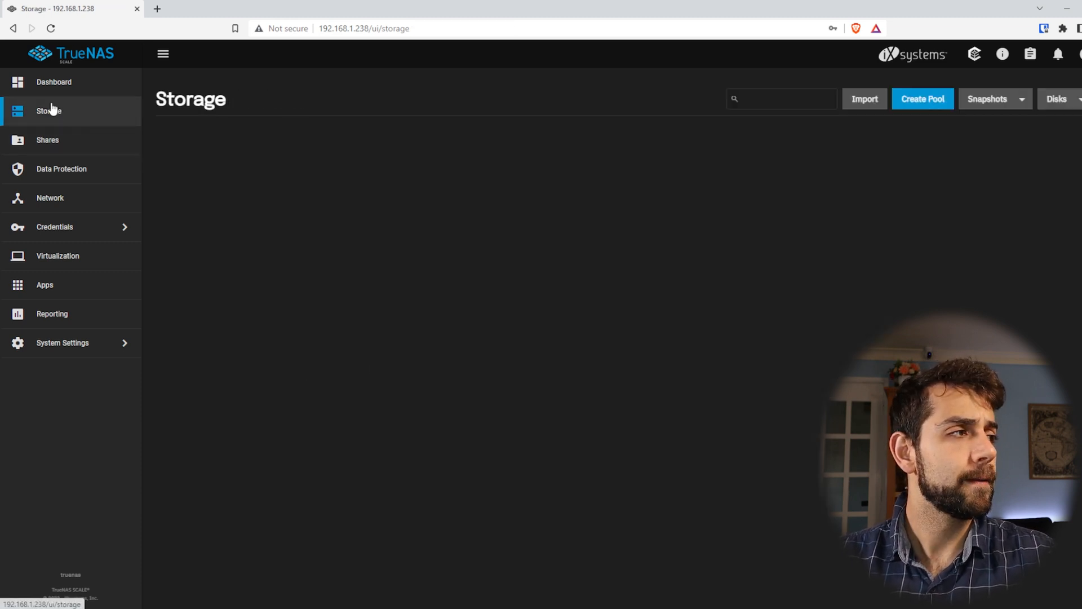
drag(312, 242, 883, 243)
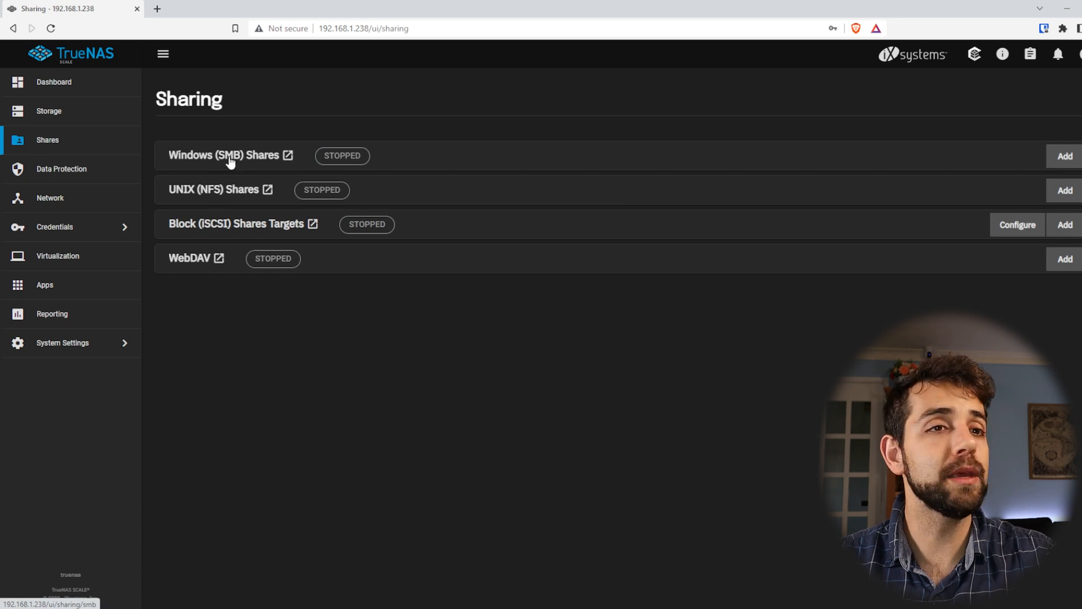
Add a Windows (SMB) share named data for the path /mnt/home/data, keeping the default purpose, and save it
click(1061, 159)
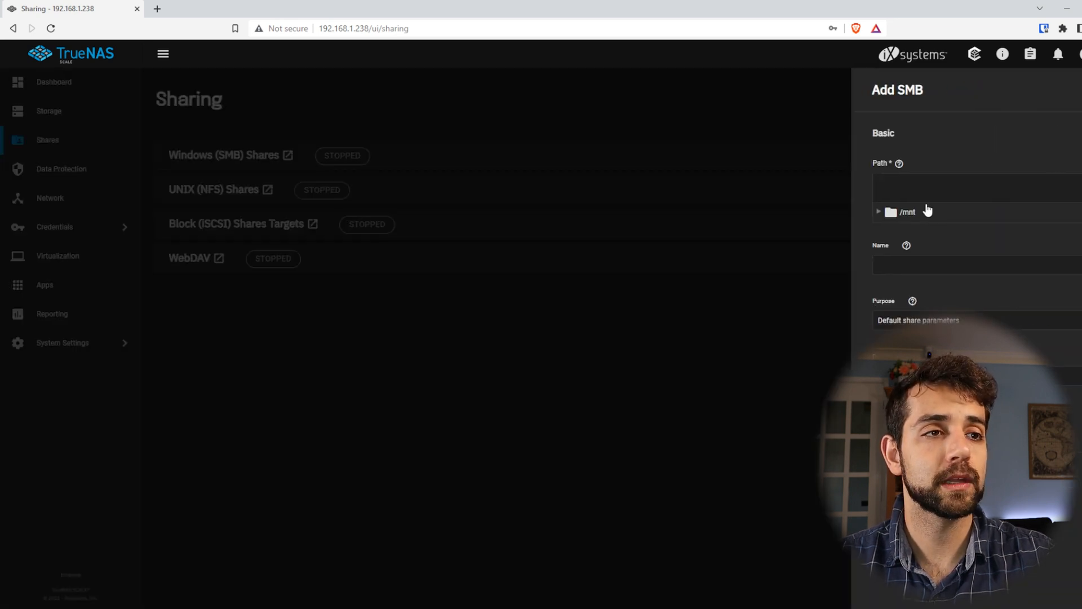
click(877, 213)
click(891, 230)
click(927, 249)
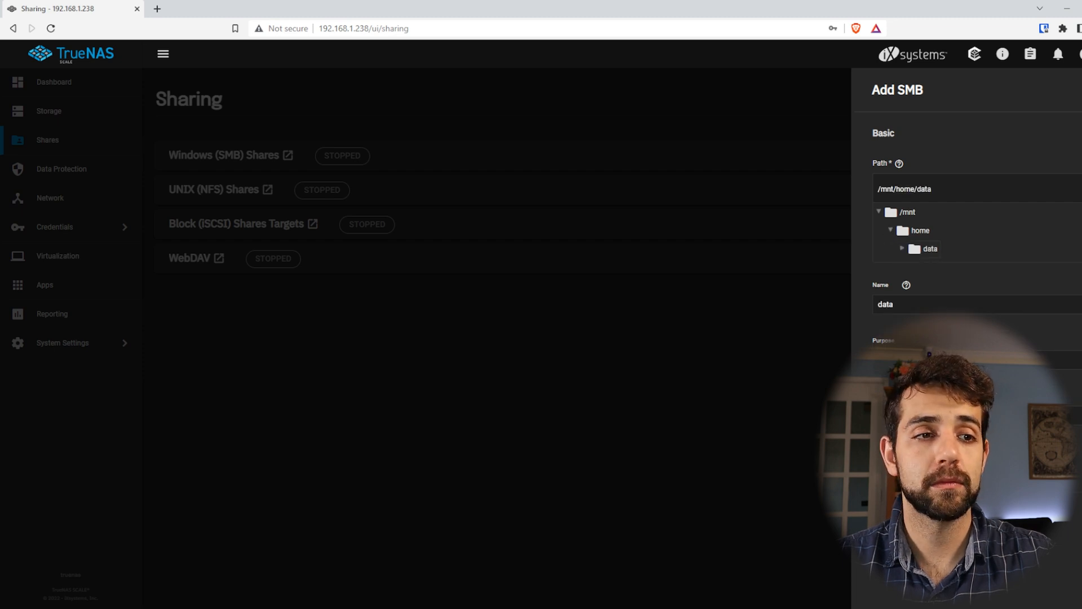
click(1064, 363)
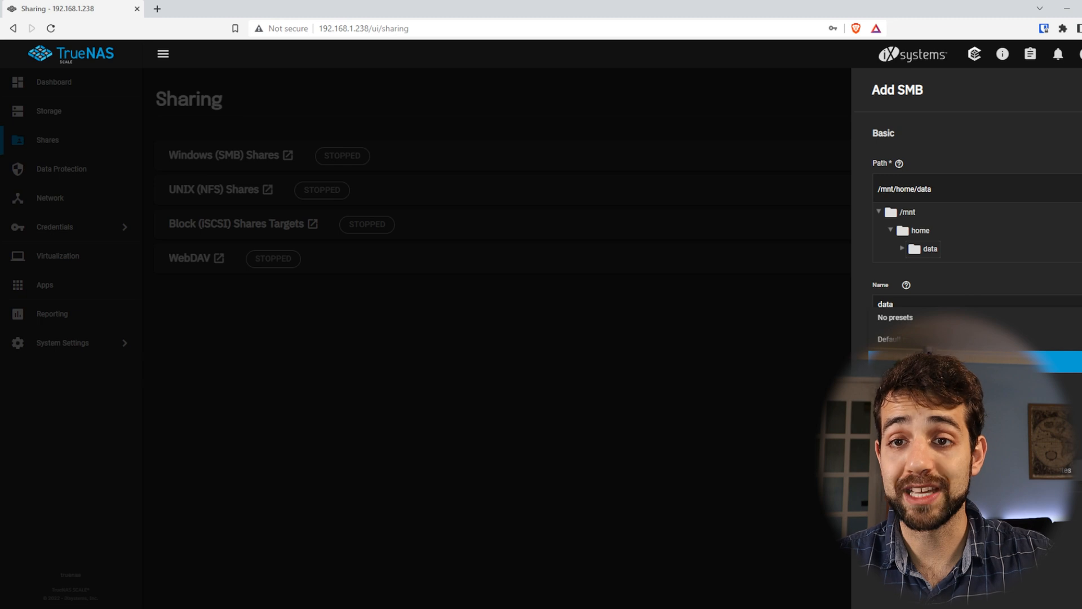
key(Escape)
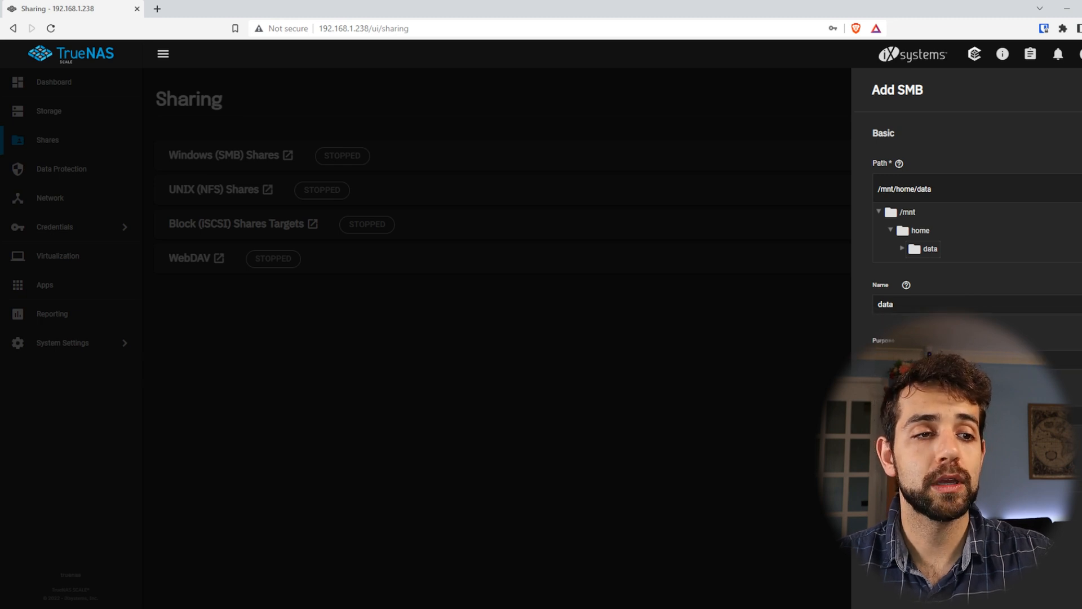
click(890, 512)
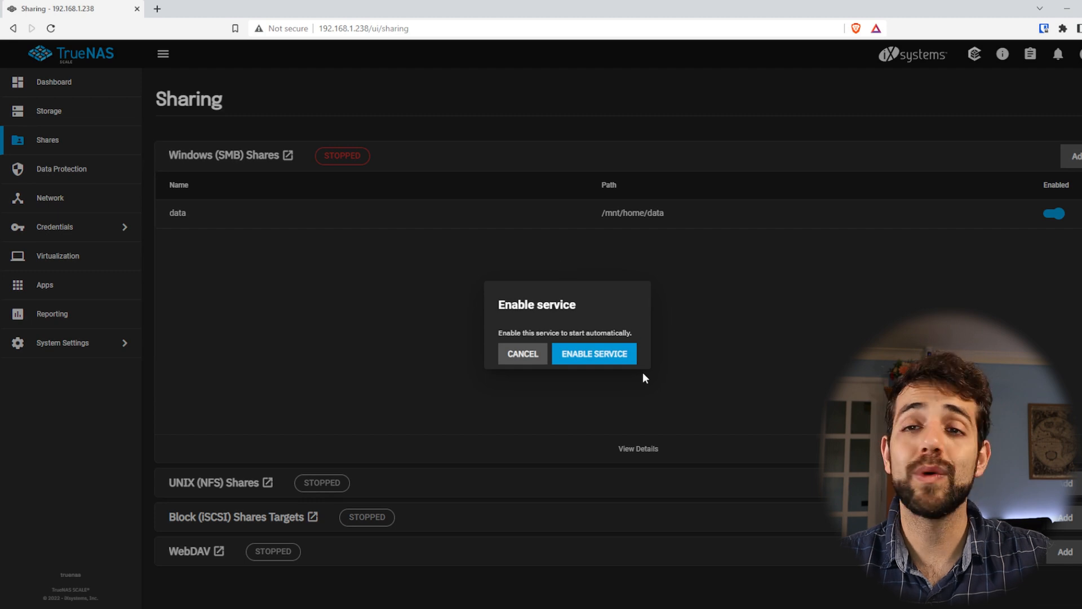
Enable the SMB service to start automatically and dismiss the confirmation
click(608, 361)
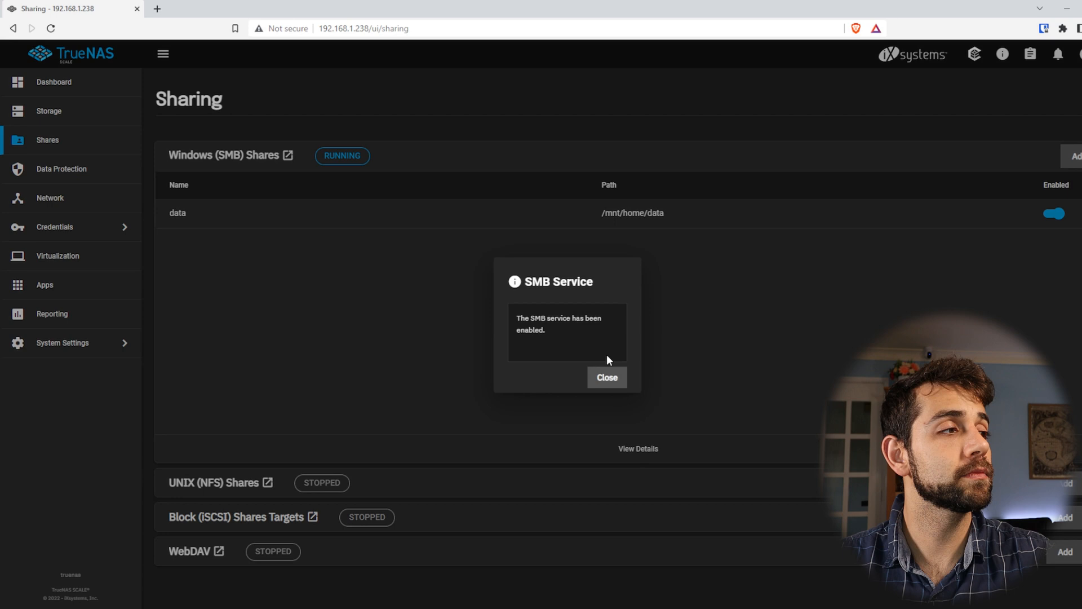
click(610, 379)
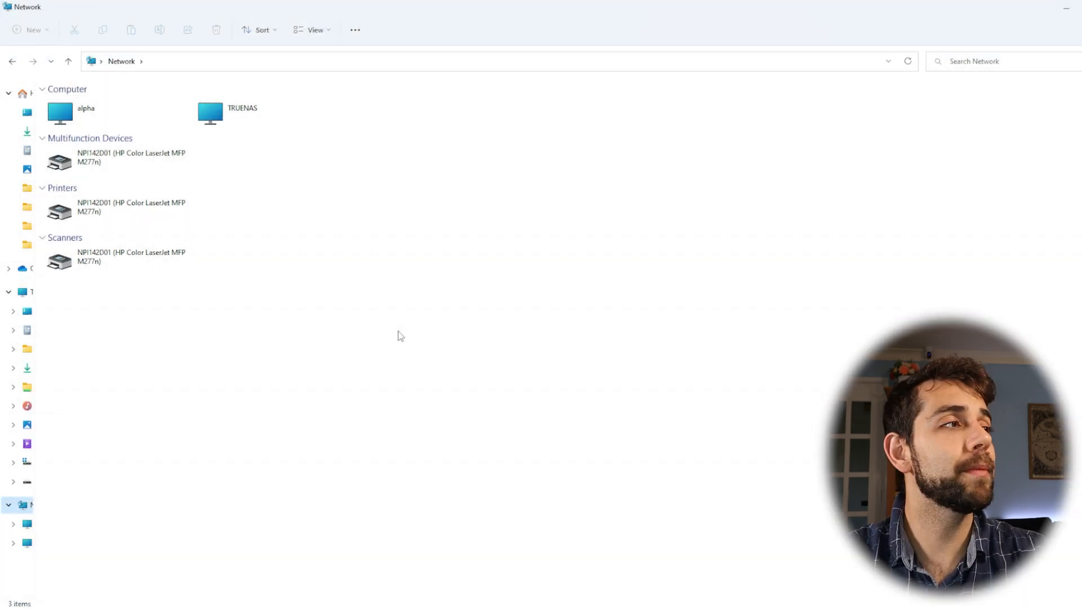
Open the data share on the TRUENAS network computer in Windows File Explorer
double_click(231, 115)
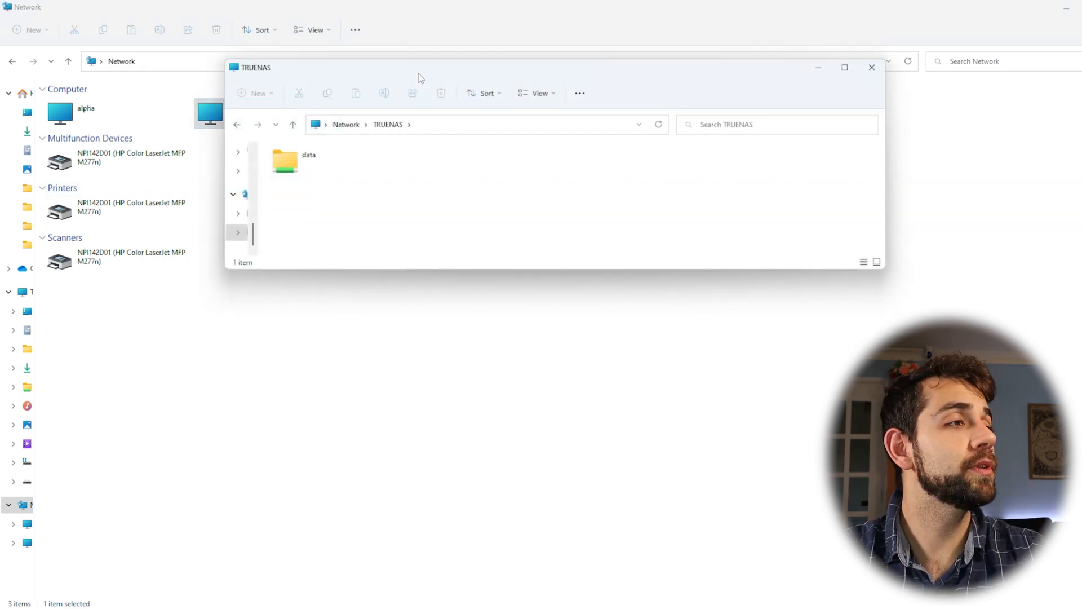
click(318, 160)
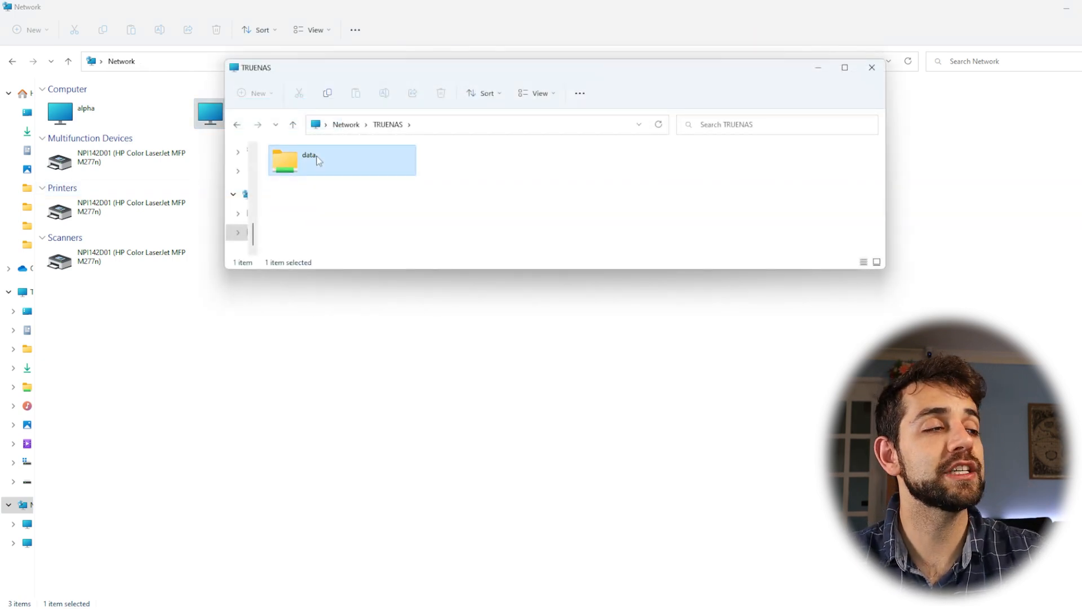
double_click(319, 161)
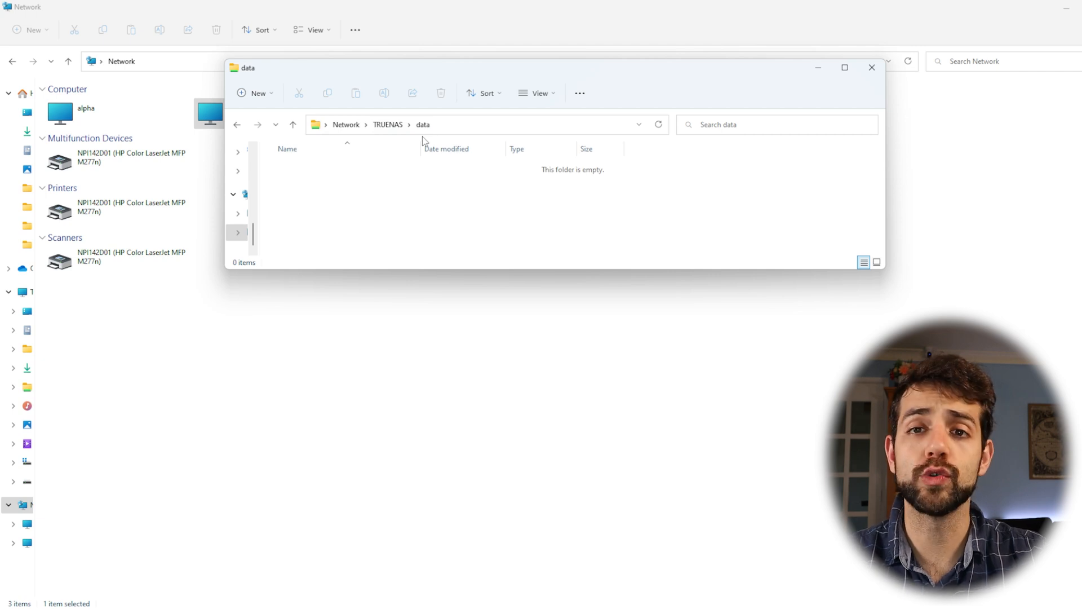
Open the data share's properties at its security permissions and move the dialog clear of the folder window's edge
right_click(388, 193)
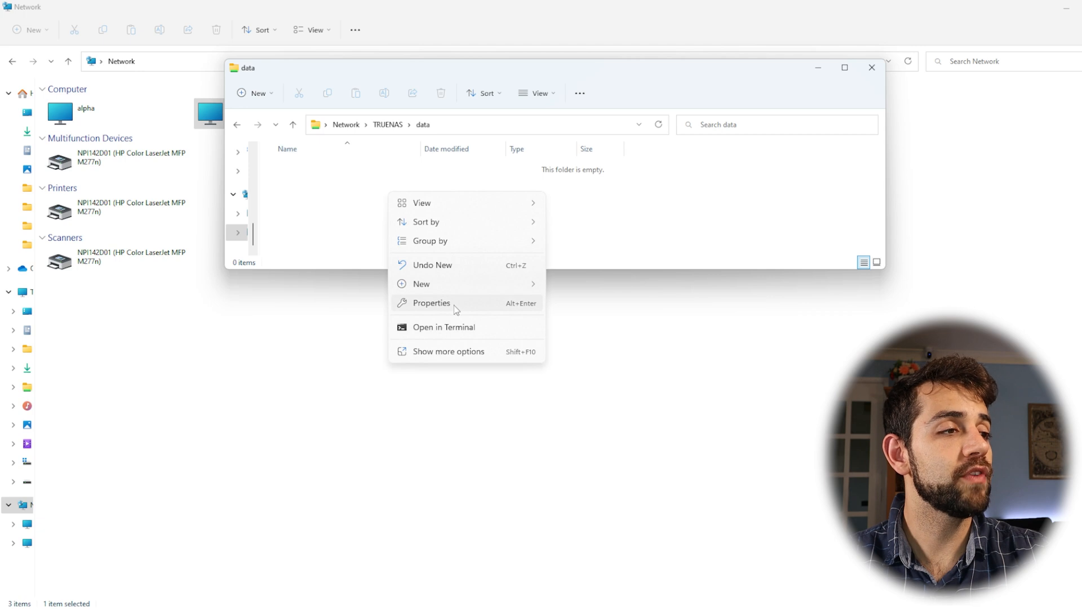
click(455, 306)
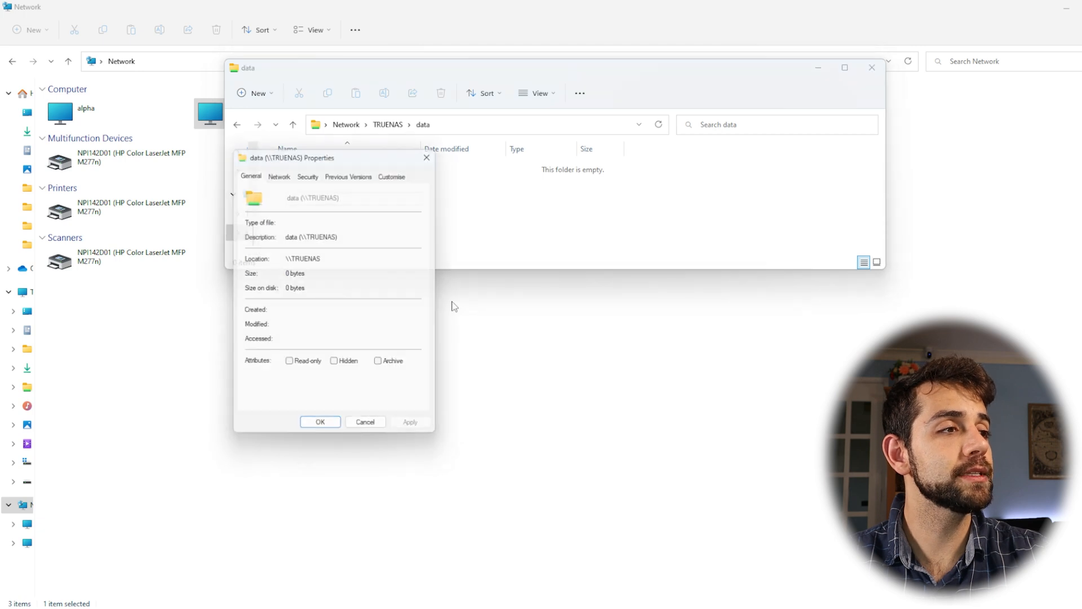
click(323, 172)
drag(319, 152, 425, 106)
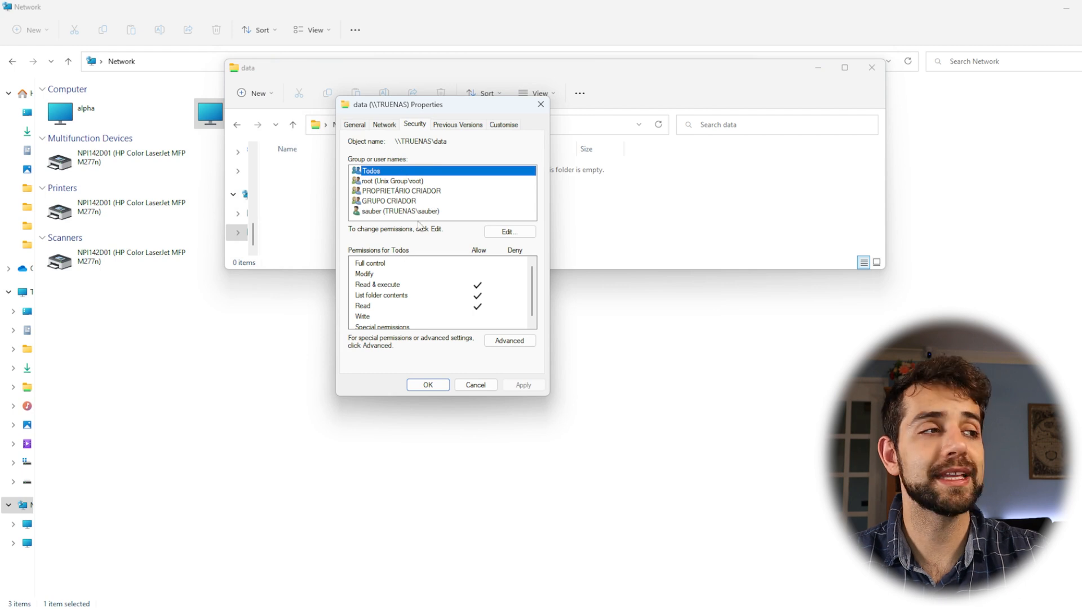
Compare the permissions of the root group, the creator owner, the creator group and the TrueNAS user, and leave the properties unchanged
click(383, 182)
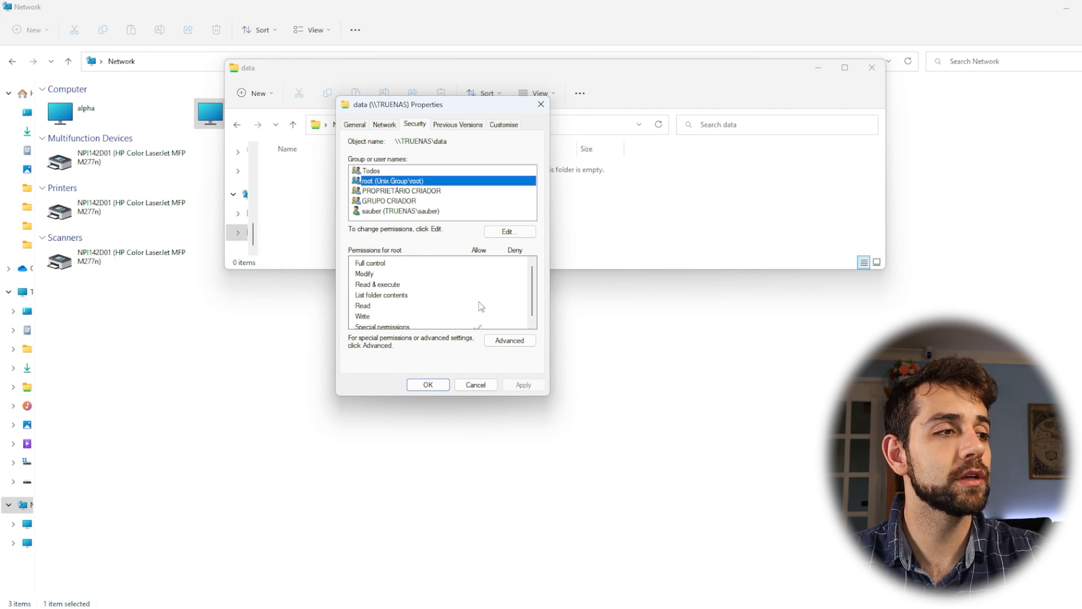
scroll(481, 306, down, 1)
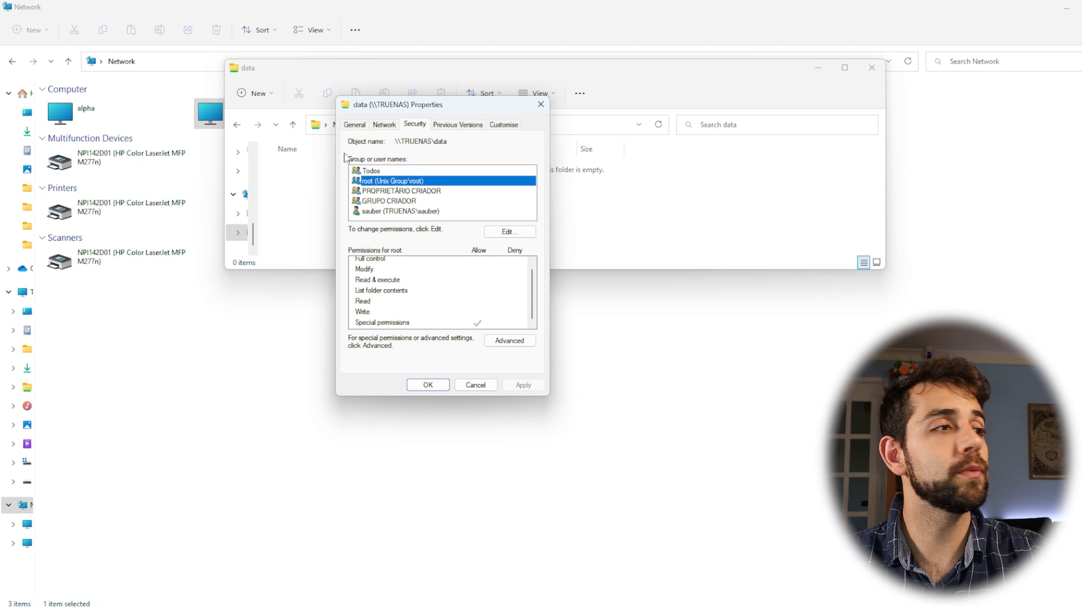
click(406, 192)
click(420, 202)
click(419, 181)
click(420, 201)
click(419, 192)
click(418, 200)
click(424, 211)
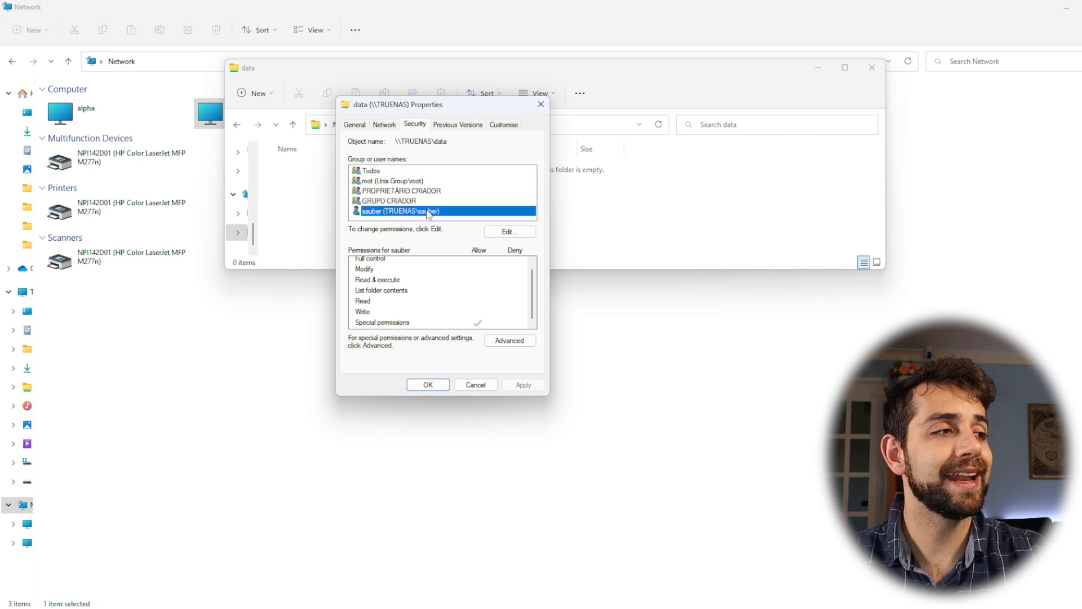
click(396, 192)
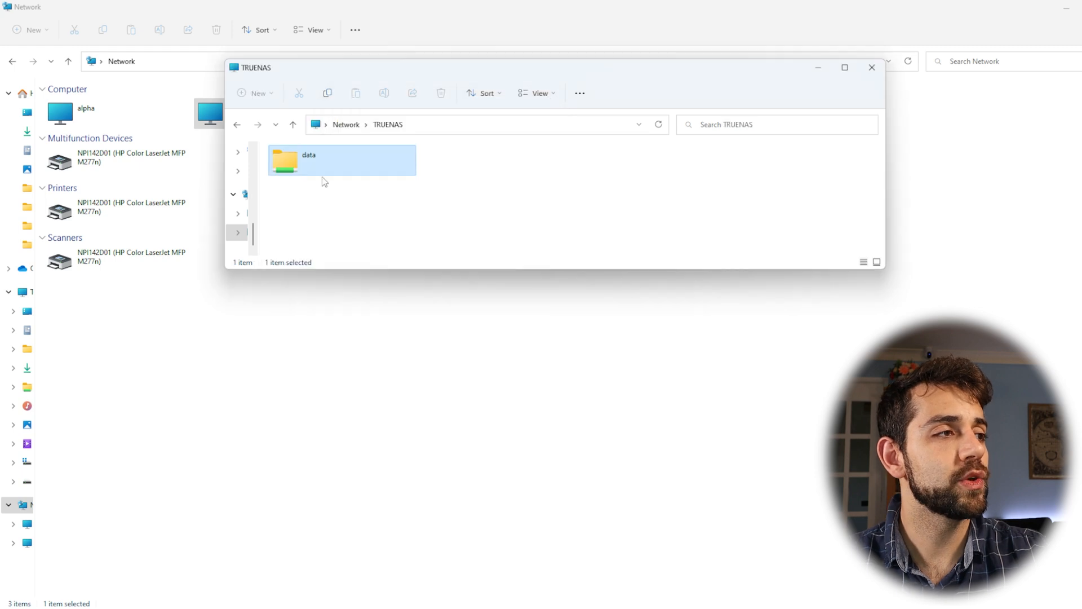
double_click(322, 180)
Create a folder with the default name New folder in the data share and open it
right_click(360, 181)
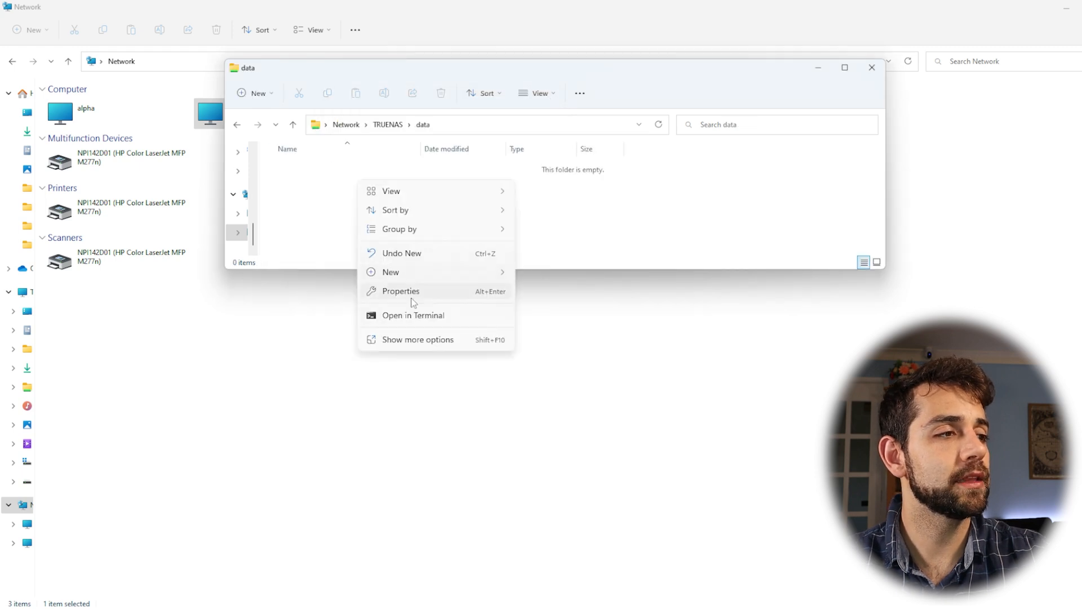
click(410, 272)
click(557, 274)
double_click(344, 181)
Create an Animate ActionScript file with its default name inside the new folder to test write access
right_click(372, 221)
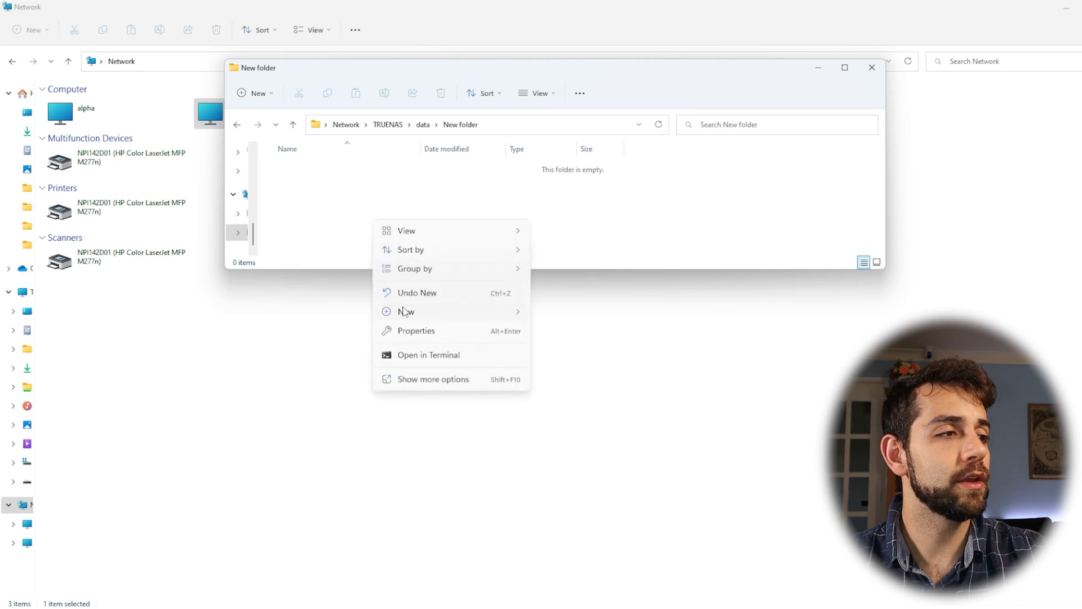
click(424, 309)
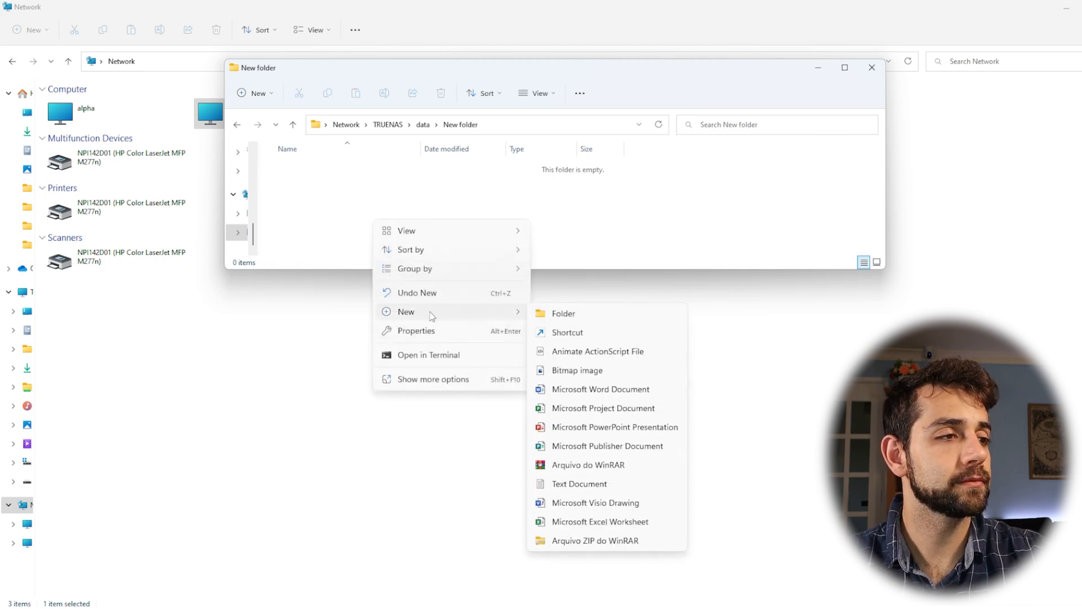
click(613, 351)
click(376, 231)
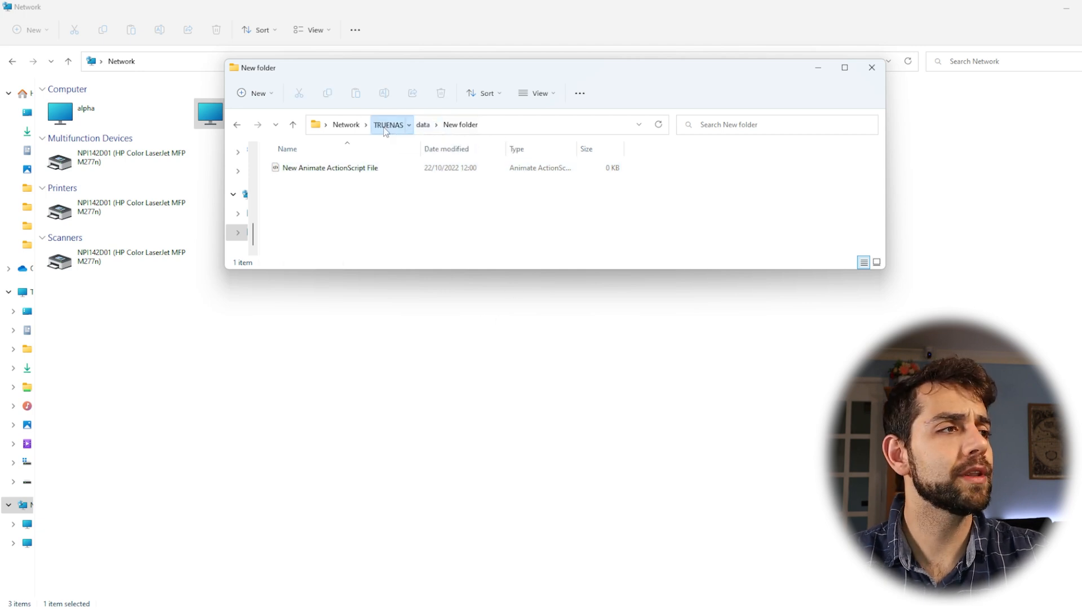
Return to the list of shares on TRUENAS, enlarge the window to full height and reopen the data share
click(387, 125)
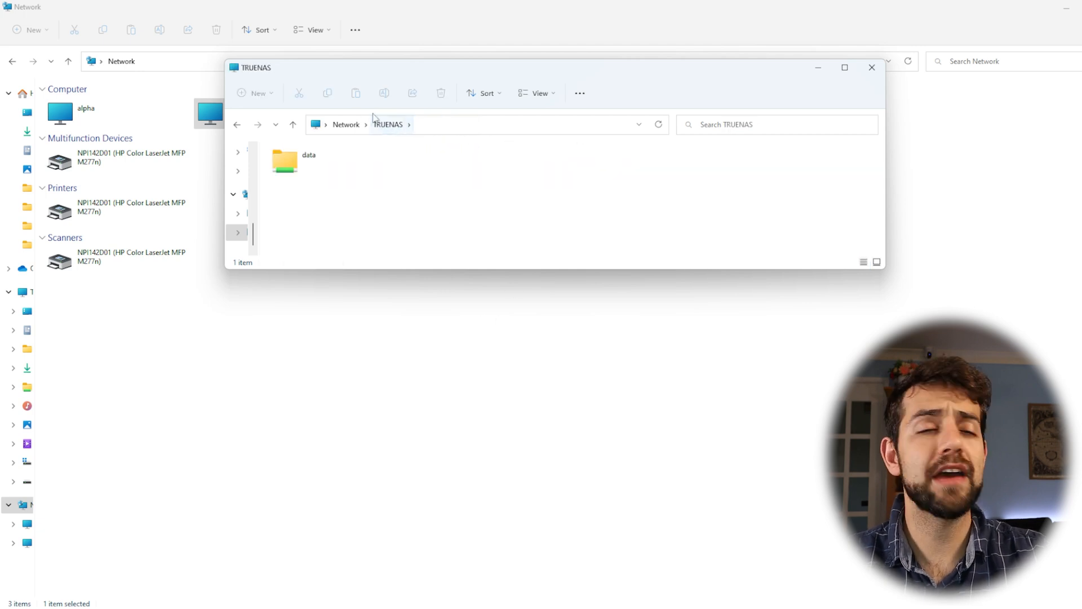
double_click(408, 64)
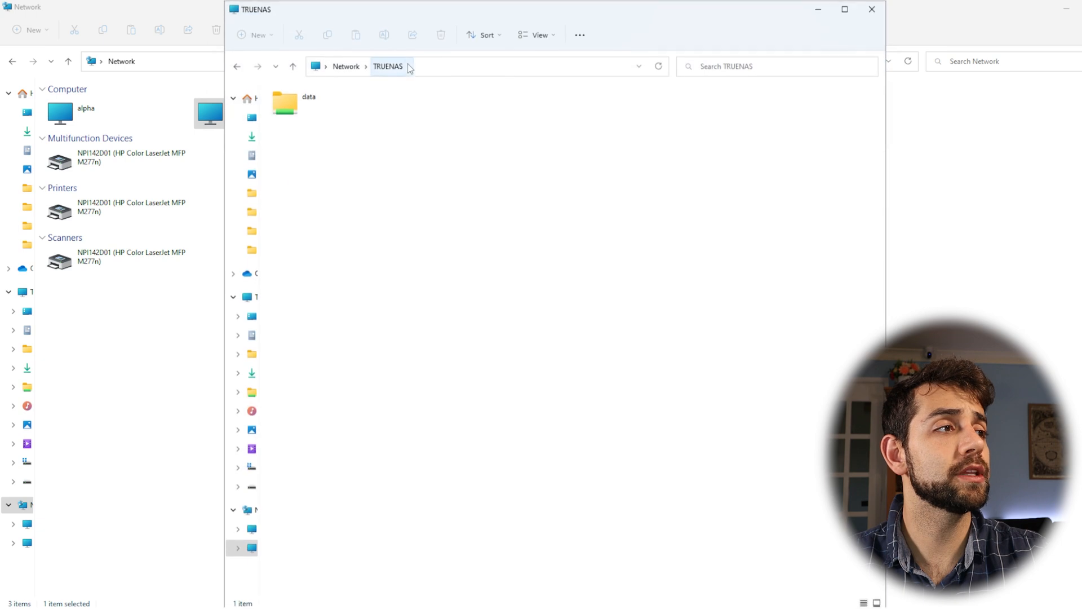
double_click(363, 96)
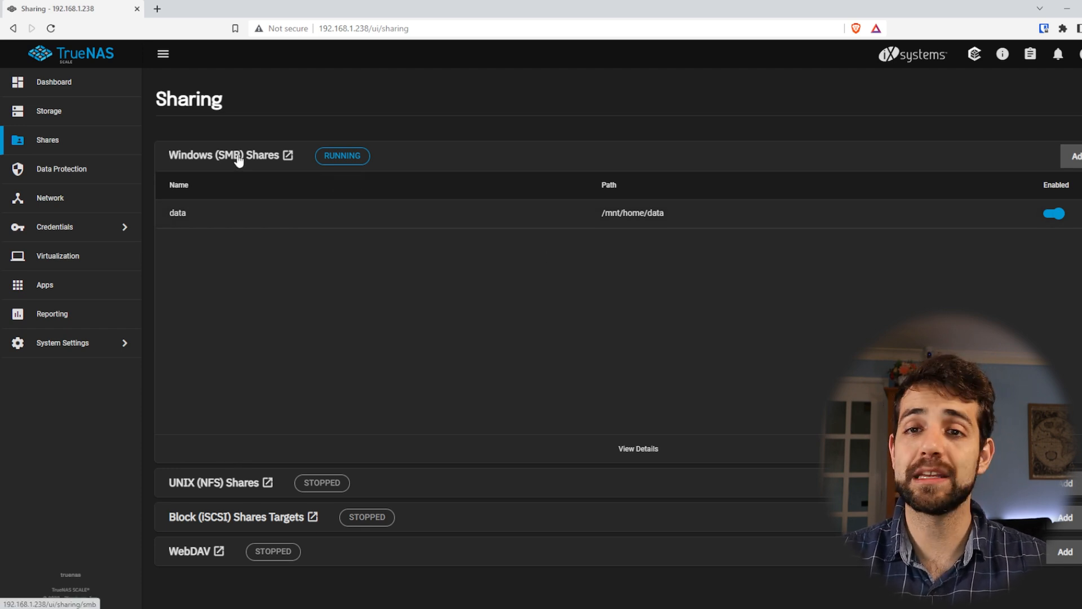
In the TrueNAS web interface, inspect the threshold days of the home pool's scrub task under Data Protection and close it unchanged
click(90, 178)
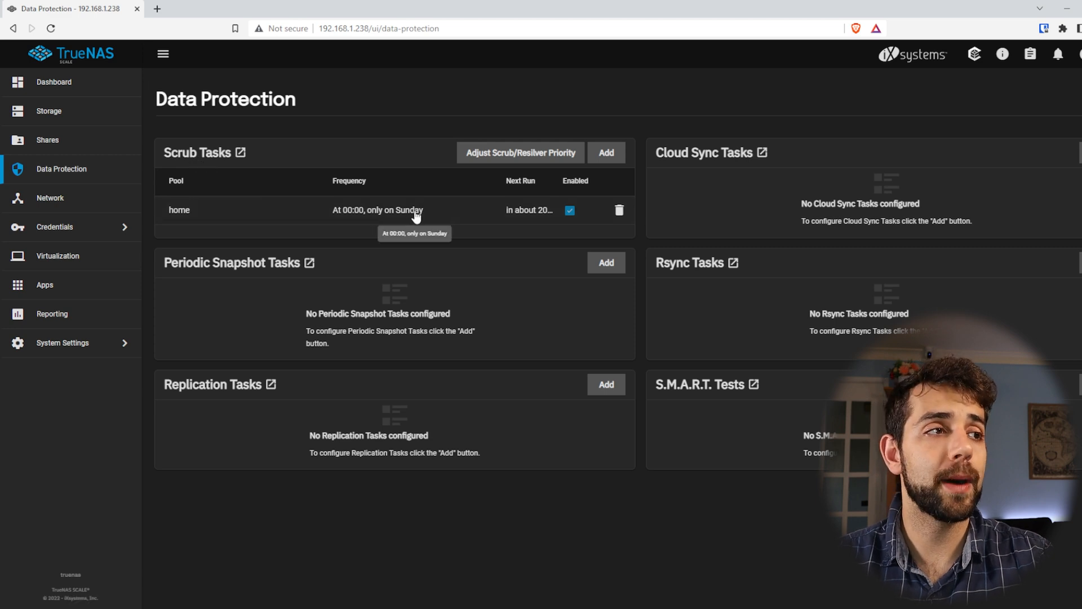
click(445, 223)
double_click(920, 237)
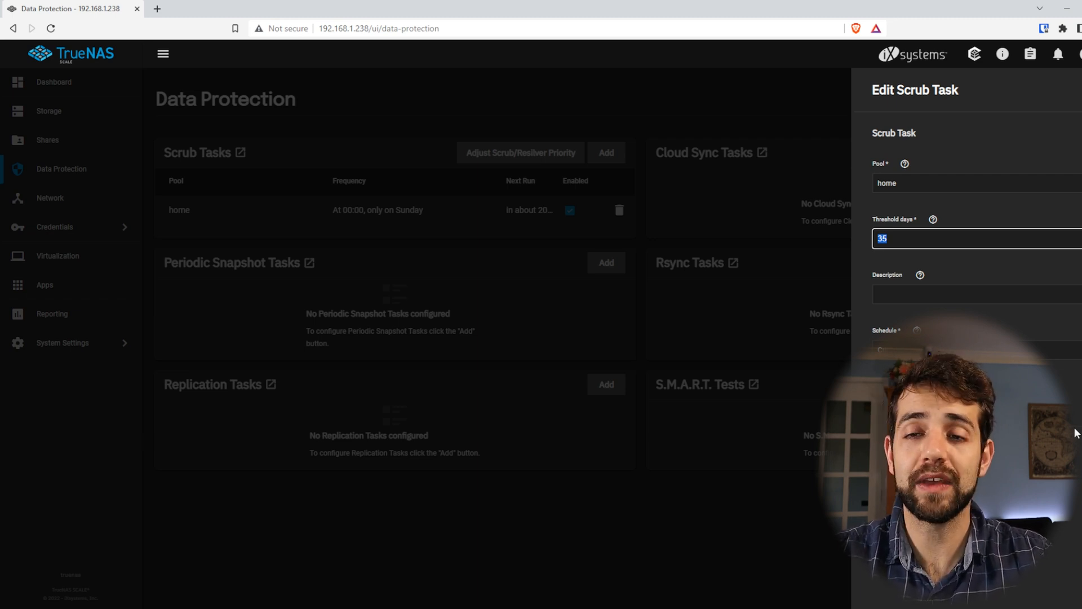
click(366, 310)
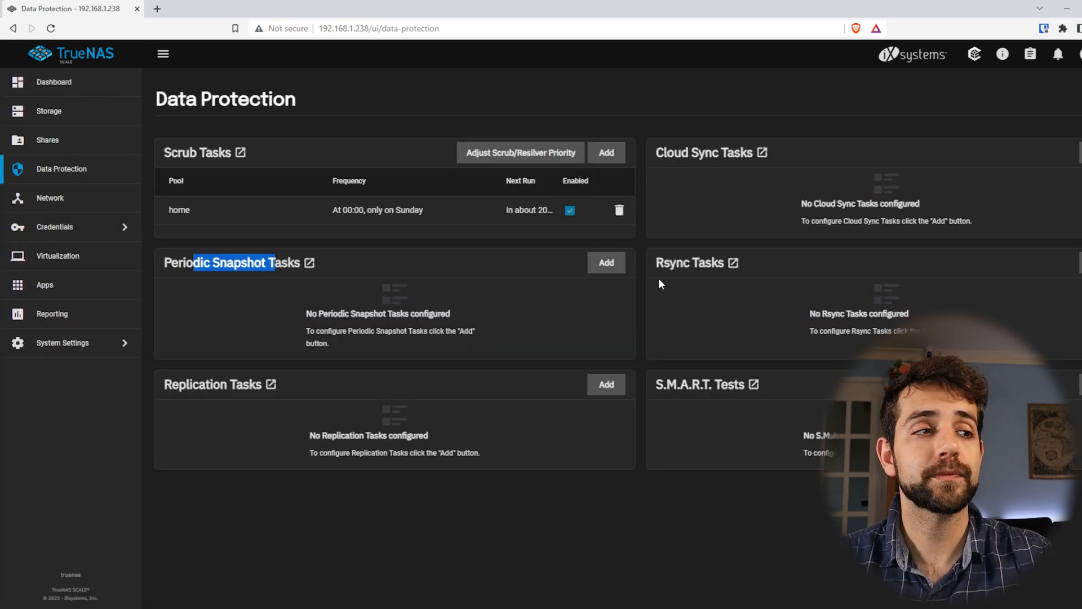
Add a periodic snapshot task for the home/data dataset, keeping the 2 WEEKS lifetime and the daily 00:00 schedule, and save it
click(611, 266)
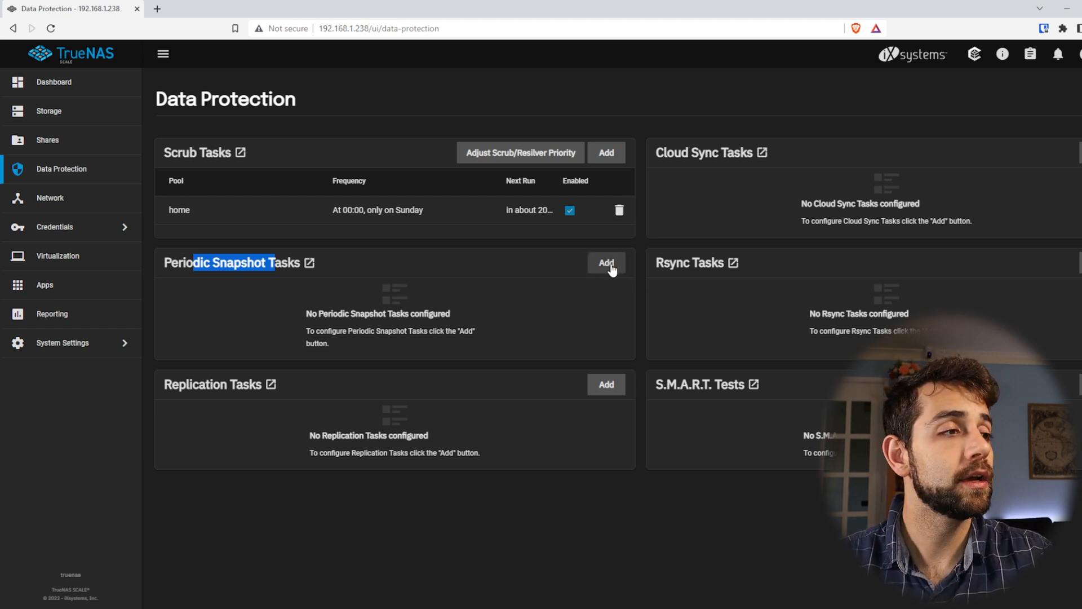
click(834, 184)
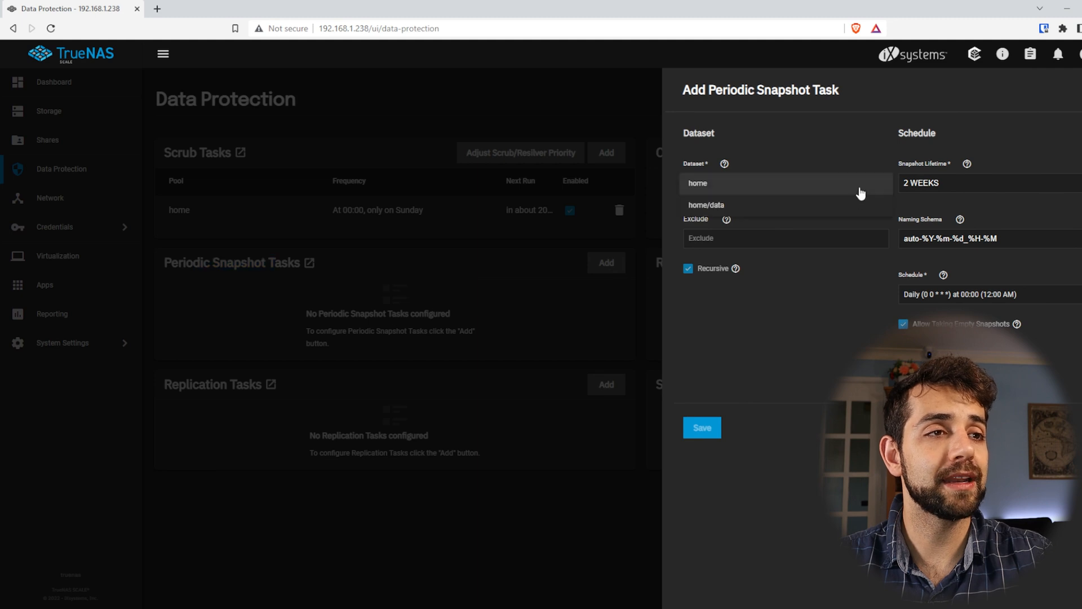
click(731, 208)
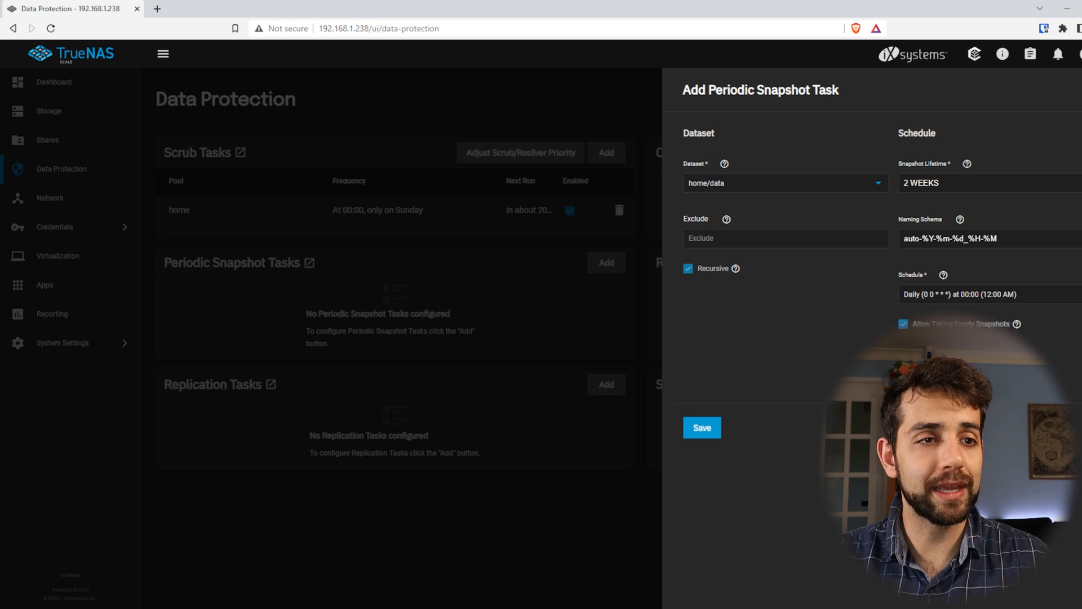
click(944, 298)
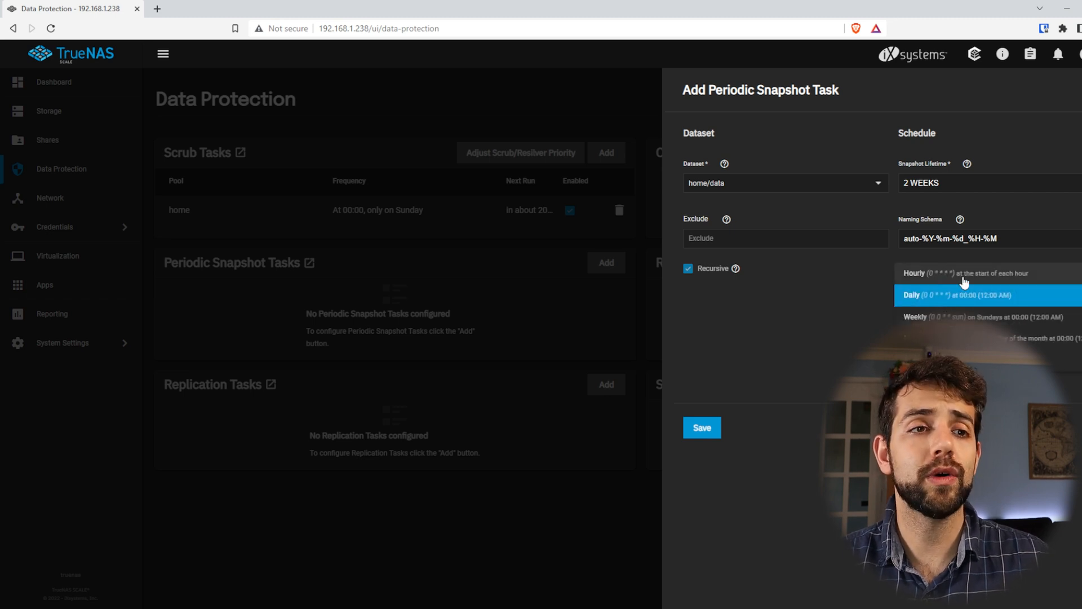
click(944, 295)
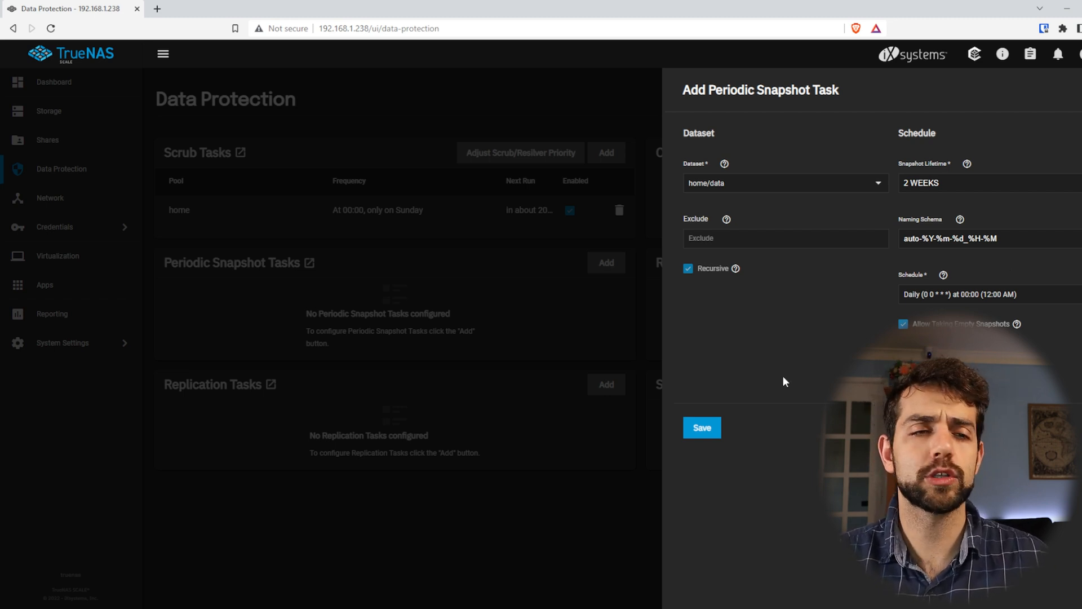
click(703, 441)
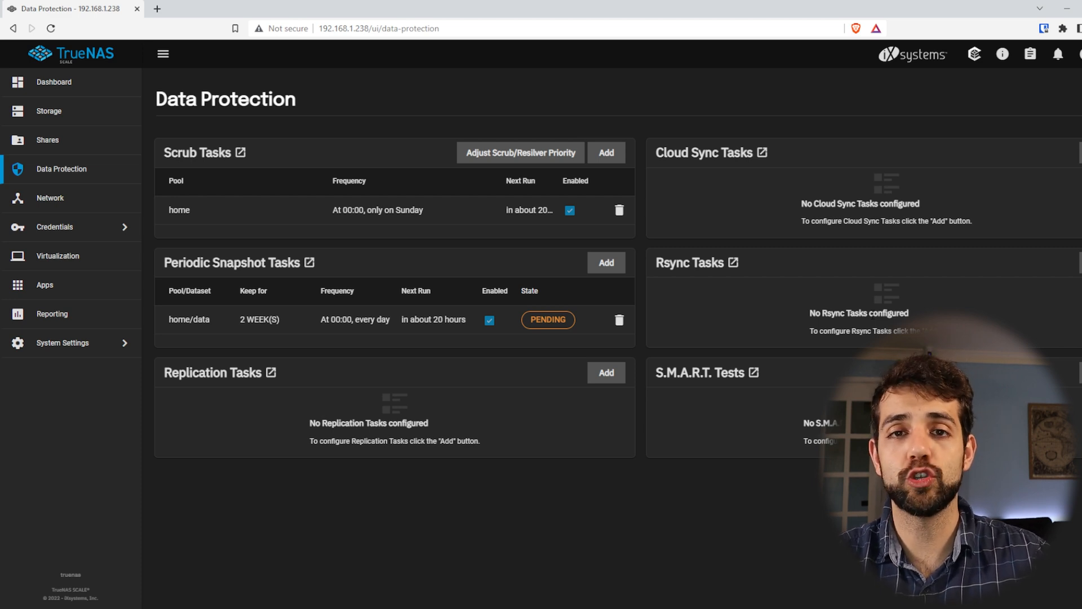
Start adding a S.M.A.R.T. test, look over the selectable disks and apply the test to all disks
drag(777, 315, 832, 314)
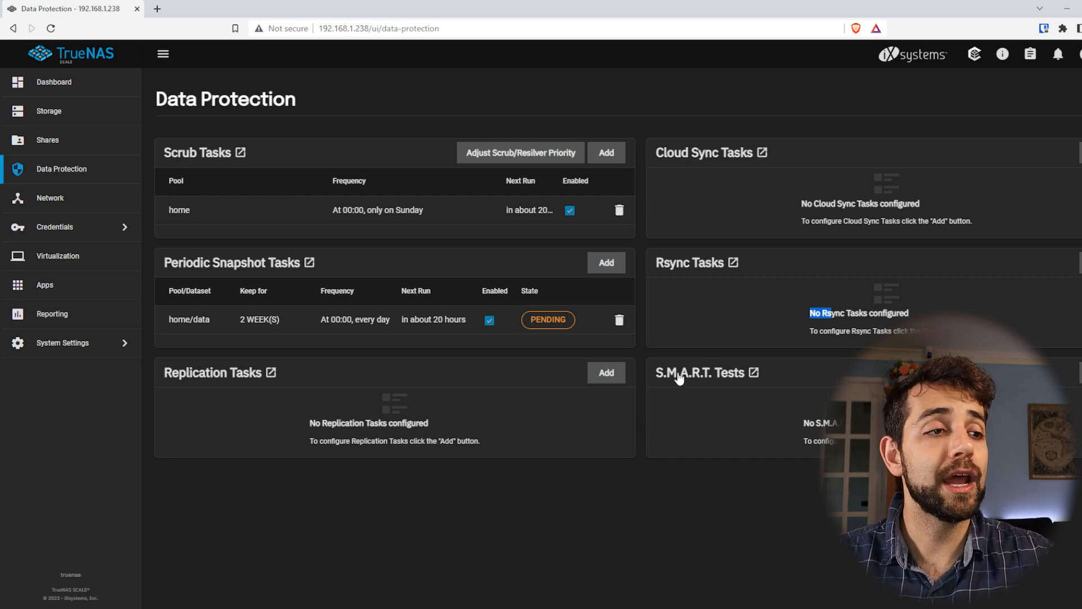
click(1080, 373)
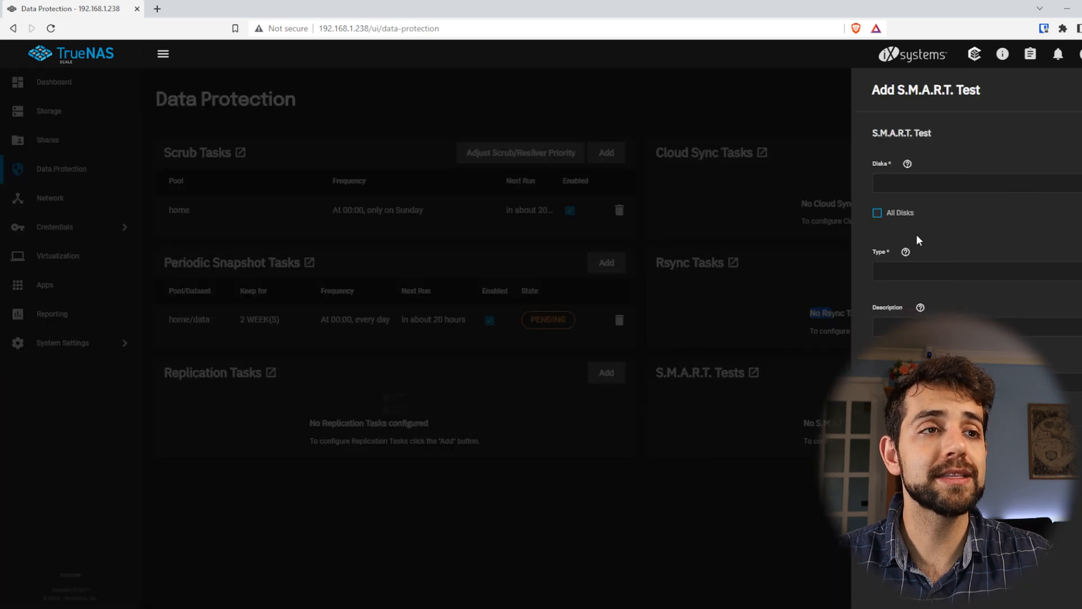
click(900, 213)
click(894, 215)
click(921, 187)
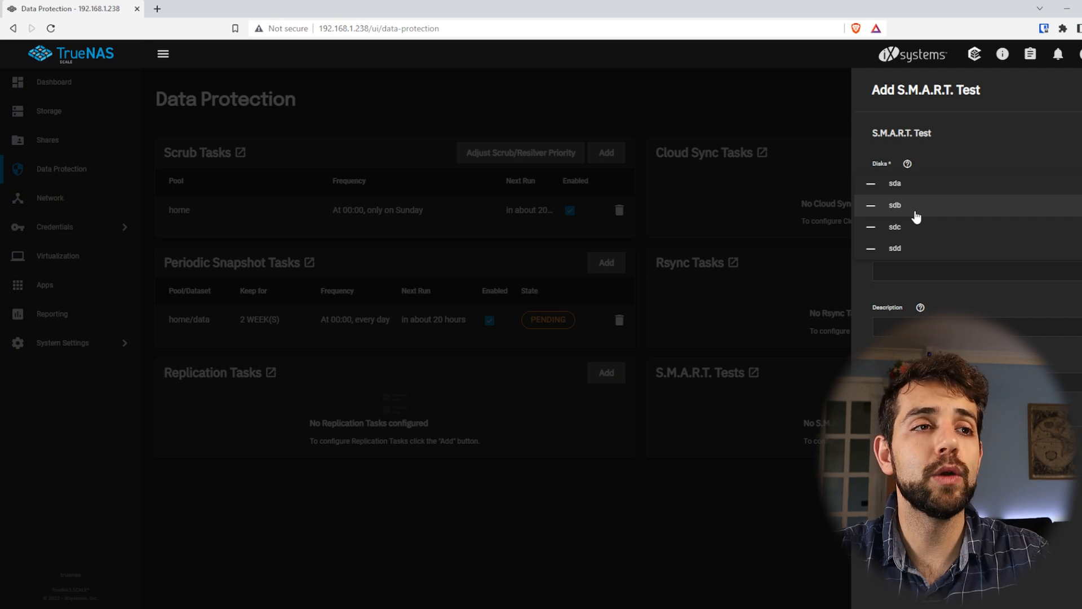
click(968, 137)
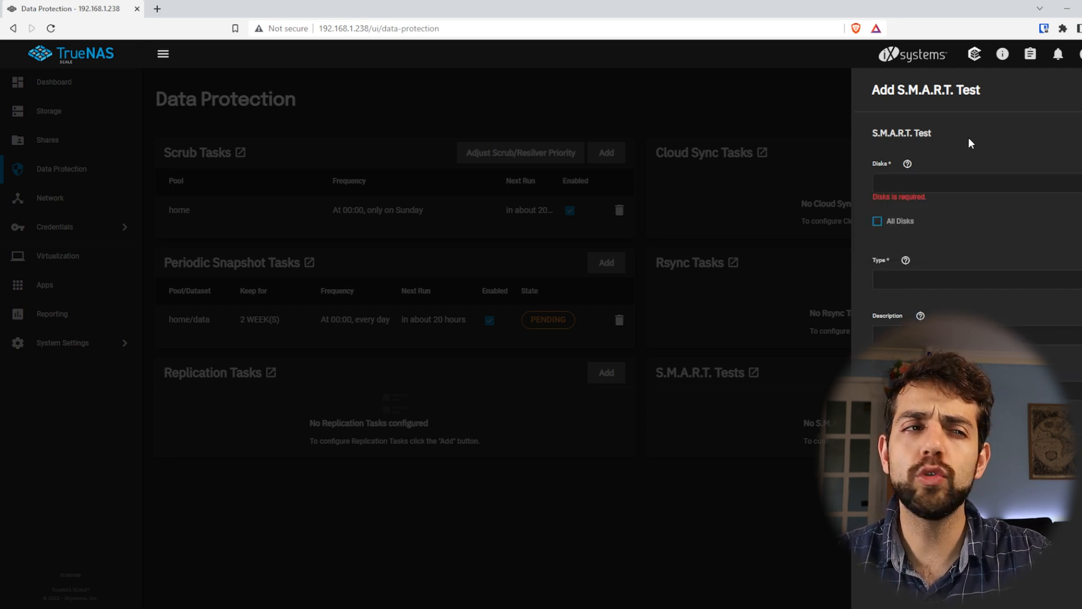
click(876, 220)
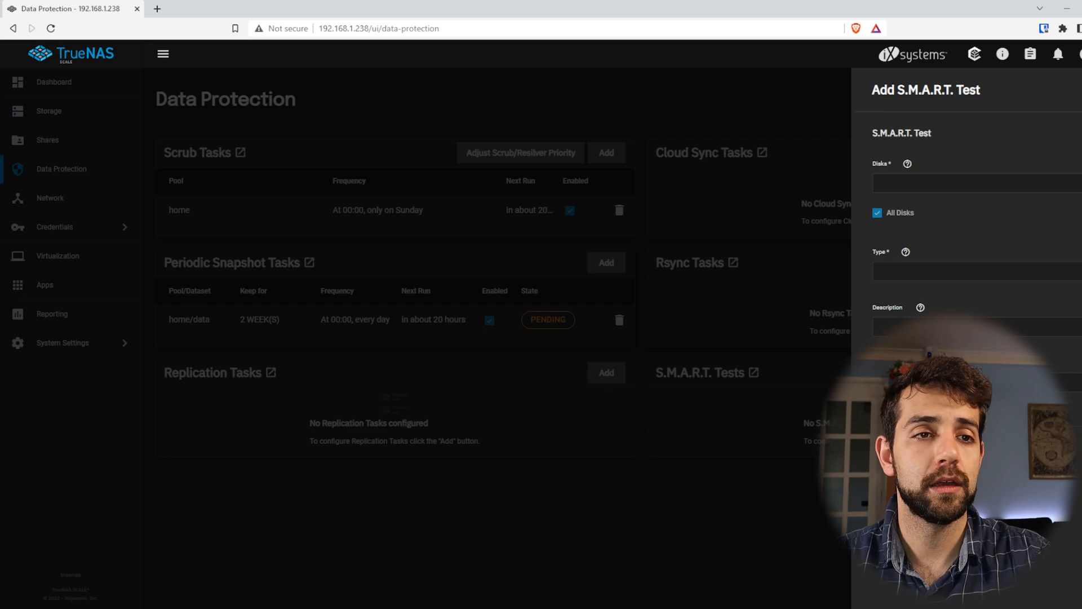
Set the S.M.A.R.T. test type to SHORT and save the test
click(896, 271)
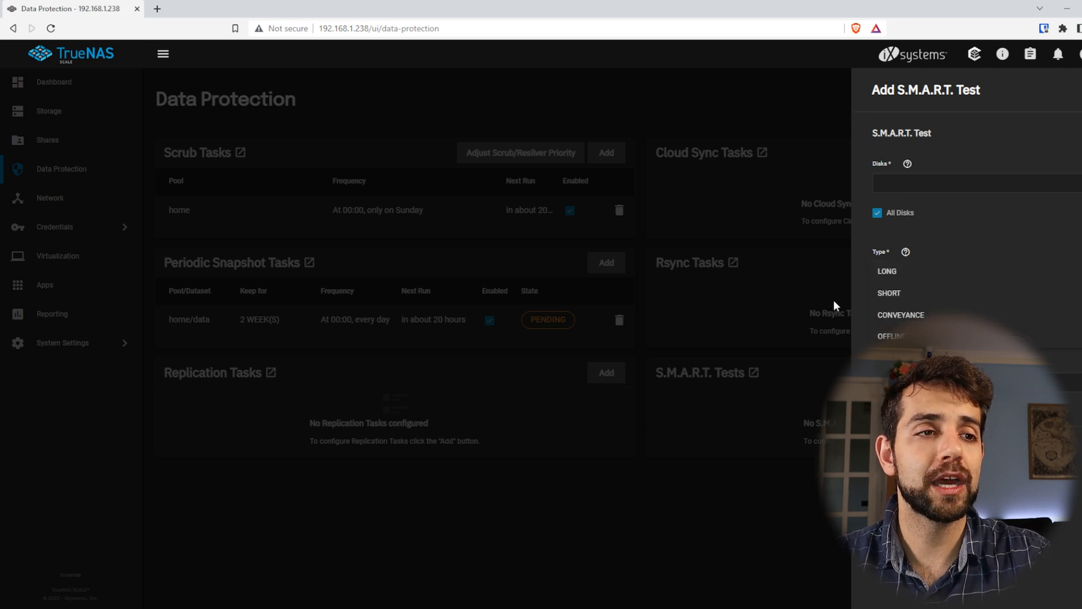
click(899, 296)
click(1074, 277)
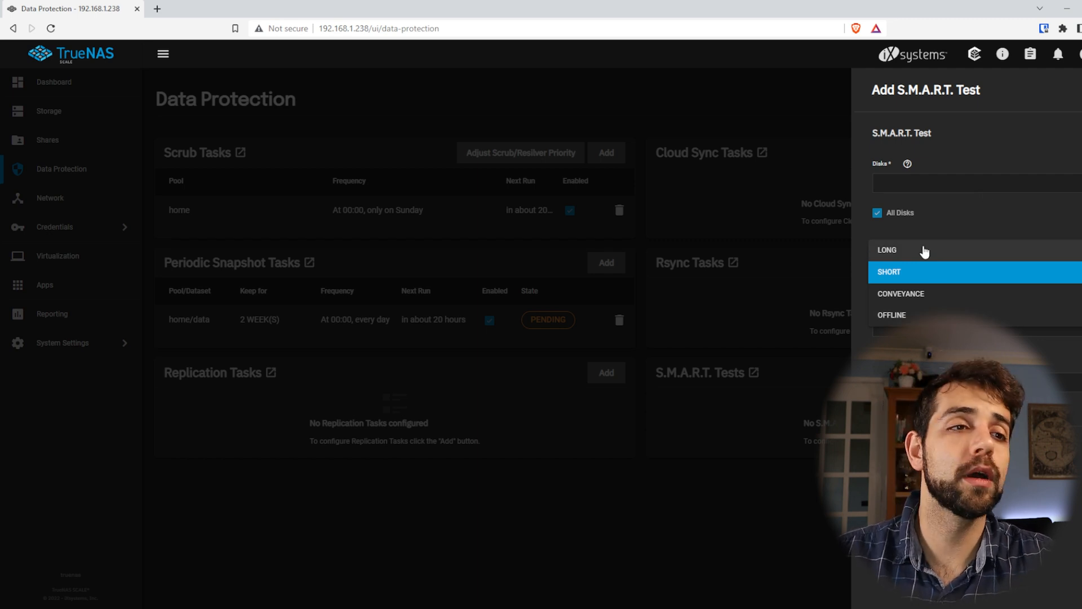
click(940, 282)
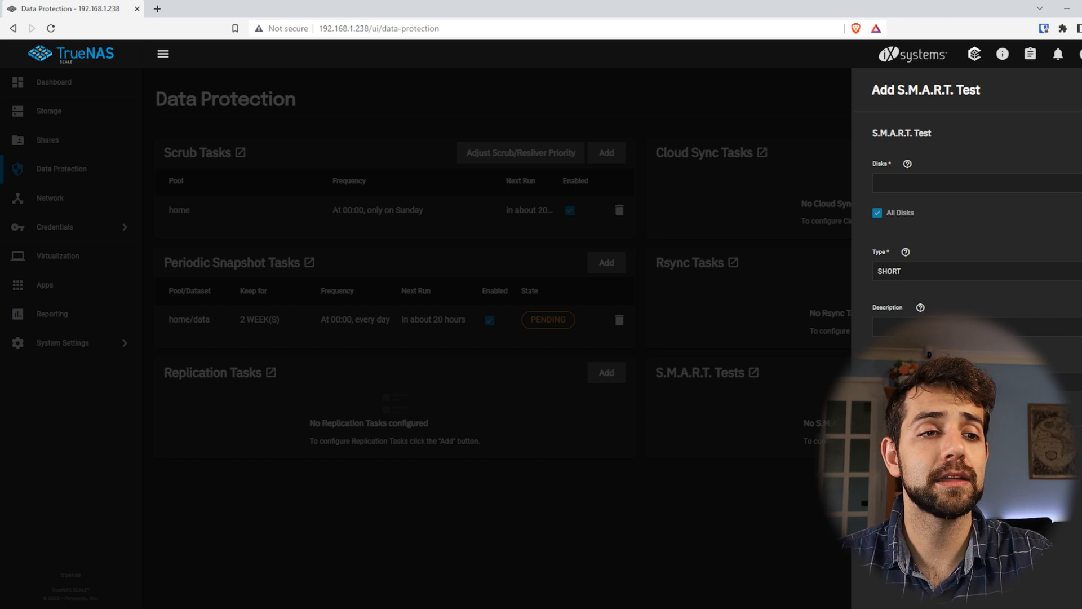
click(890, 449)
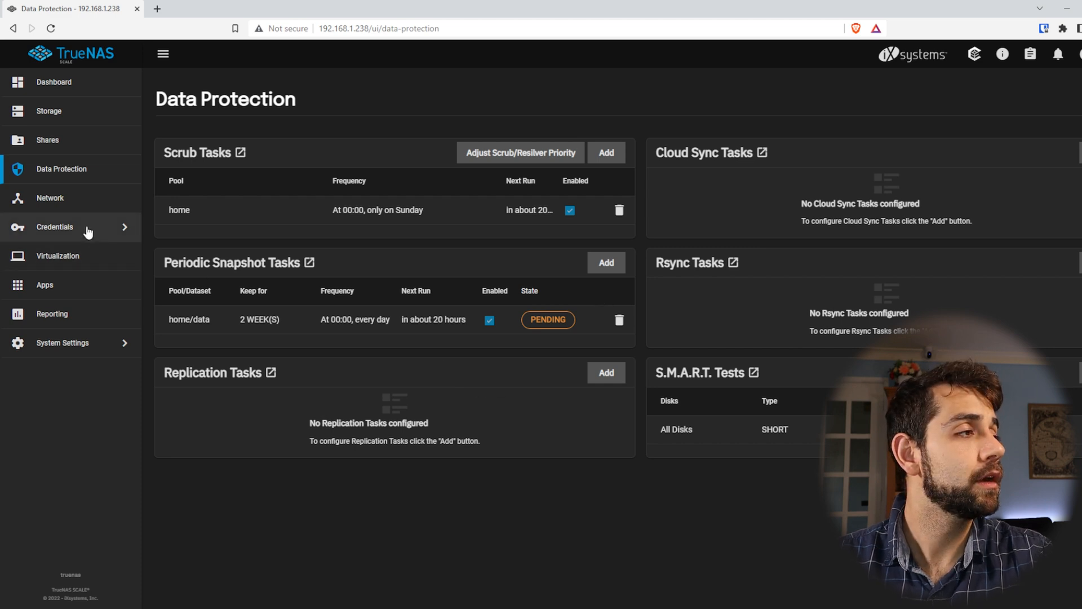
Open the network overview to review the interfaces and global configuration
click(50, 198)
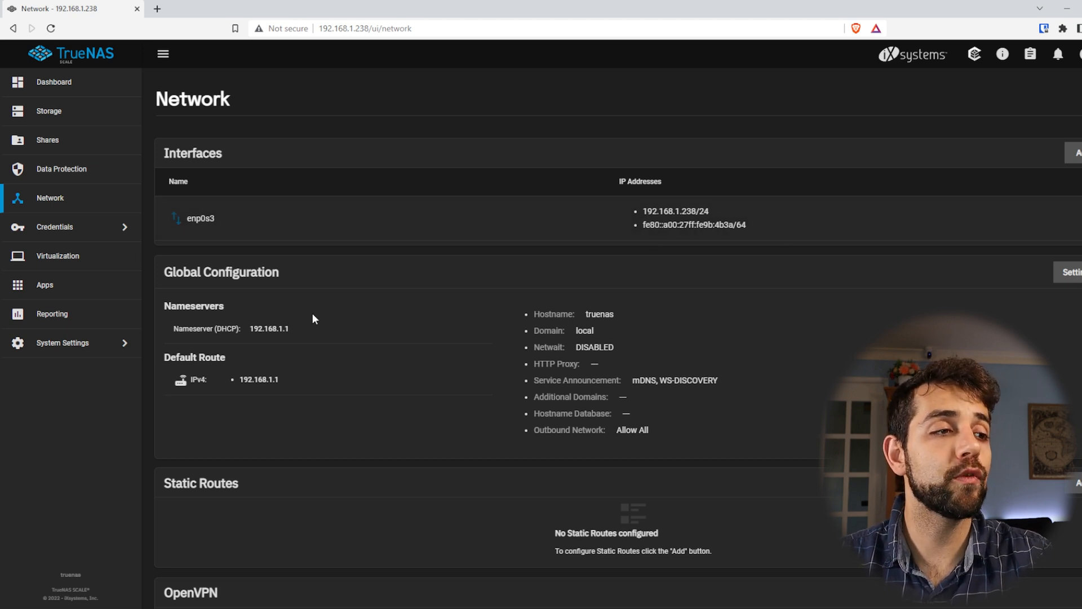
Review the domain entry in the global network configuration and the OpenVPN section of the network overview
scroll(313, 319, down, 1)
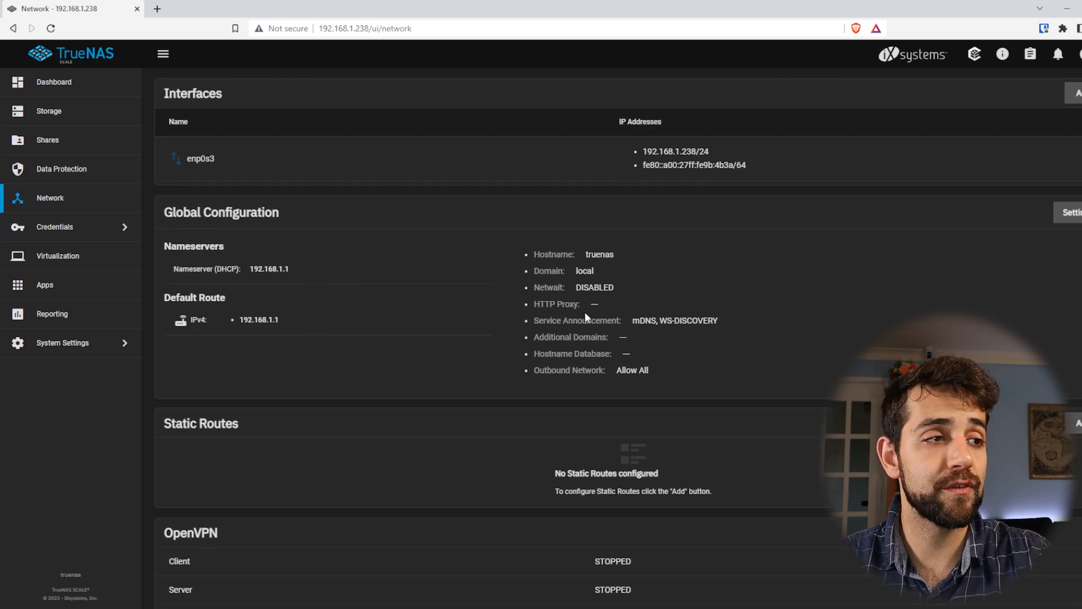
drag(596, 273, 509, 269)
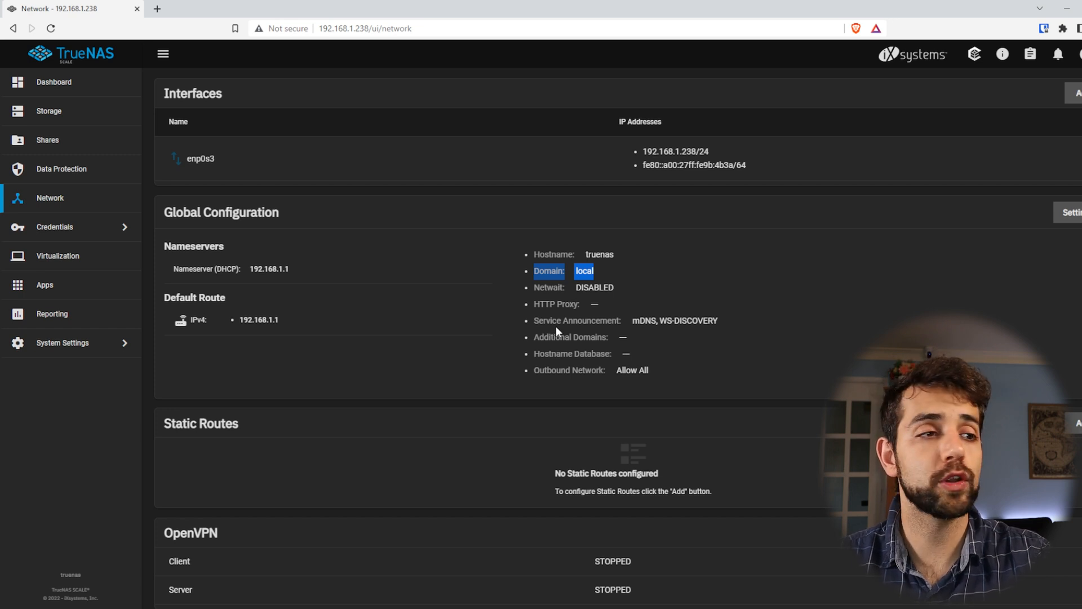
drag(173, 534, 226, 535)
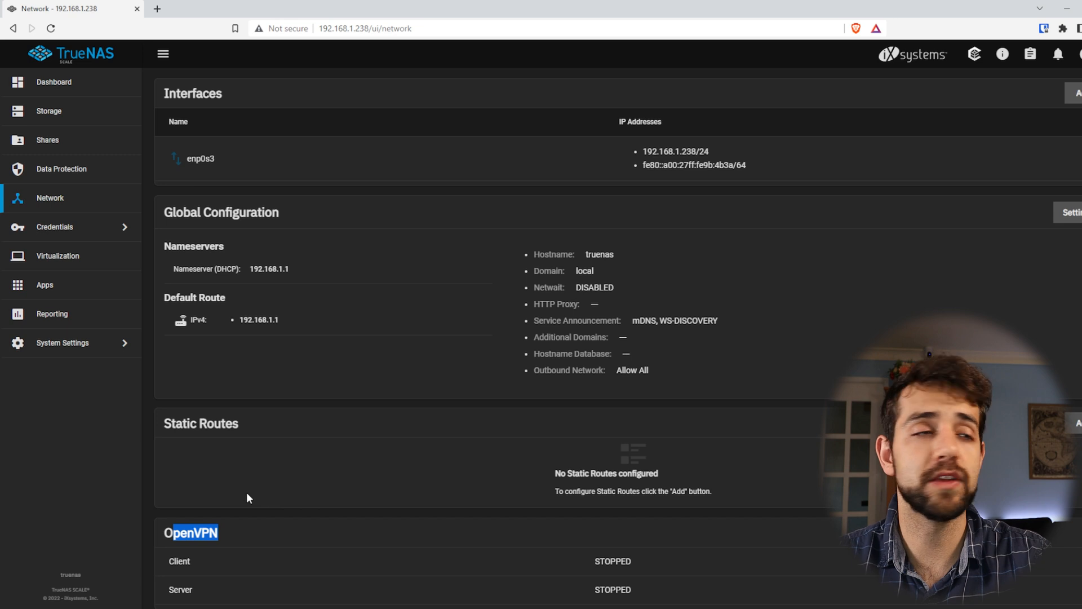
Look over the available credentials options and open the virtual machines overview
click(51, 226)
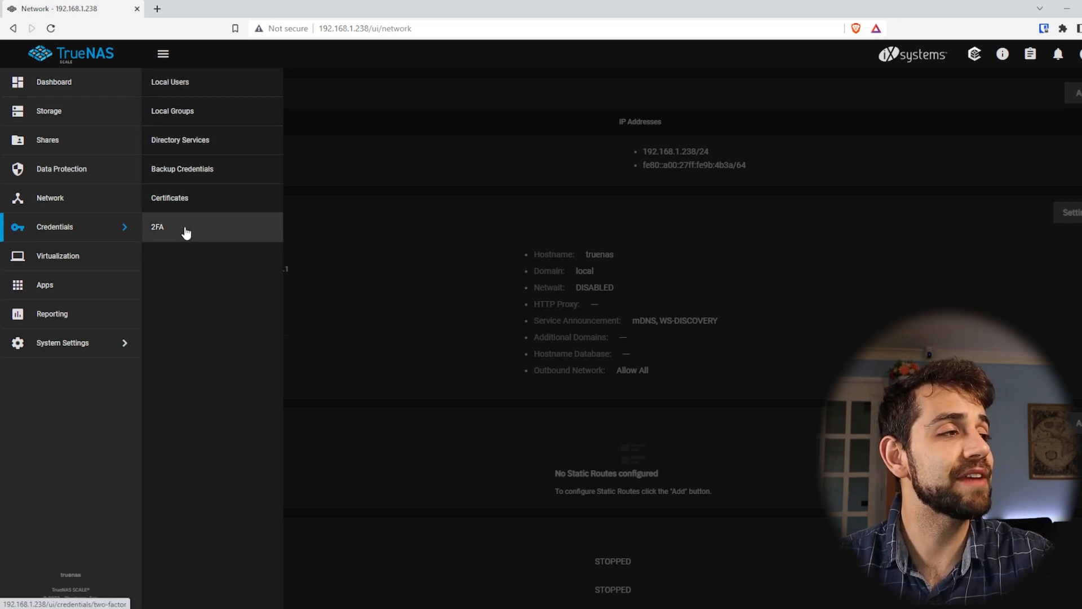
click(65, 259)
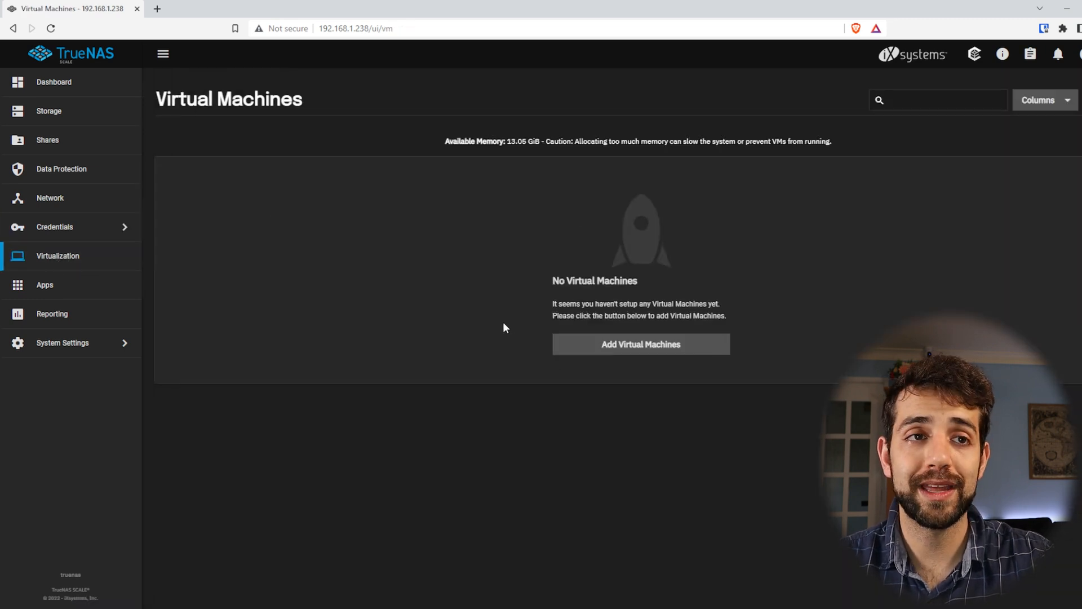
Set home as the storage pool for Apps and show the catalogue of available applications
click(80, 288)
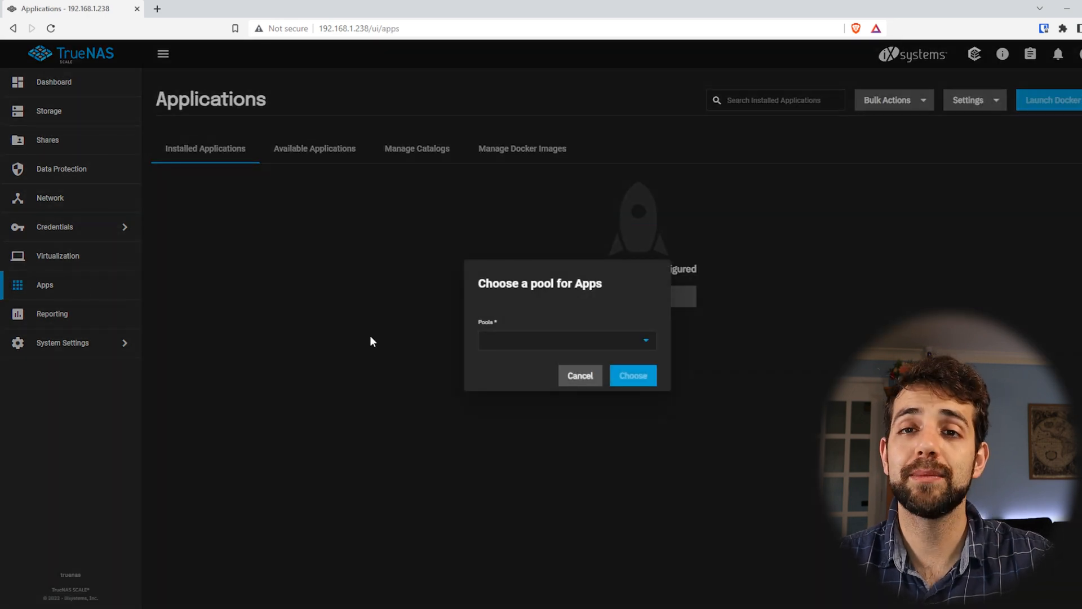
click(644, 350)
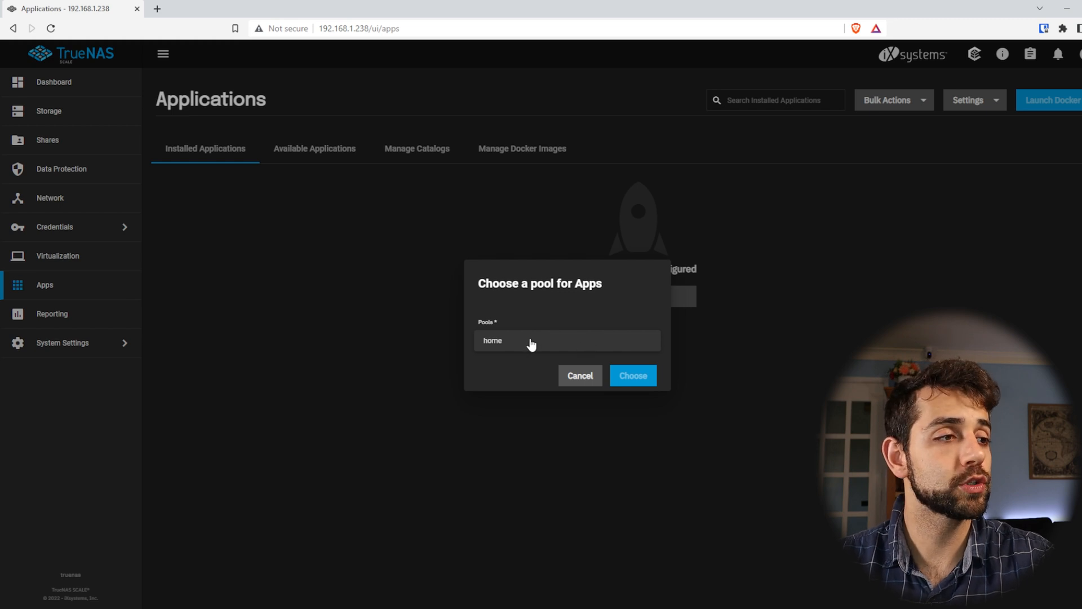
click(633, 376)
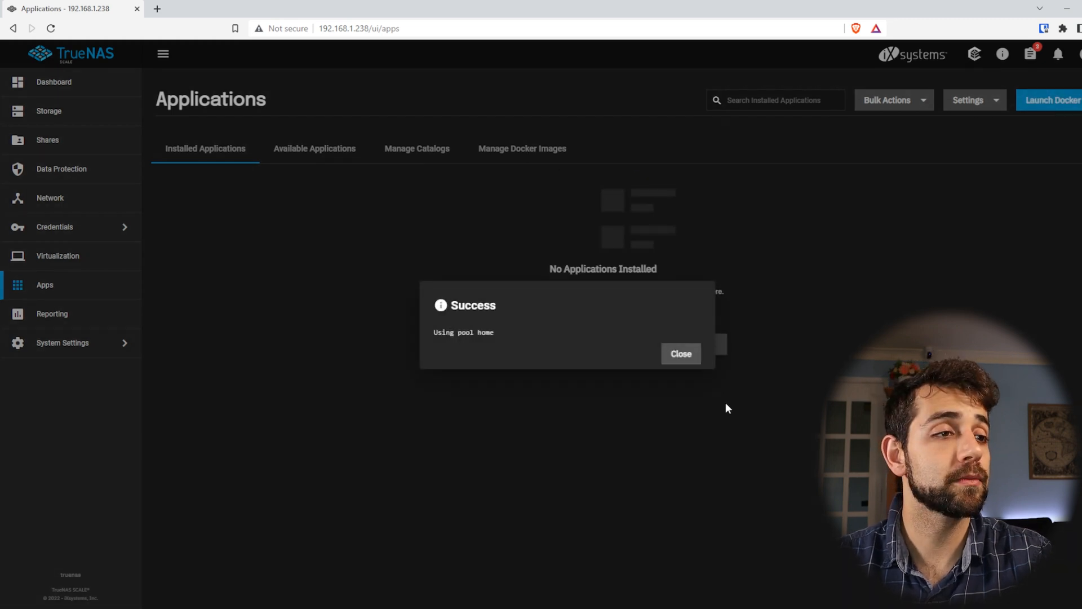
click(681, 355)
click(324, 159)
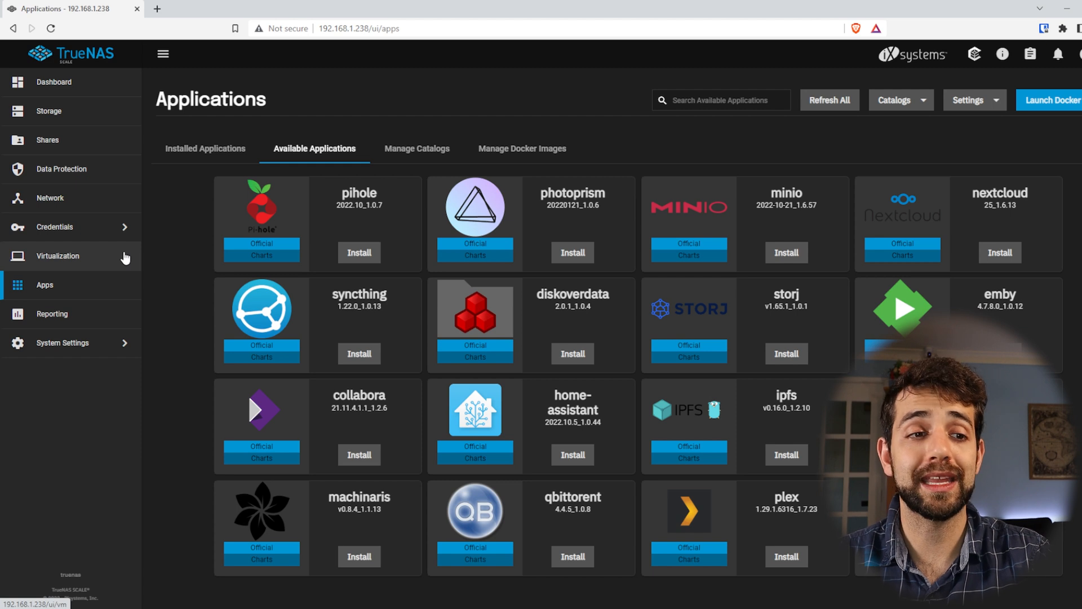
Open the CPU usage and system load reports and look over the available system settings options
click(64, 316)
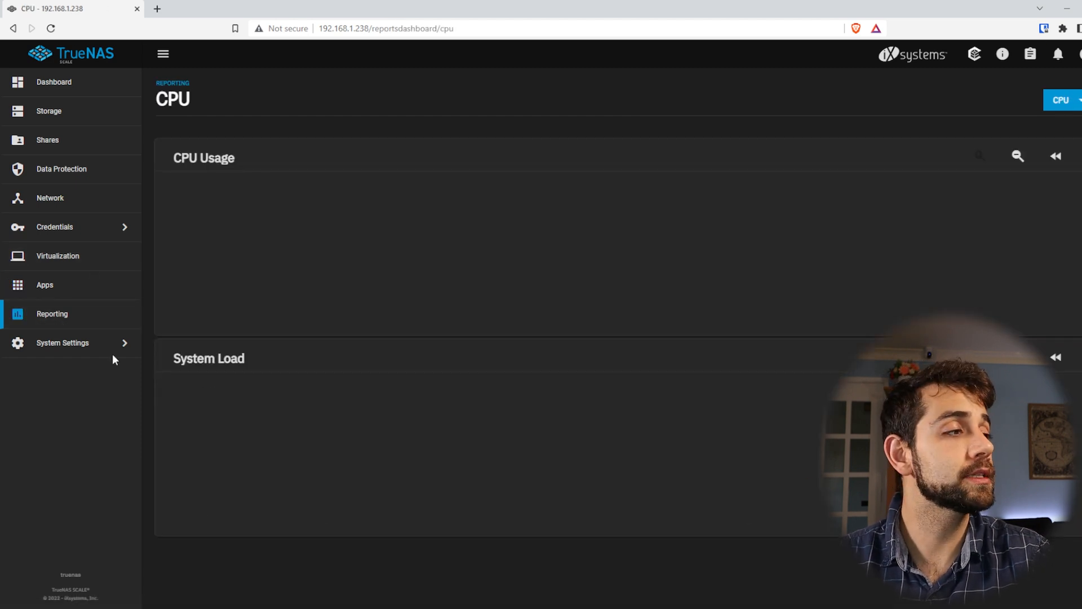
click(115, 344)
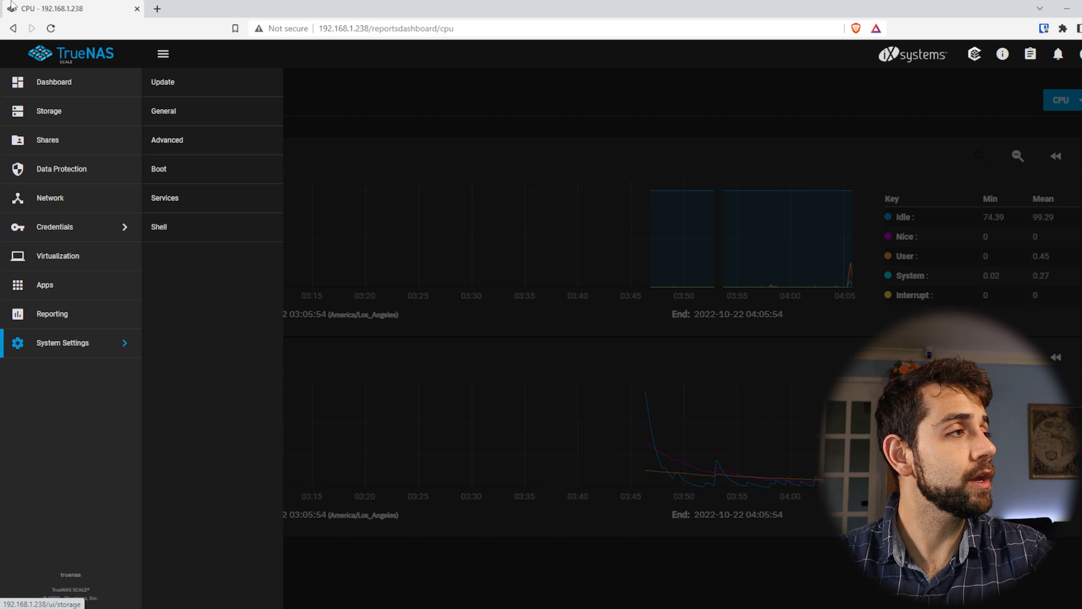
click(468, 113)
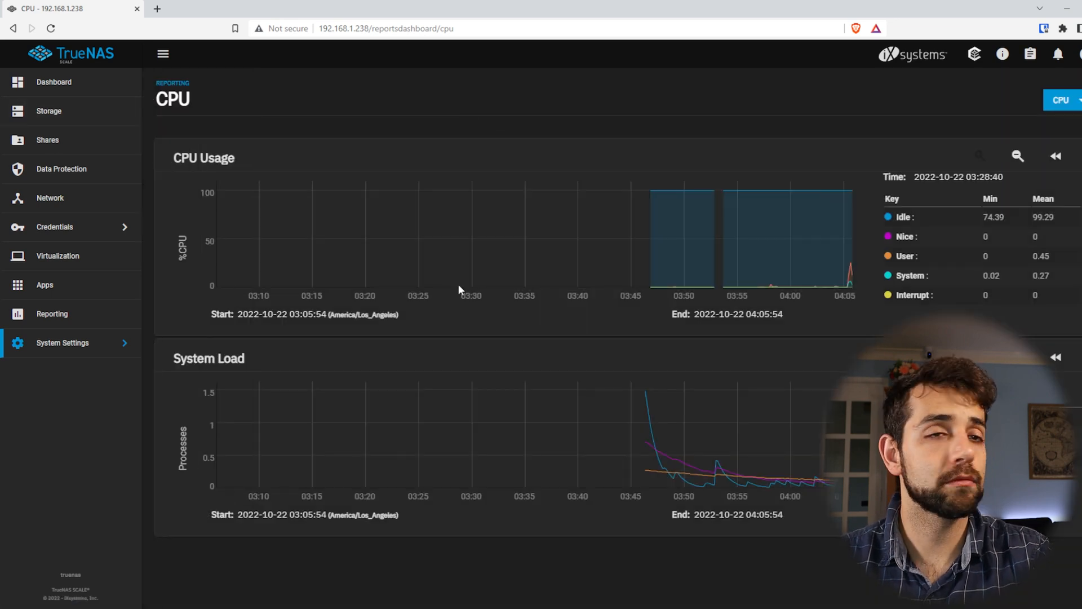